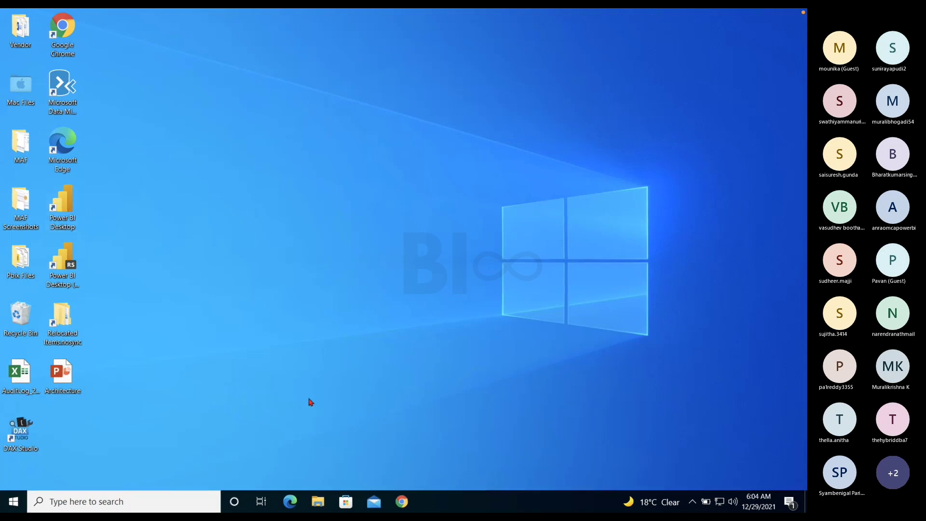
Step: Open Google Chrome and search the web for "power bi desktop download"
{"action": "left_click", "coordinate": [403, 502]}
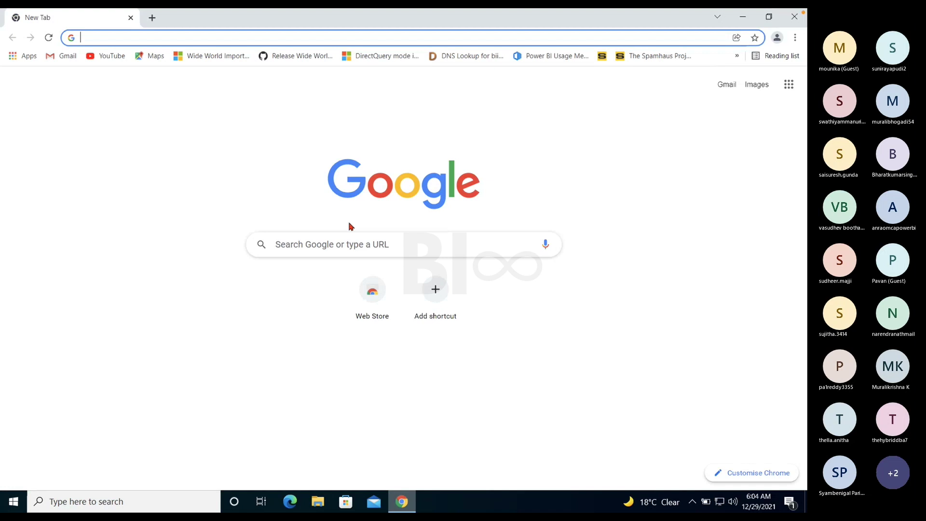
{"action": "type", "text": "power "}
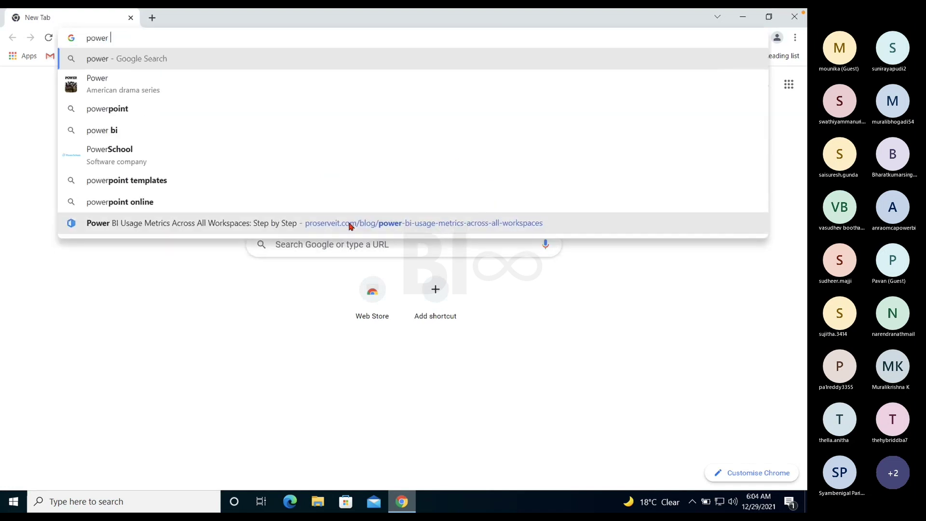
{"action": "type", "text": "bi desktop"}
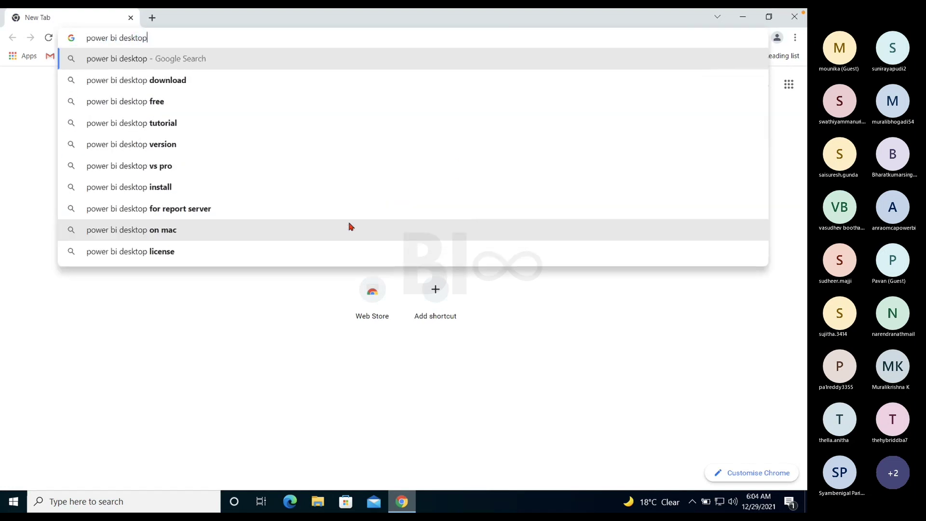
{"action": "type", "text": " download"}
{"action": "key", "text": "Return"}
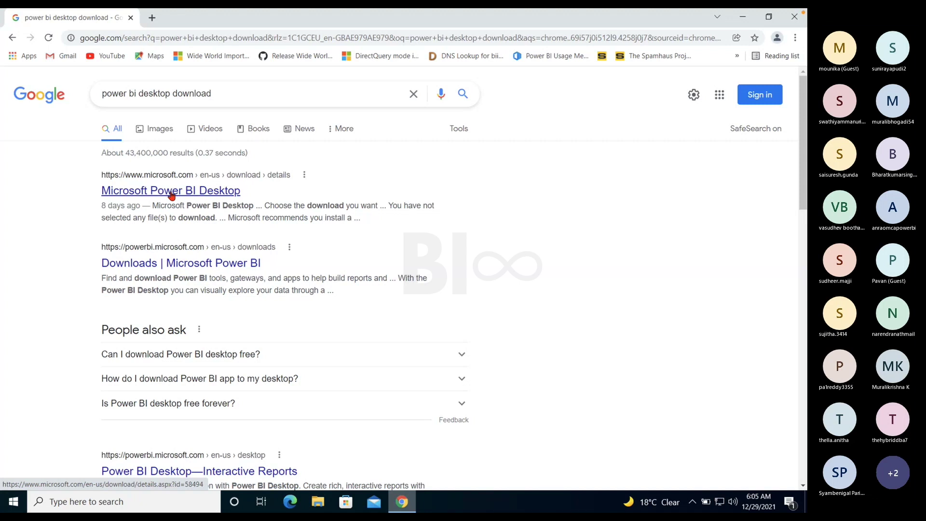
Step: Open Microsoft's Power BI Desktop download page and download PBIDesktopSetup_x64.exe in English
{"action": "left_click", "coordinate": [171, 191]}
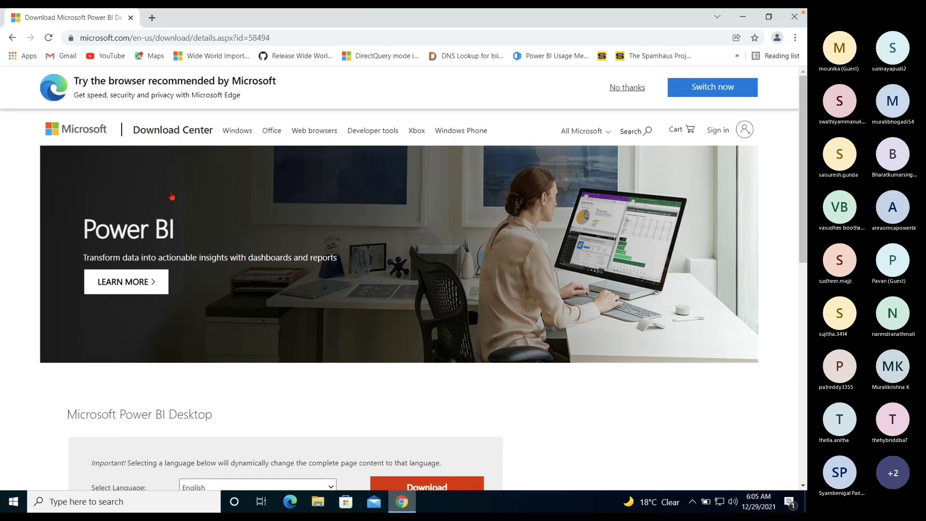
{"action": "scroll", "coordinate": [264, 298], "scroll_direction": "down", "scroll_amount": 4}
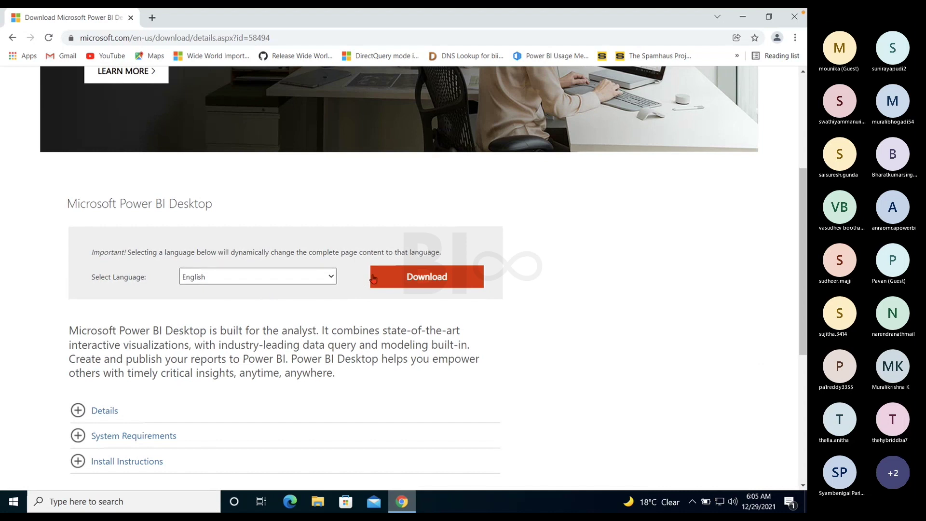
{"action": "left_click", "coordinate": [403, 284]}
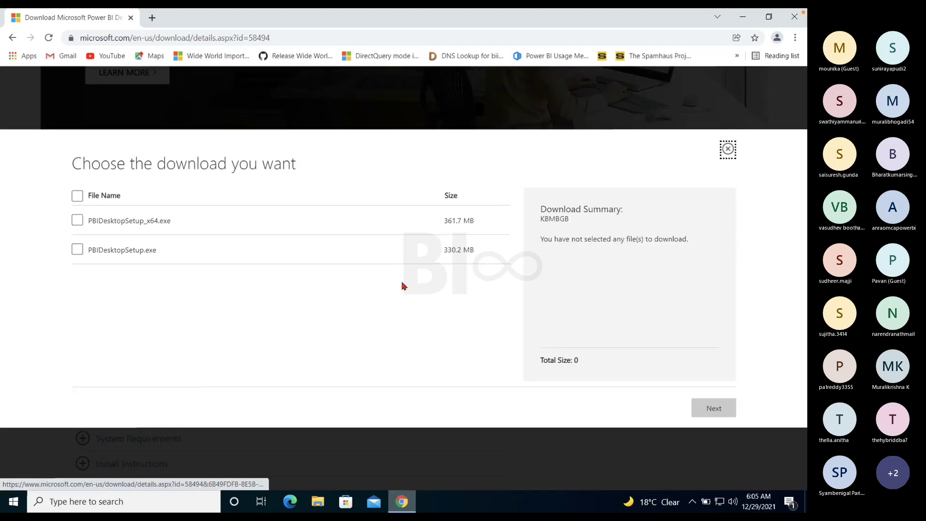
{"action": "left_click", "coordinate": [78, 220]}
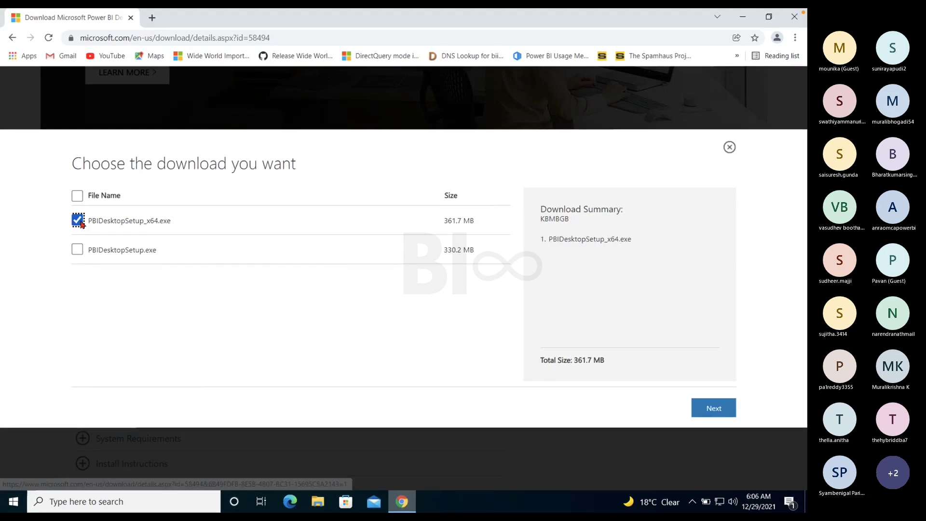
{"action": "left_click", "coordinate": [703, 403]}
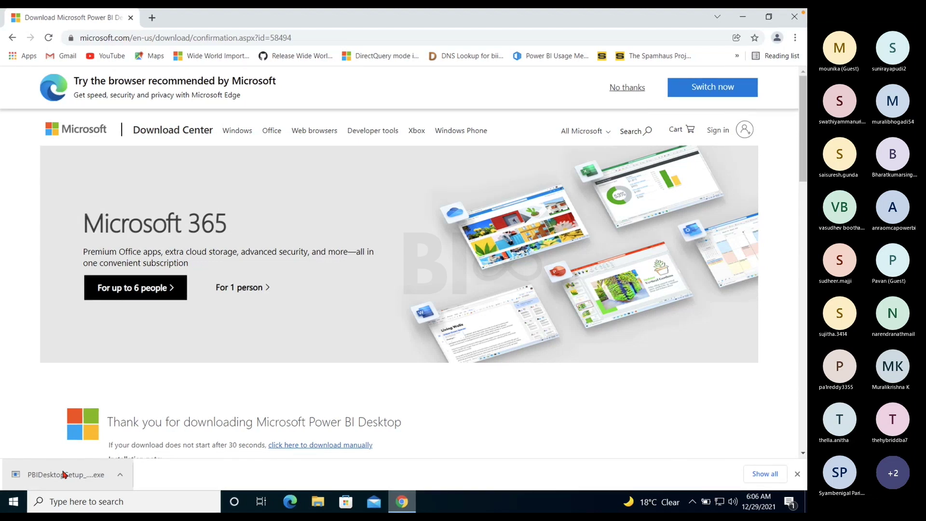
Step: Run the downloaded Power BI Desktop installer in English and allow it to make changes to the device
{"action": "left_click", "coordinate": [64, 474]}
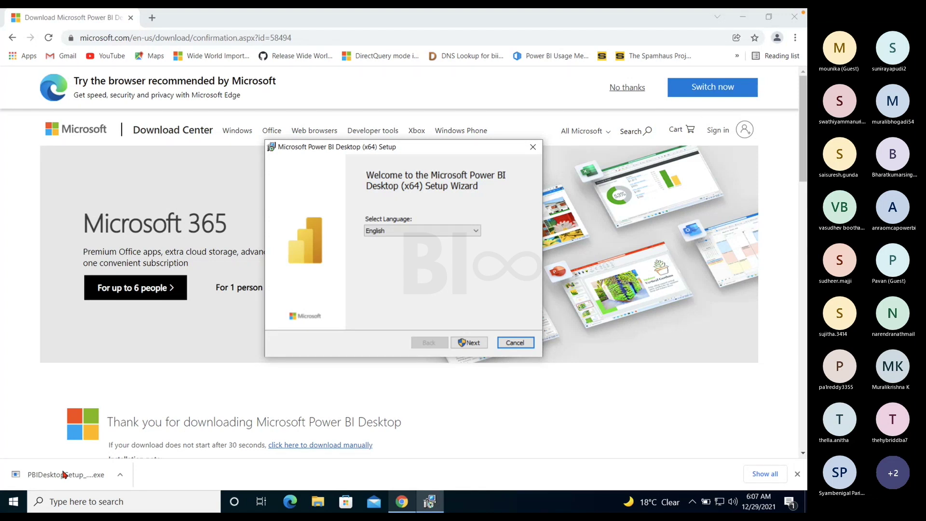
{"action": "left_click", "coordinate": [462, 342]}
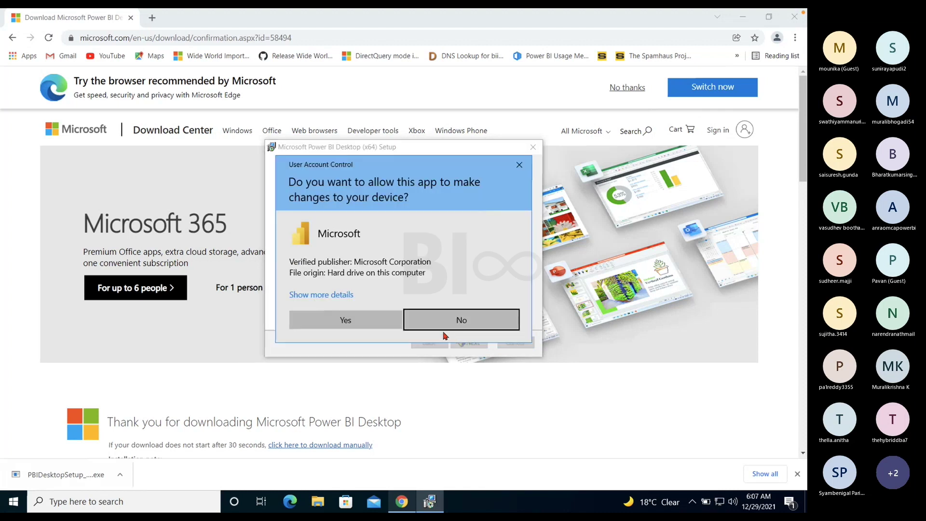
{"action": "left_click", "coordinate": [373, 319]}
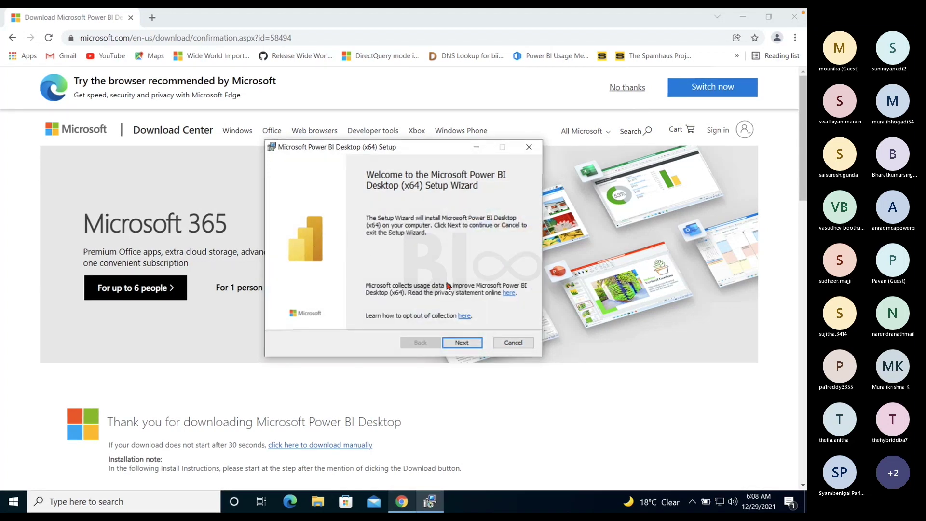
Step: Accept the license terms and install to C:\Program Files\Microsoft Power BI Desktop\ with a desktop shortcut, agreeing to the required reboot
{"action": "left_click", "coordinate": [460, 342]}
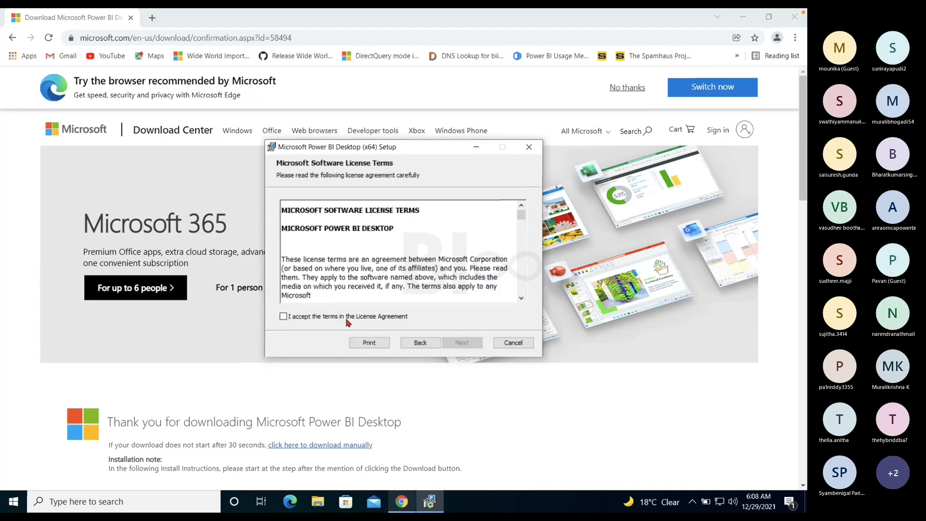
{"action": "left_click", "coordinate": [283, 316]}
{"action": "left_click", "coordinate": [461, 346]}
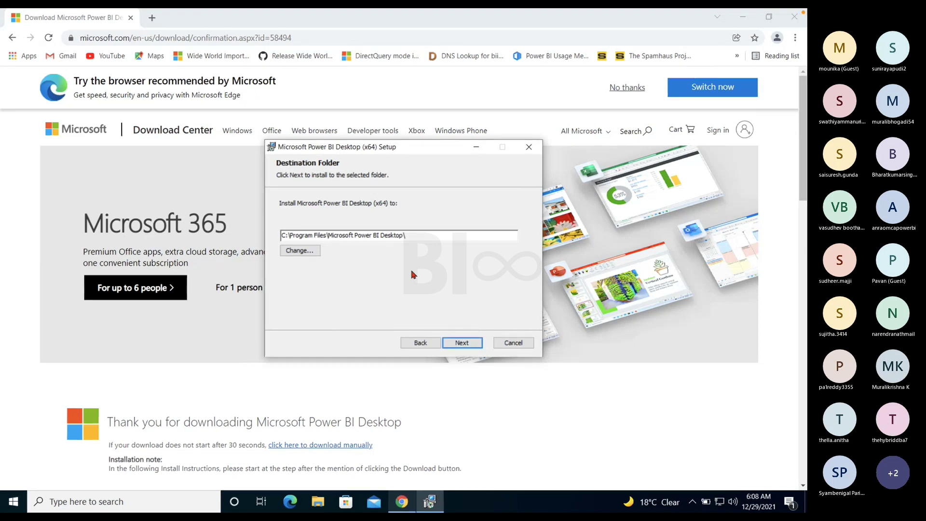
{"action": "left_click", "coordinate": [455, 345]}
{"action": "left_click", "coordinate": [452, 344]}
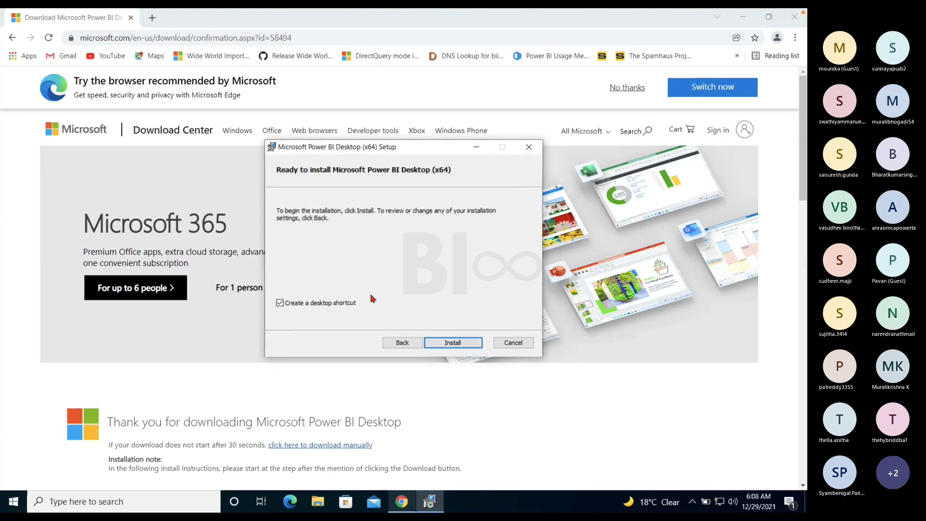
{"action": "left_click", "coordinate": [451, 343]}
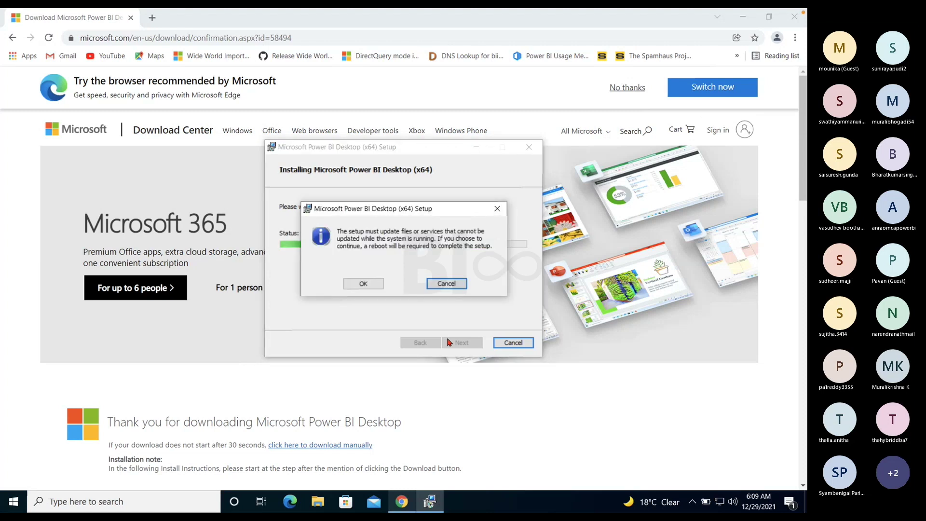
{"action": "left_click", "coordinate": [363, 284]}
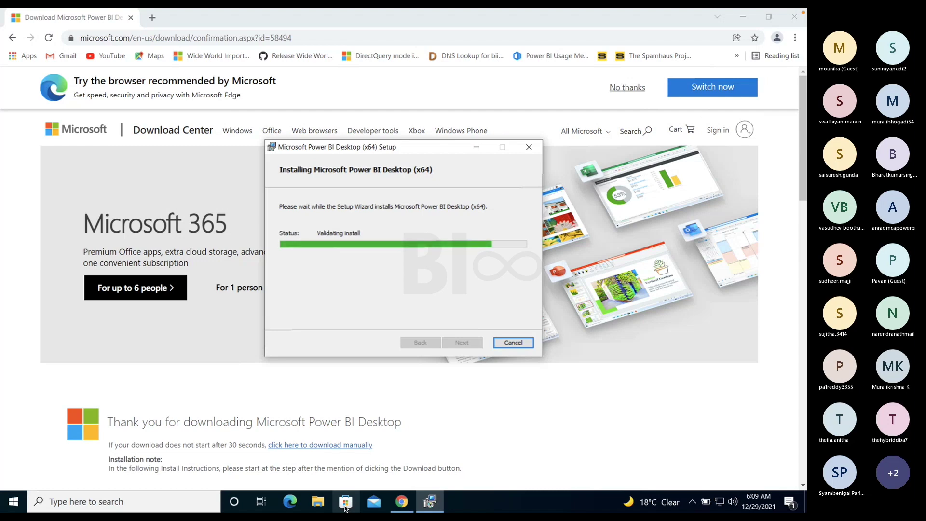
Step: Open the Microsoft Store and search it for "power bi"
{"action": "left_click", "coordinate": [345, 505]}
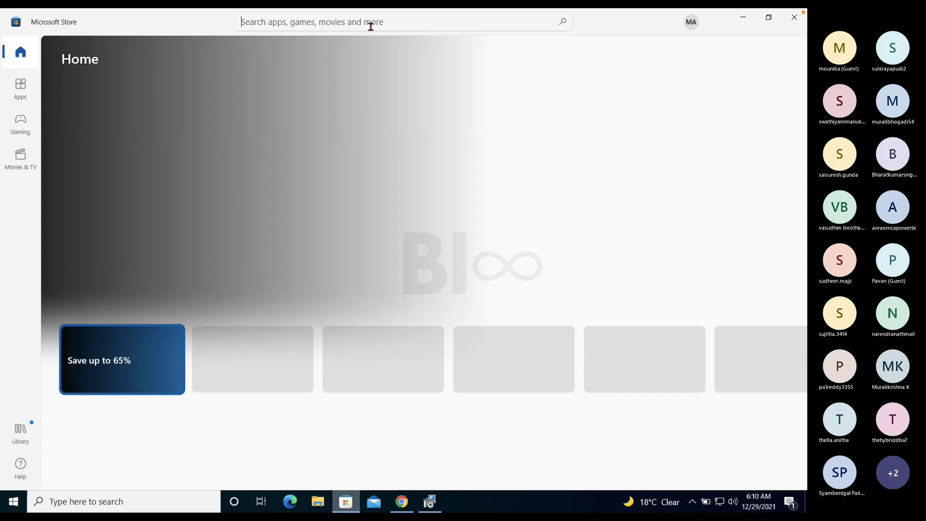
{"action": "left_click", "coordinate": [370, 26]}
{"action": "left_click", "coordinate": [357, 49]}
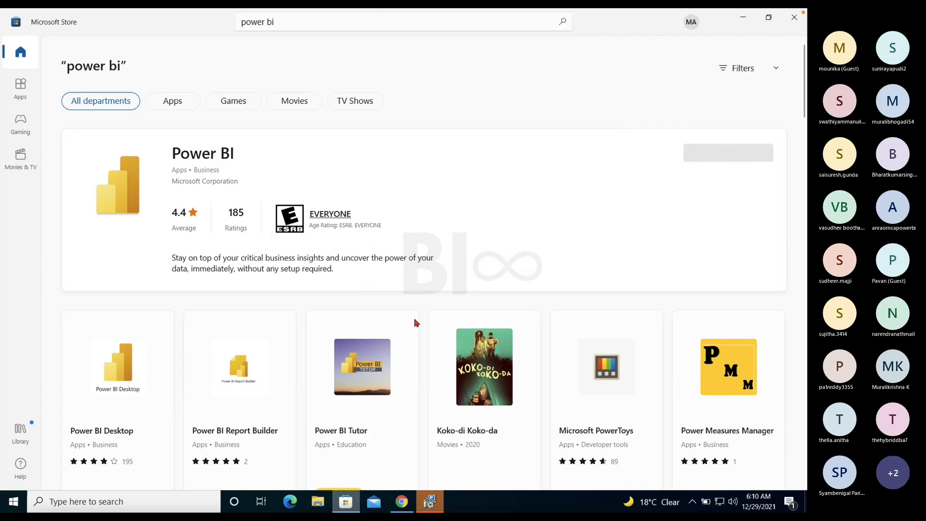
Step: Return to the Power BI Desktop setup, agree to the required reboot again, and close the Microsoft Store
{"action": "left_click", "coordinate": [429, 503]}
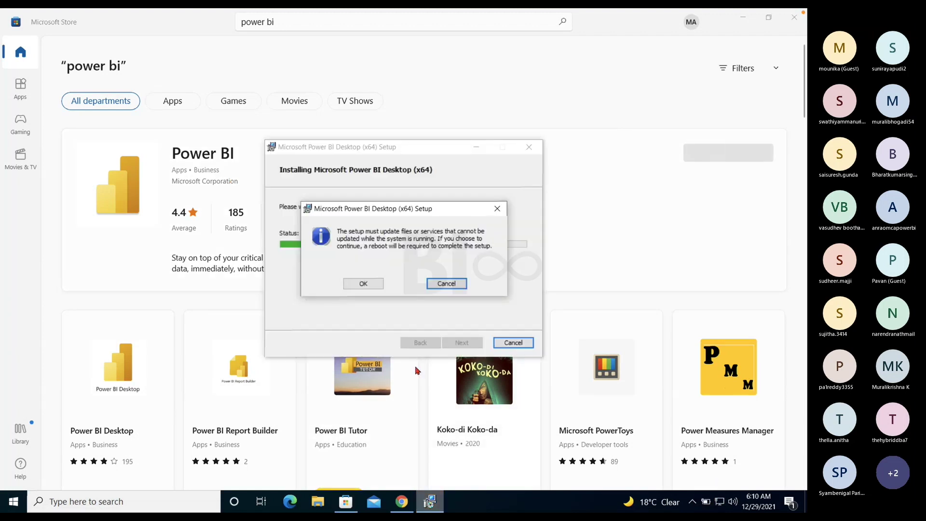
{"action": "left_click", "coordinate": [364, 284]}
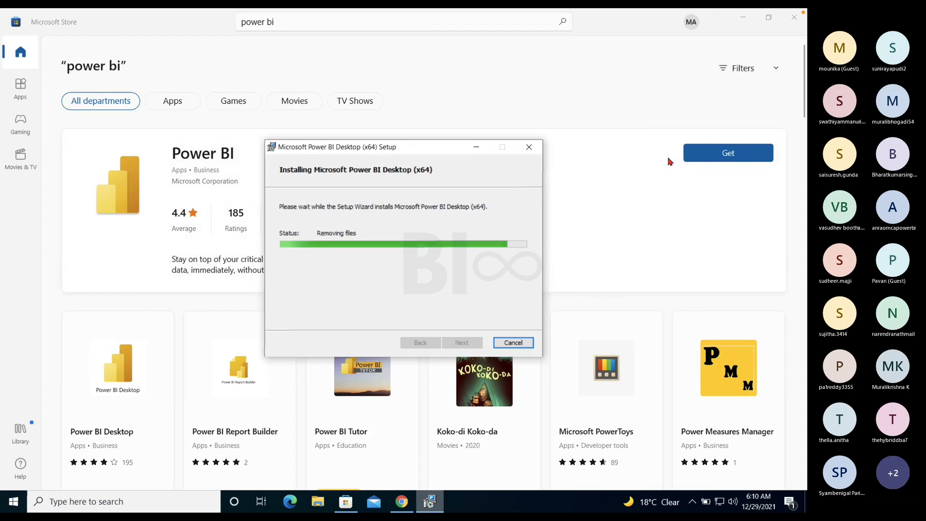
{"action": "left_click", "coordinate": [794, 20]}
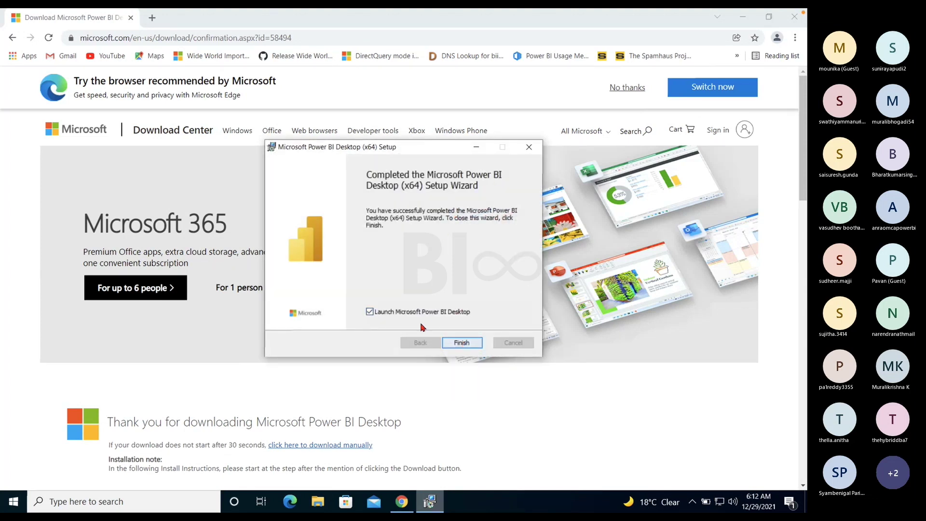
Step: Finish the setup wizard with Power BI Desktop set to launch, and dismiss the uncertified connectors notice and the start screen
{"action": "left_click", "coordinate": [462, 345]}
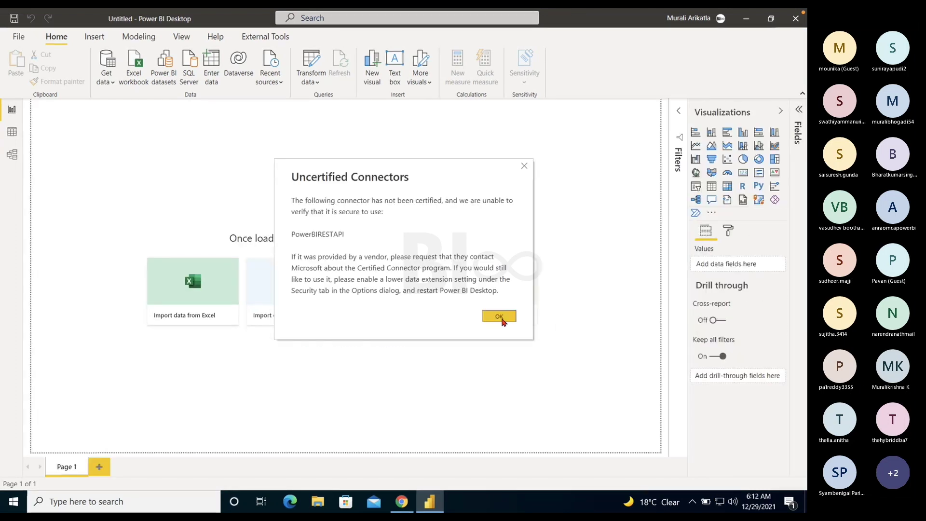
{"action": "left_click", "coordinate": [499, 319]}
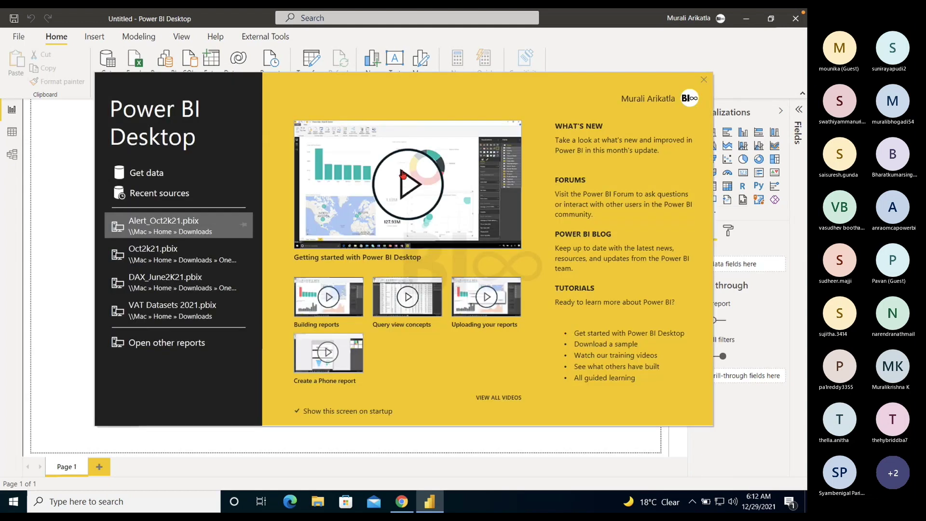
{"action": "left_click", "coordinate": [703, 80]}
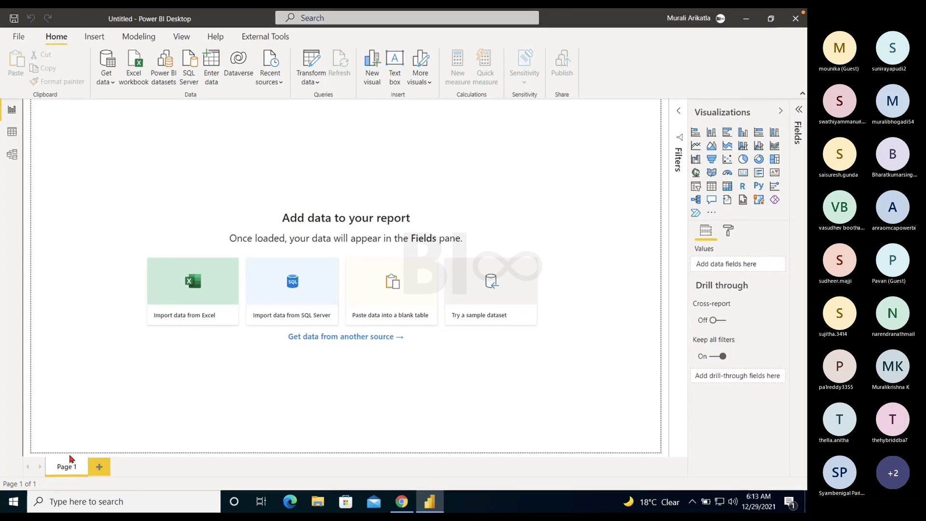
Step: Add a second report page, and browse the Power BI visuals gallery through Get more visuals before closing it
{"action": "left_click", "coordinate": [100, 467]}
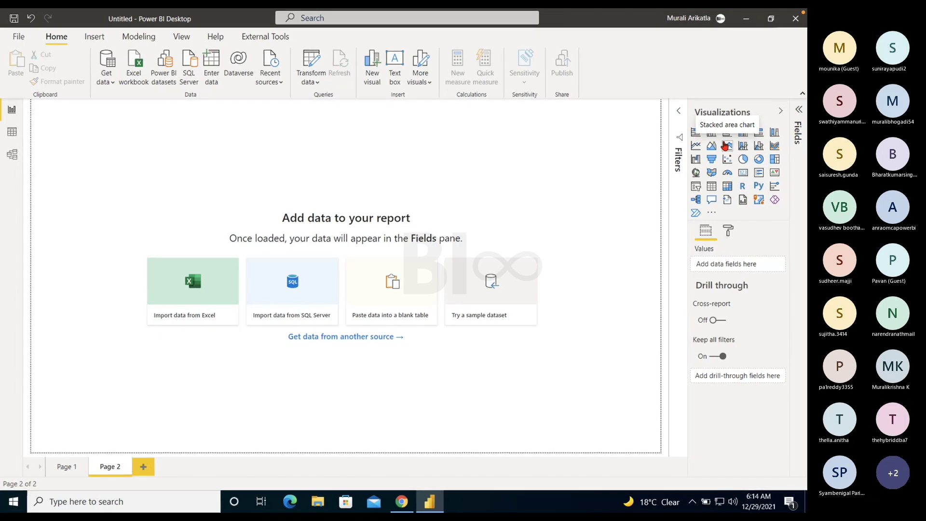
{"action": "left_click", "coordinate": [711, 213]}
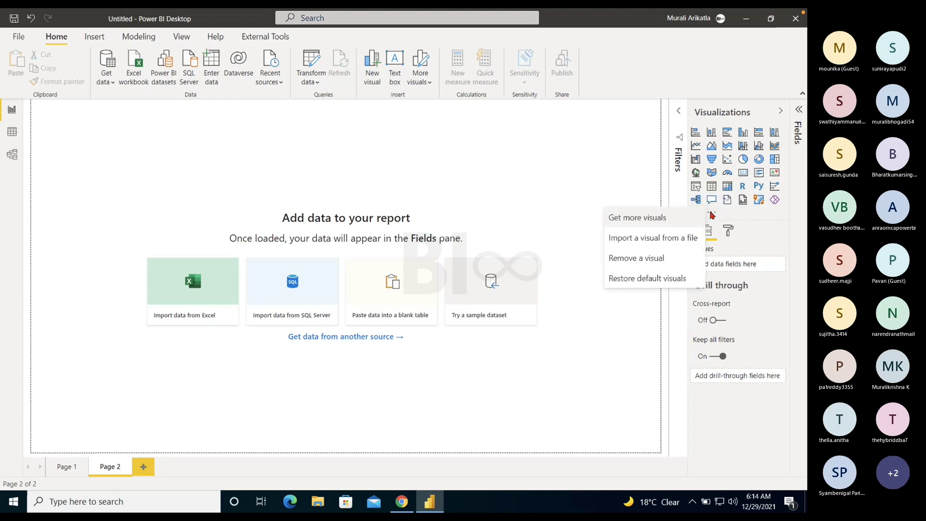
{"action": "left_click", "coordinate": [672, 219]}
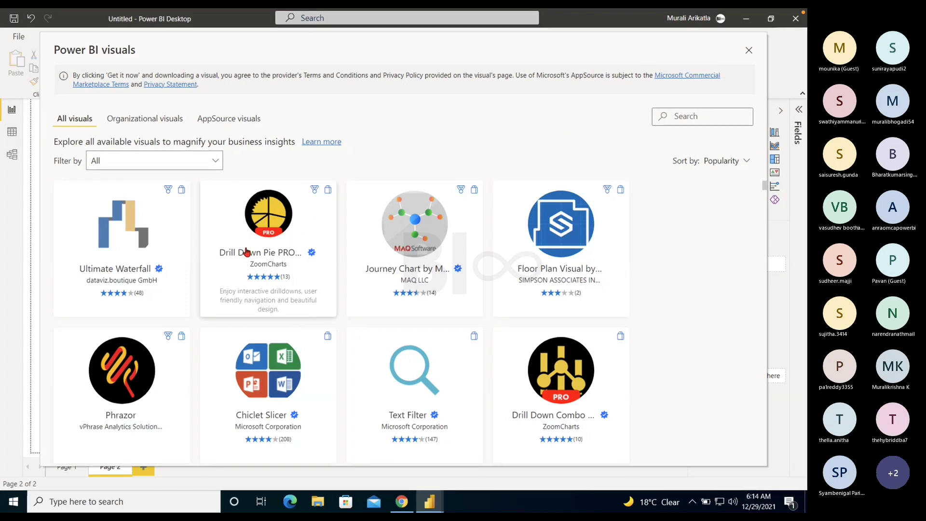
{"action": "scroll", "coordinate": [362, 272], "scroll_direction": "down", "scroll_amount": 5}
{"action": "scroll", "coordinate": [362, 272], "scroll_direction": "up", "scroll_amount": 4}
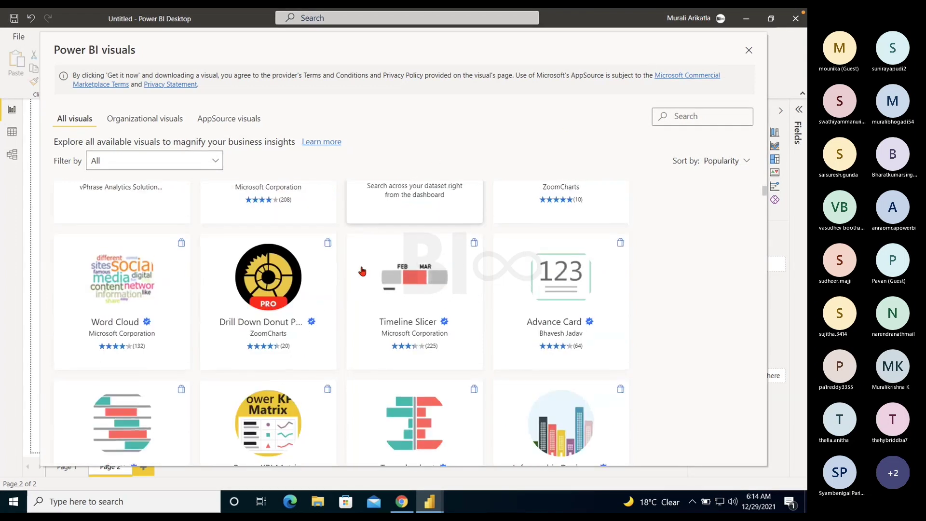
{"action": "scroll", "coordinate": [362, 272], "scroll_direction": "up", "scroll_amount": 1}
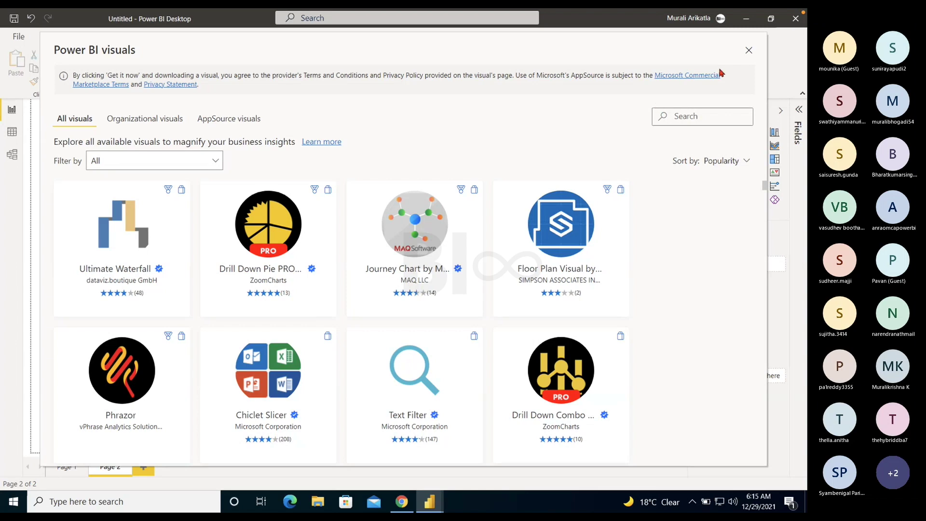
{"action": "left_click", "coordinate": [748, 51]}
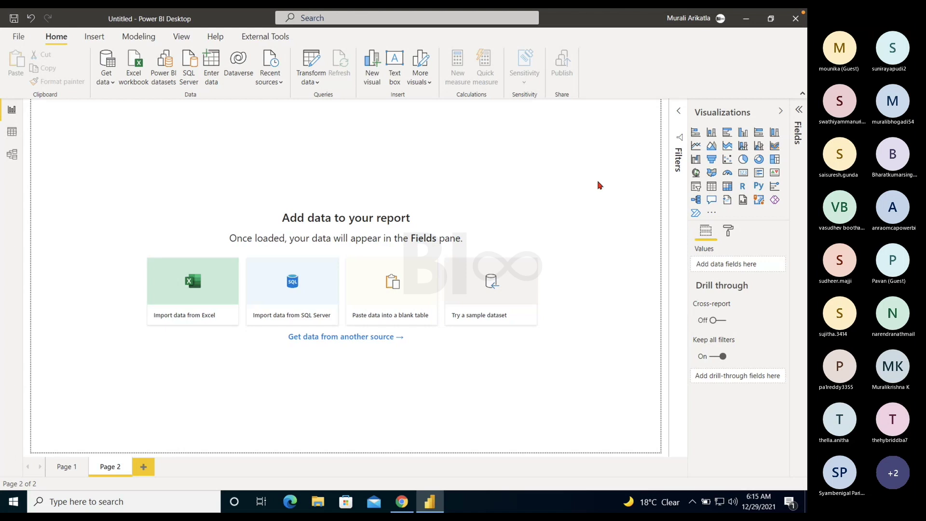
Step: Expand the Fields pane and look through the Data and Model views, ending back in the Report view
{"action": "left_click", "coordinate": [799, 111]}
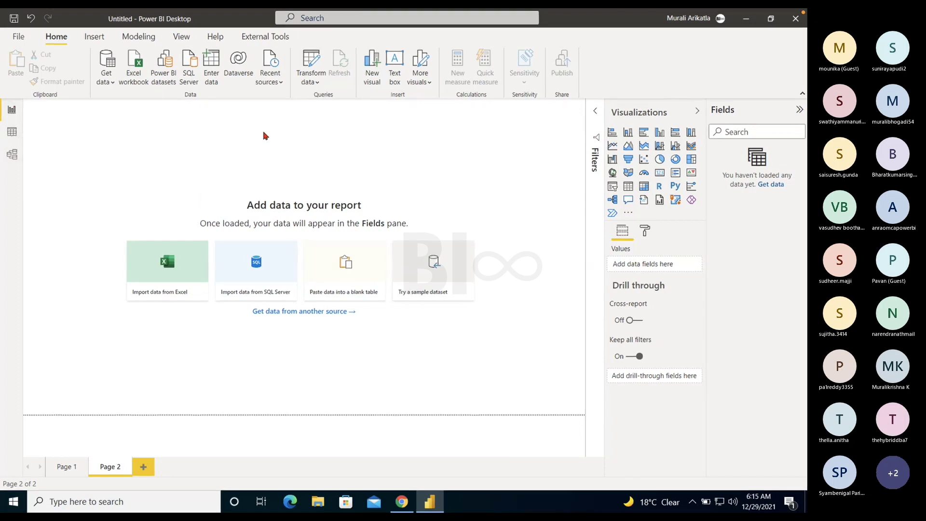
{"action": "left_click", "coordinate": [12, 135]}
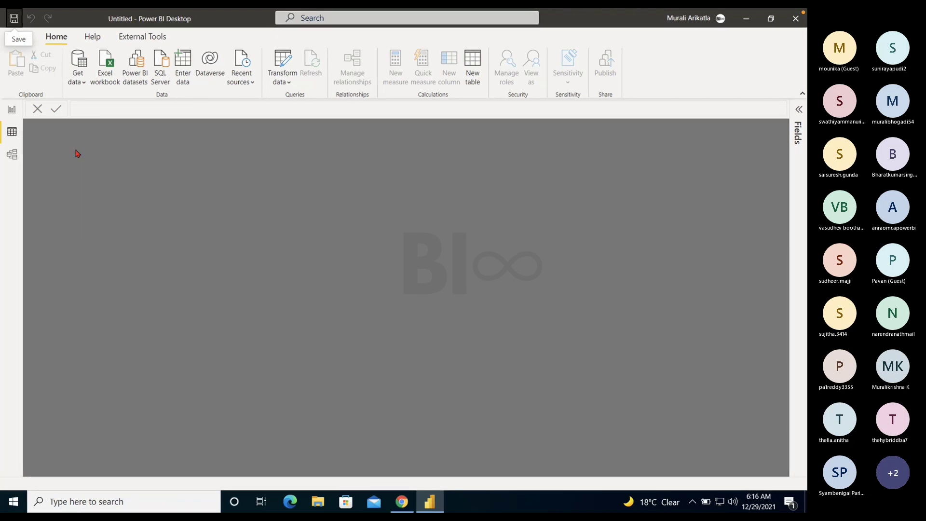
{"action": "left_click", "coordinate": [12, 154]}
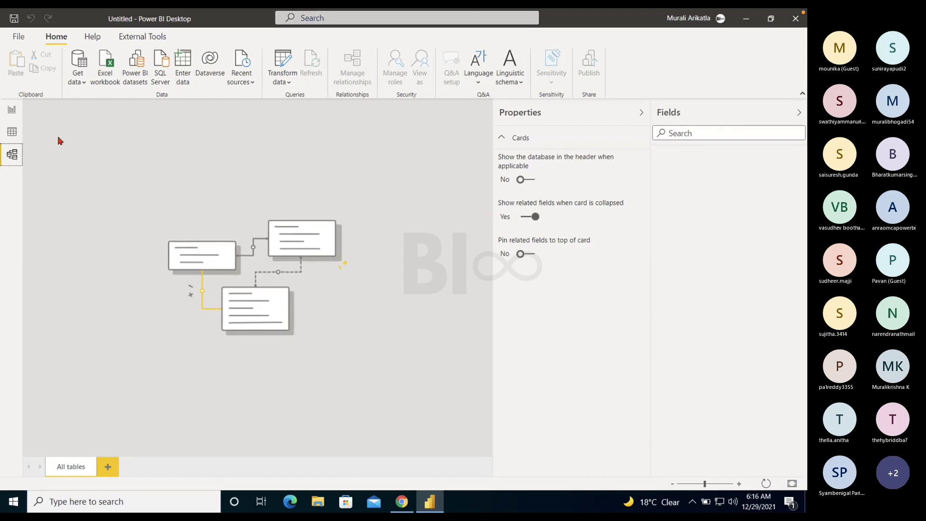
{"action": "left_click", "coordinate": [13, 113]}
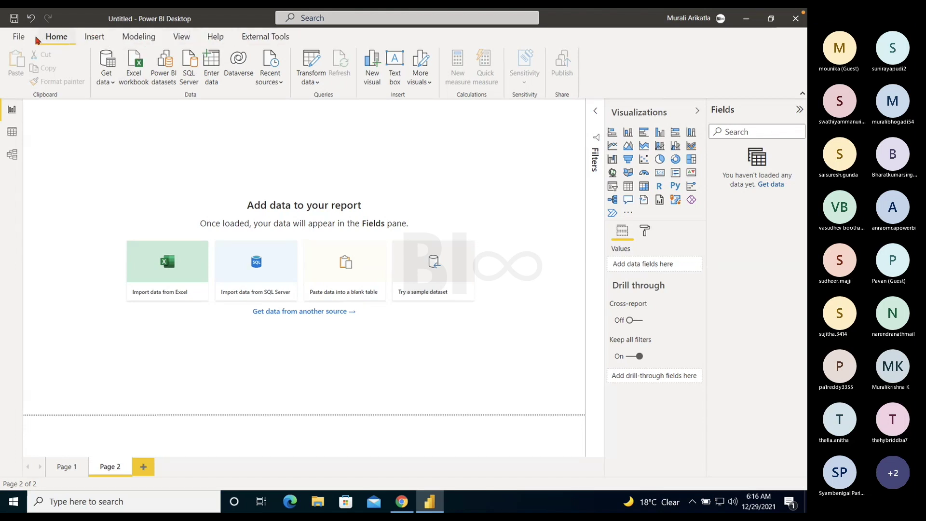
Step: Look over the file commands and the list of recent reports, and return to the report canvas
{"action": "left_click", "coordinate": [19, 38]}
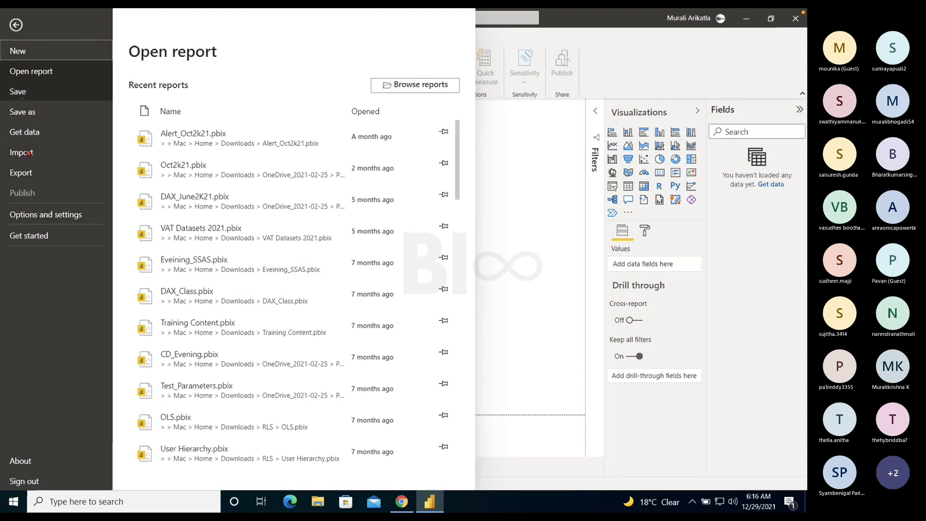
{"action": "left_click", "coordinate": [18, 25]}
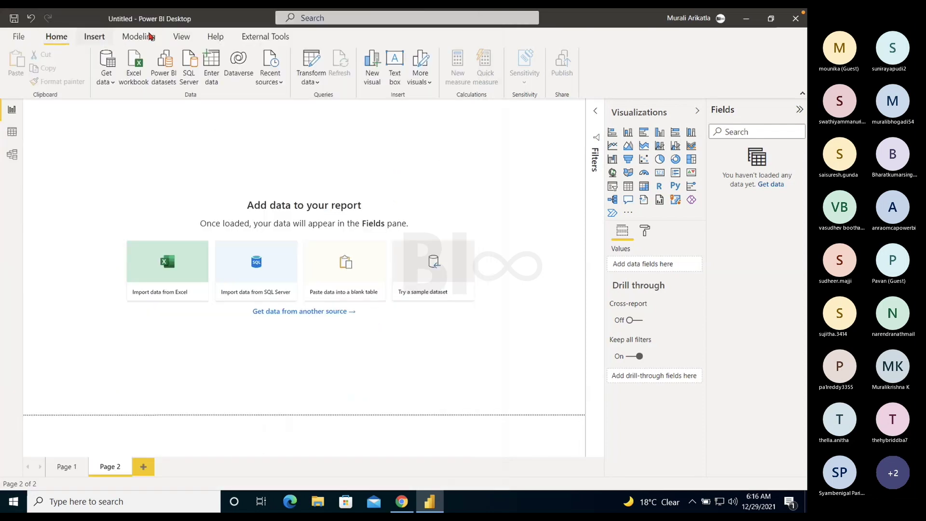
{"action": "left_click", "coordinate": [18, 36]}
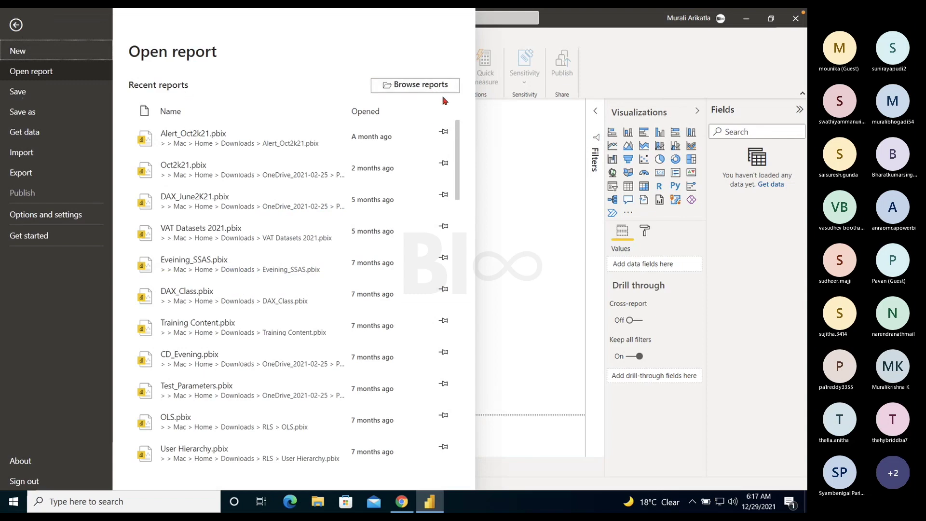
{"action": "left_click", "coordinate": [496, 123]}
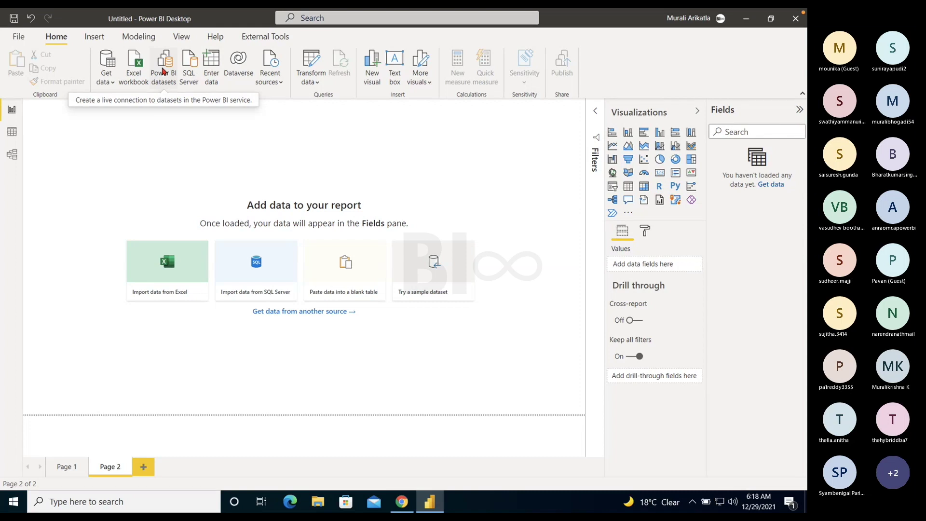
Step: Open the full Get Data connector list and examine the available data sources
{"action": "left_click", "coordinate": [110, 86]}
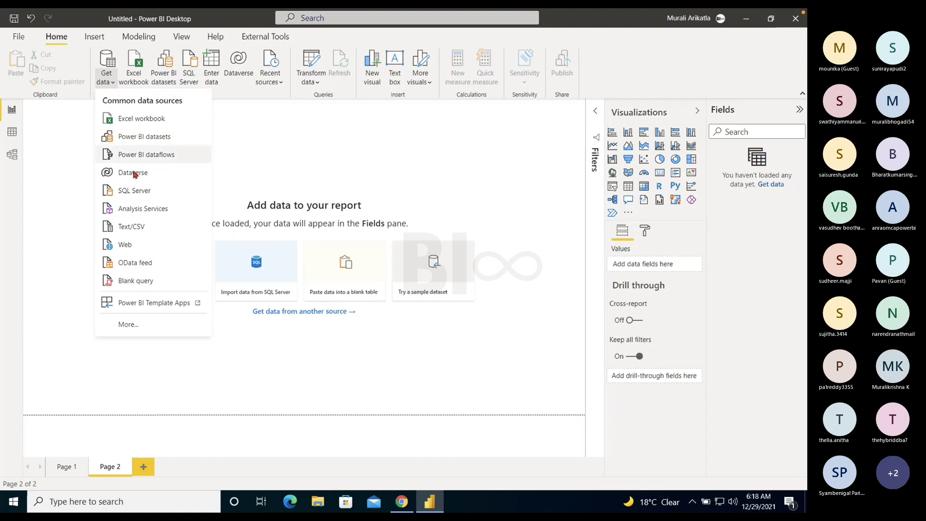
{"action": "left_click", "coordinate": [129, 325]}
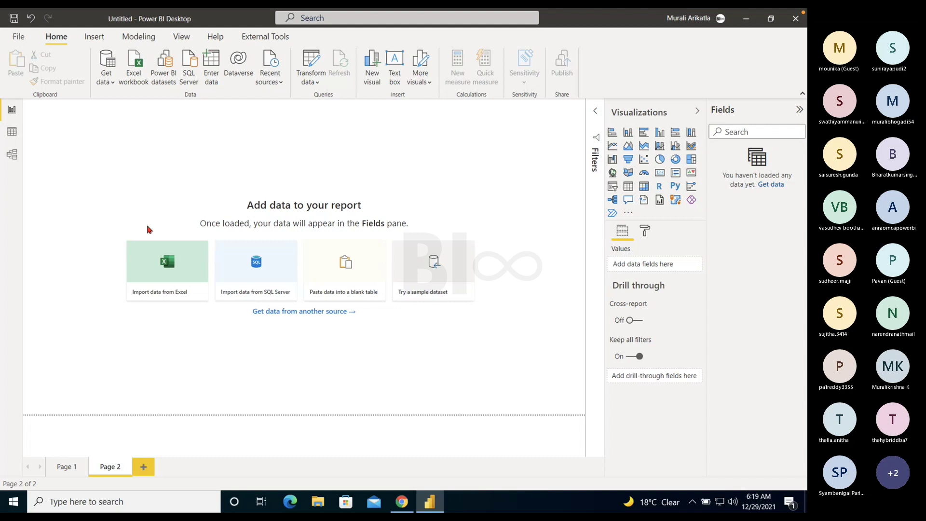
{"action": "left_click", "coordinate": [109, 84]}
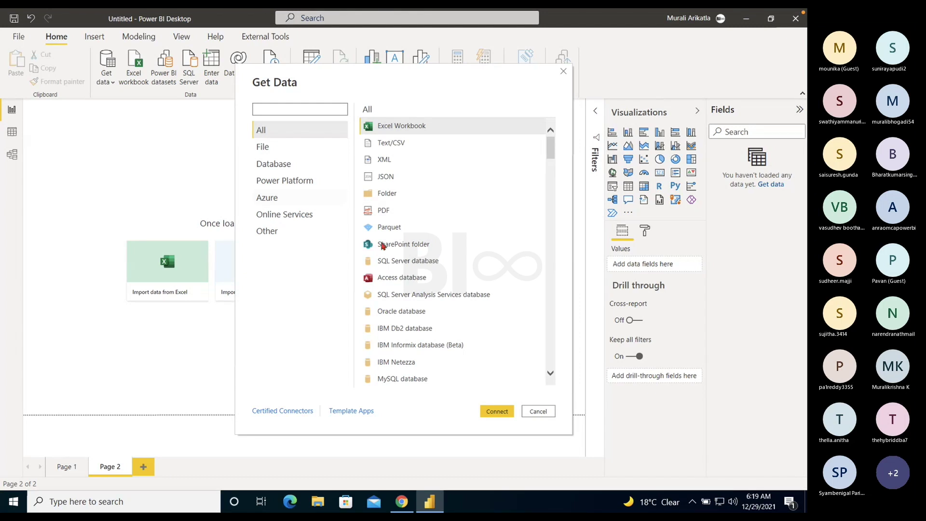
{"action": "scroll", "coordinate": [400, 292], "scroll_direction": "down", "scroll_amount": 15}
{"action": "scroll", "coordinate": [400, 292], "scroll_direction": "down", "scroll_amount": 15}
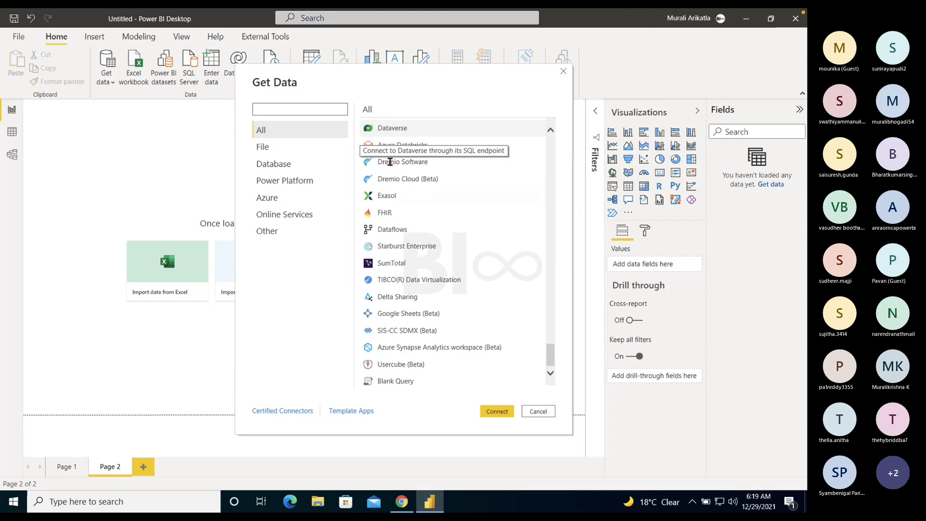
{"action": "scroll", "coordinate": [388, 217], "scroll_direction": "up", "scroll_amount": 1}
{"action": "scroll", "coordinate": [388, 216], "scroll_direction": "up", "scroll_amount": 3}
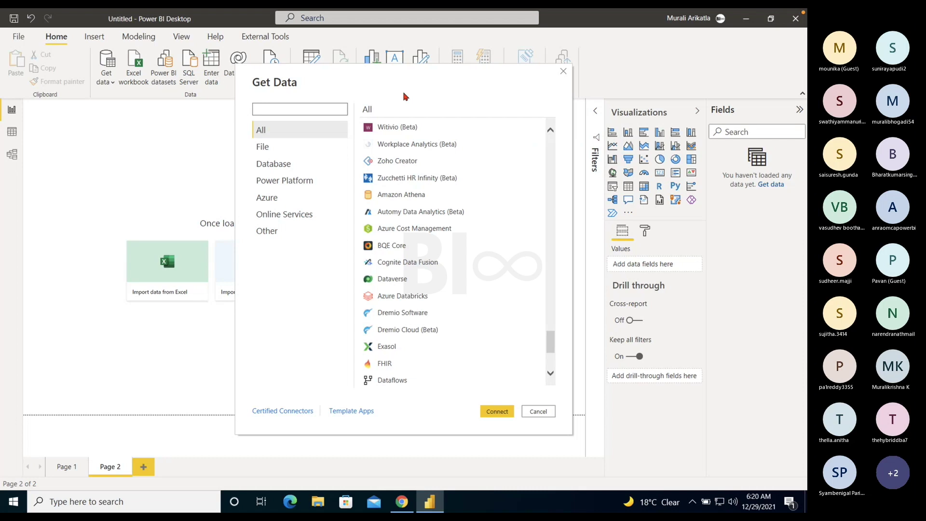
{"action": "scroll", "coordinate": [430, 369], "scroll_direction": "down", "scroll_amount": 3}
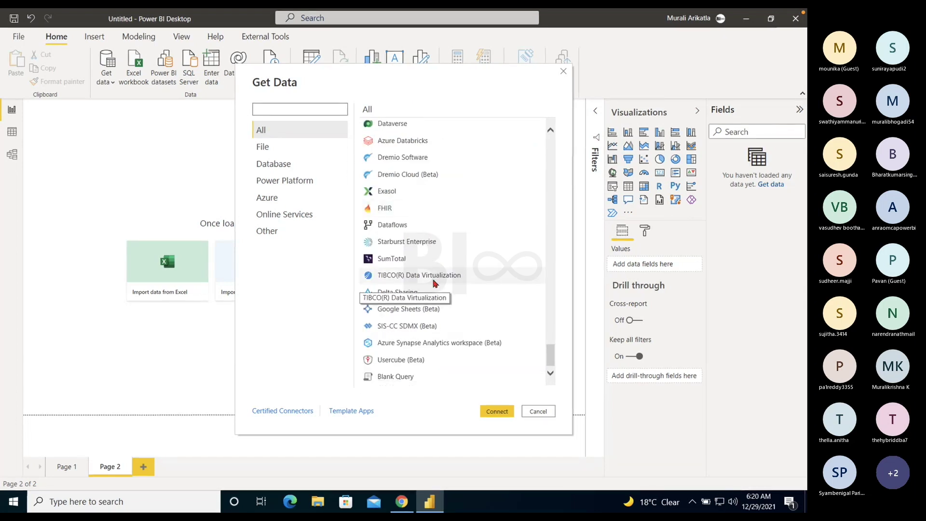
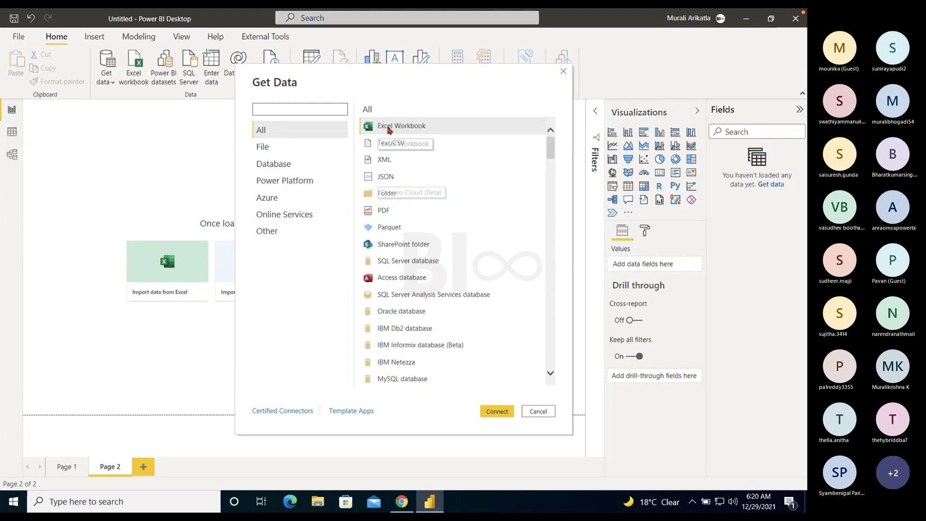
Step: Connect to an Excel workbook, choosing Financial Sample from the Power BI Source Files folder
{"action": "left_click", "coordinate": [405, 125]}
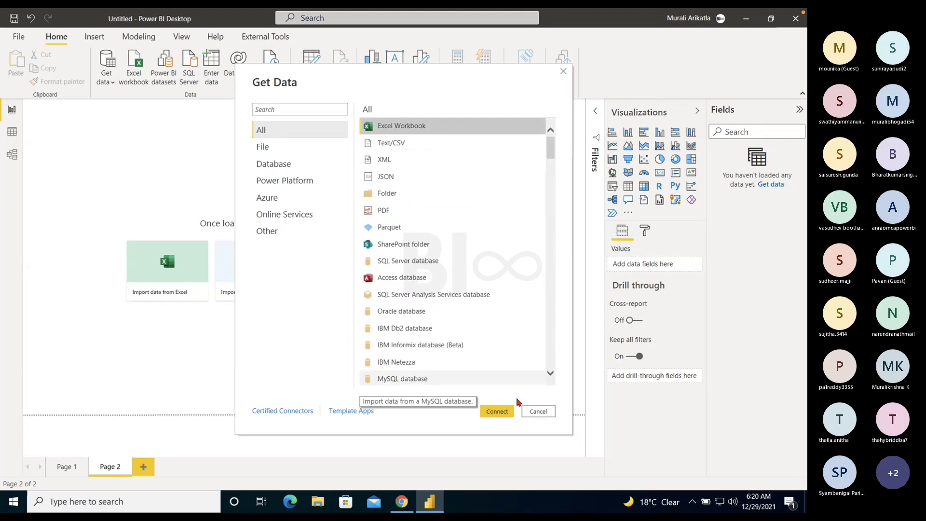
{"action": "left_click", "coordinate": [501, 410]}
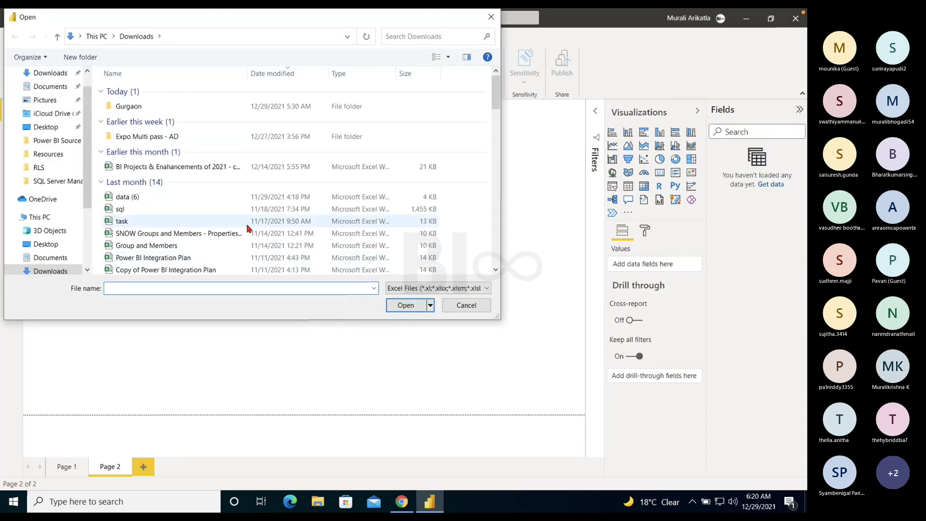
{"action": "left_click", "coordinate": [54, 140]}
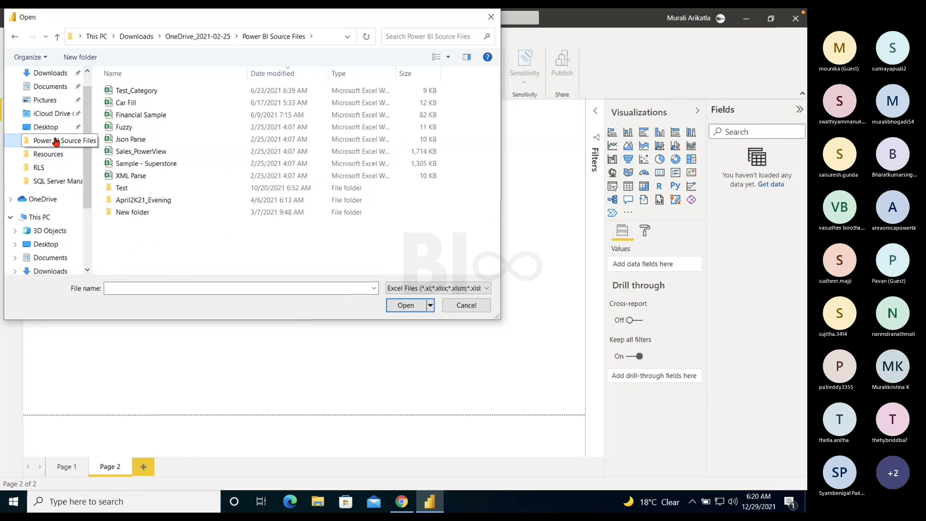
{"action": "left_click", "coordinate": [139, 117]}
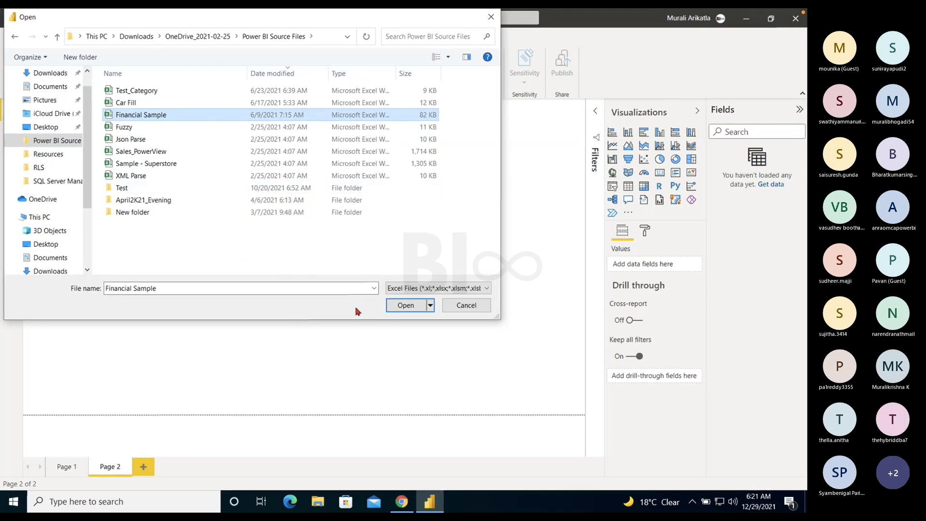
{"action": "left_click", "coordinate": [400, 308]}
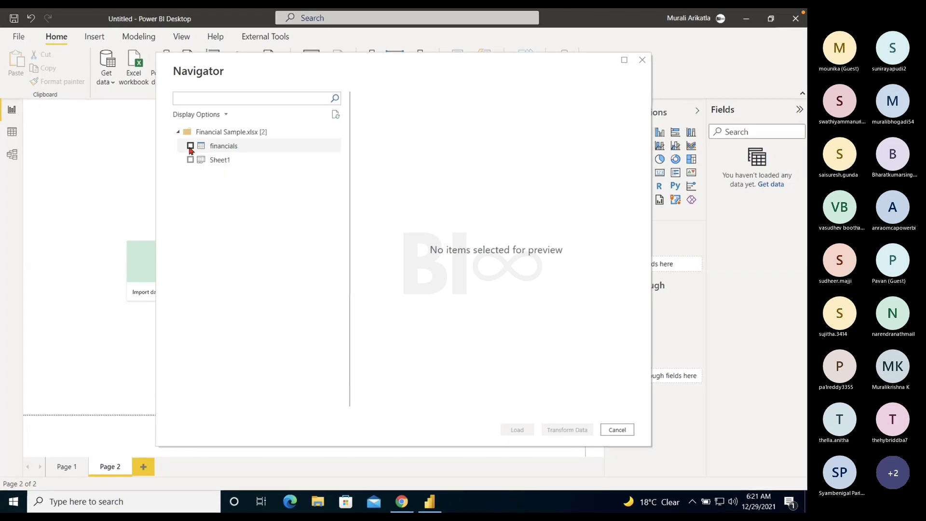
Step: Select the financials table in the Navigator, preview its columns, and load it into the report
{"action": "left_click", "coordinate": [192, 146]}
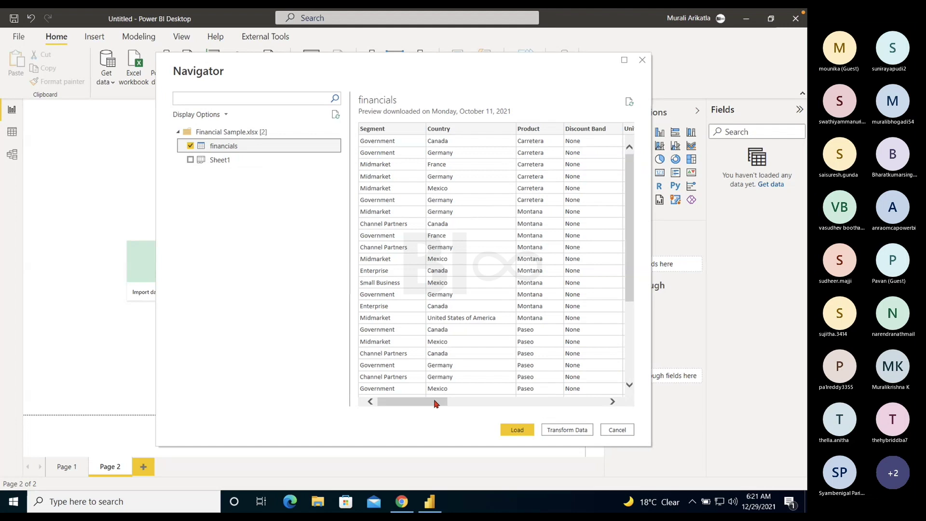
{"action": "left_click_drag", "start_coordinate": [435, 403], "coordinate": [471, 411]}
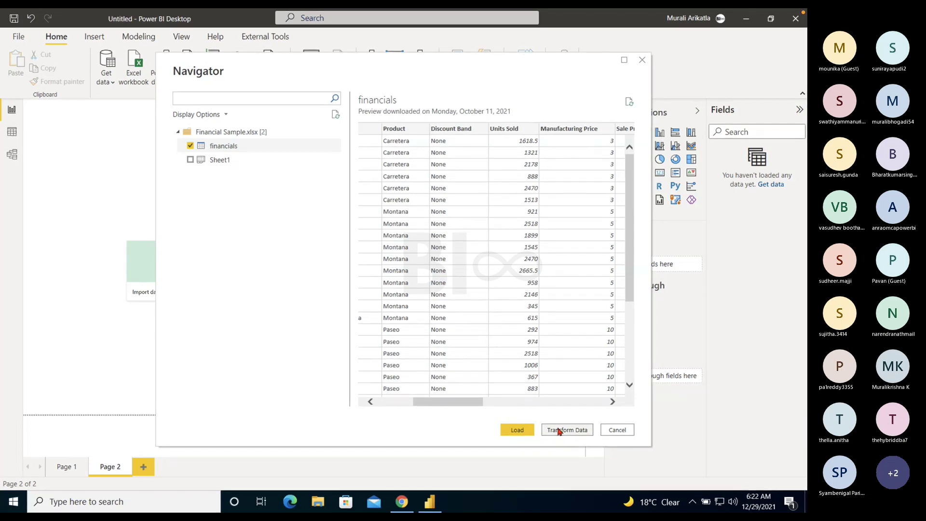
{"action": "left_click", "coordinate": [515, 433]}
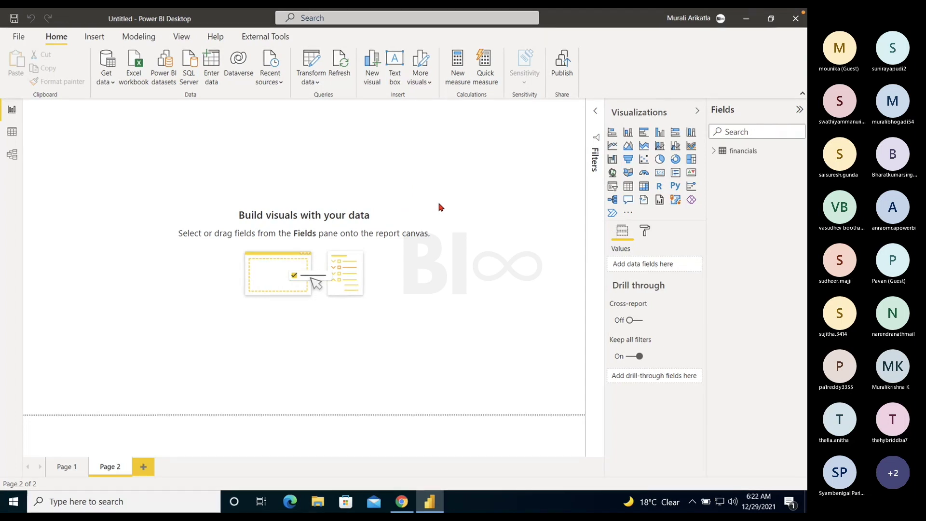
Step: Examine the financials table's fields, its rows in Data view and its card in Model view, then return to Report view
{"action": "left_click", "coordinate": [714, 152]}
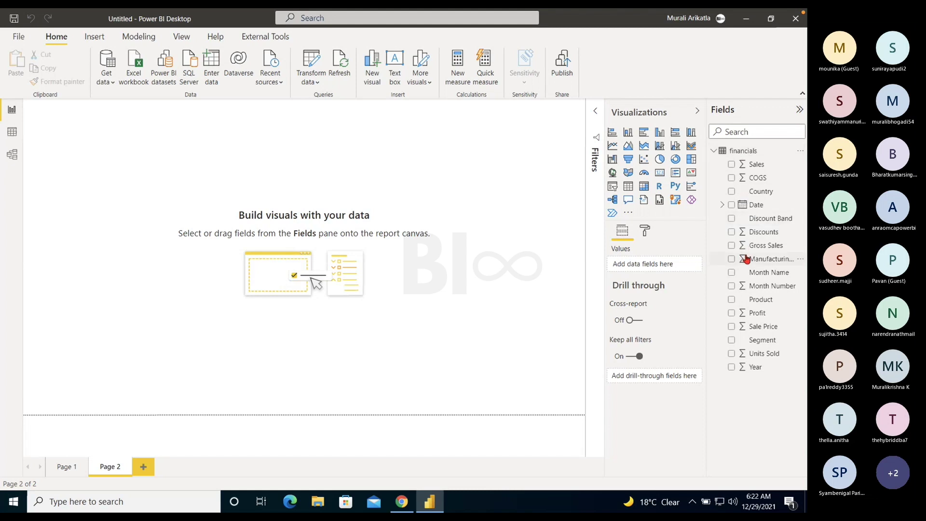
{"action": "left_click", "coordinate": [714, 151]}
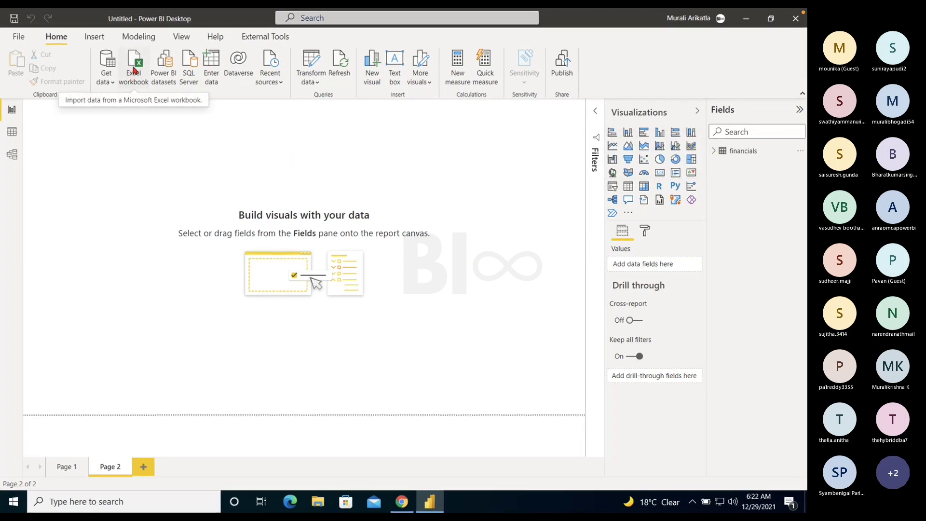
{"action": "left_click", "coordinate": [12, 133]}
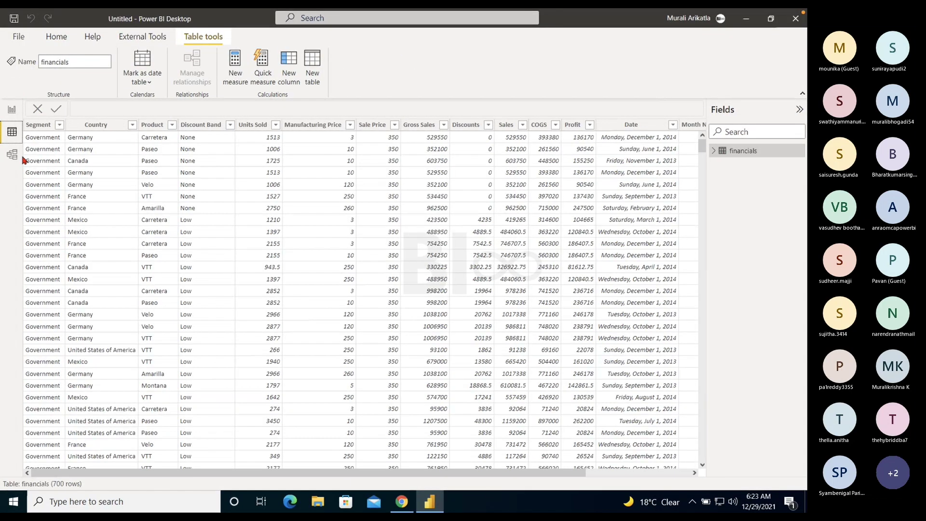
{"action": "left_click", "coordinate": [12, 154]}
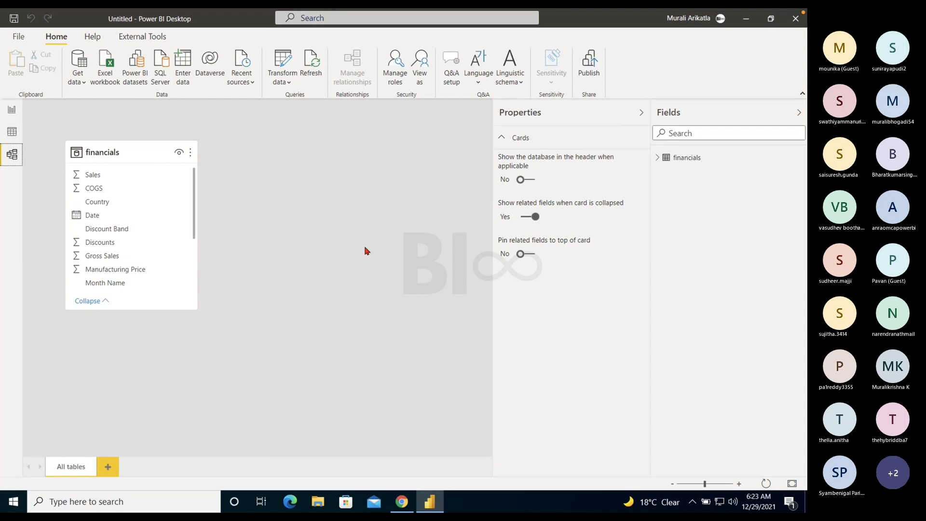
{"action": "left_click", "coordinate": [15, 110]}
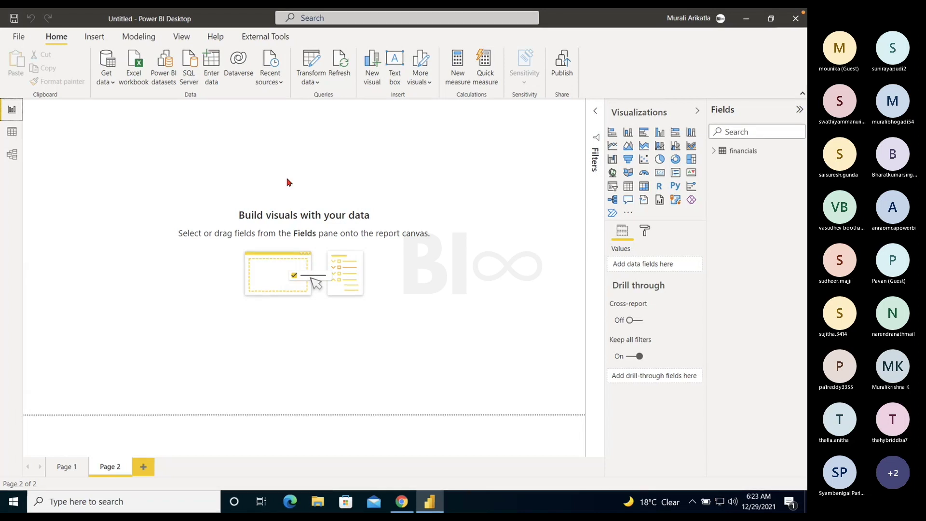
Step: Start a manually entered table with two columns named Empid and Empname
{"action": "left_click", "coordinate": [205, 68]}
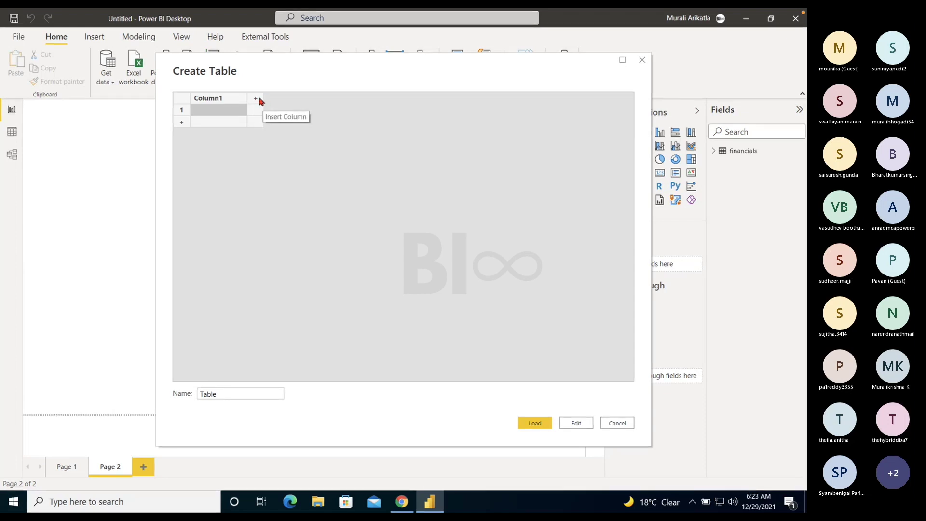
{"action": "double_click", "coordinate": [230, 100]}
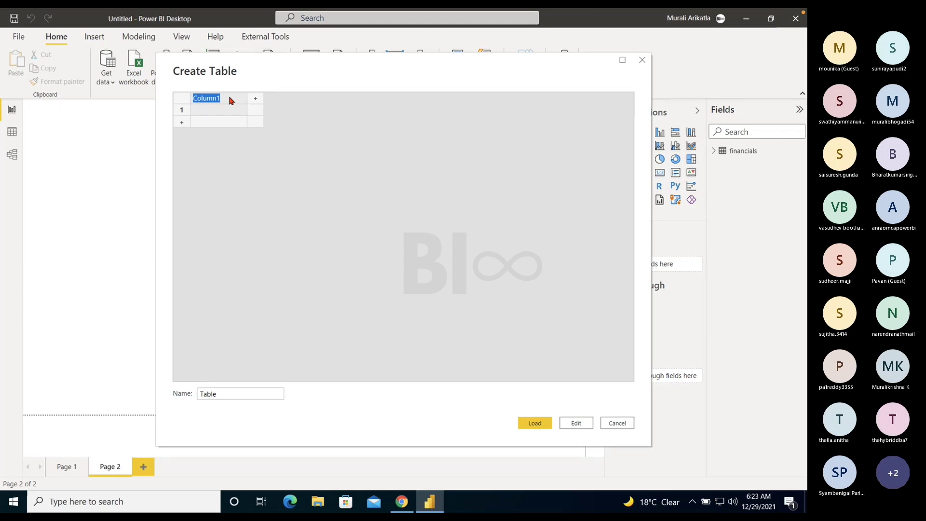
{"action": "type", "text": "Empid"}
{"action": "left_click", "coordinate": [253, 99]}
{"action": "type", "text": "Empname"}
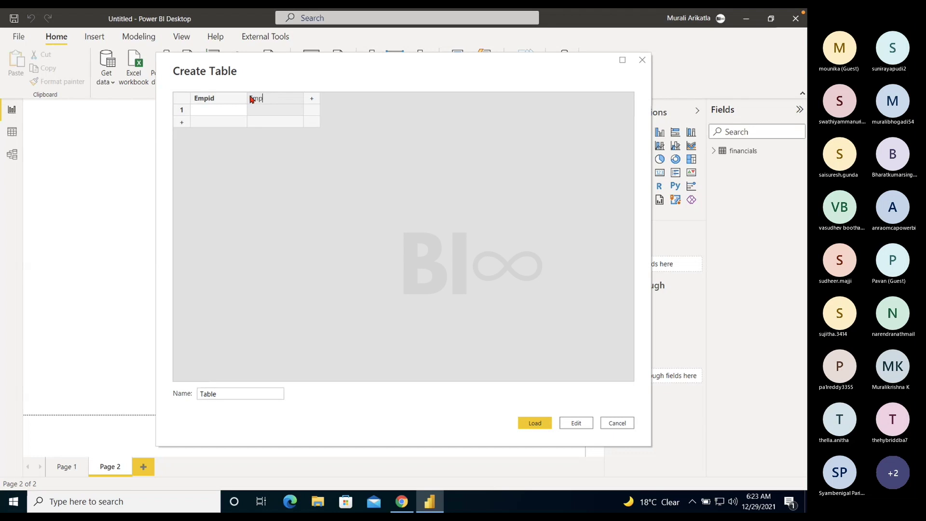
Step: Fill the new table with two rows: Empid 1 with Empname A, and Empid 2 with Empname B
{"action": "left_click", "coordinate": [227, 110]}
{"action": "type", "text": "1"}
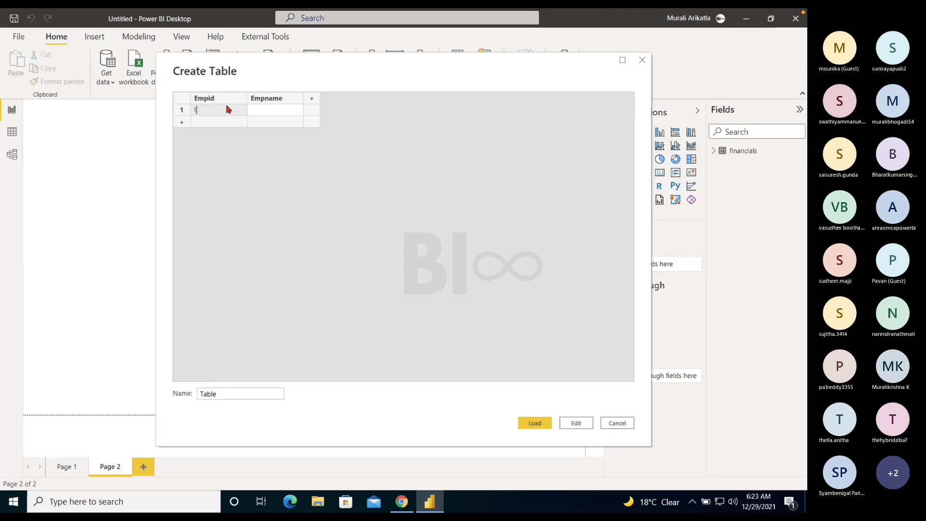
{"action": "key", "text": "Tab"}
{"action": "type", "text": "A"}
{"action": "left_click", "coordinate": [218, 123]}
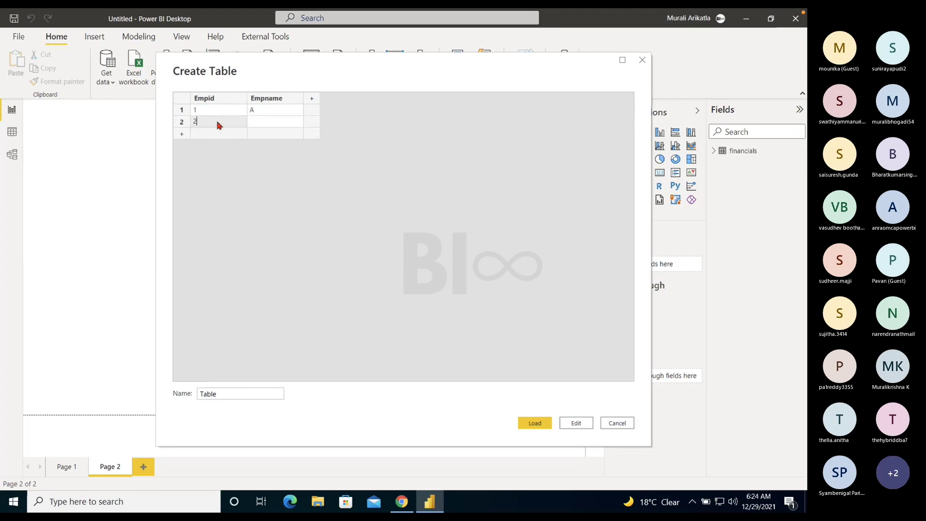
{"action": "type", "text": "2"}
{"action": "key", "text": "Tab"}
{"action": "type", "text": "B"}
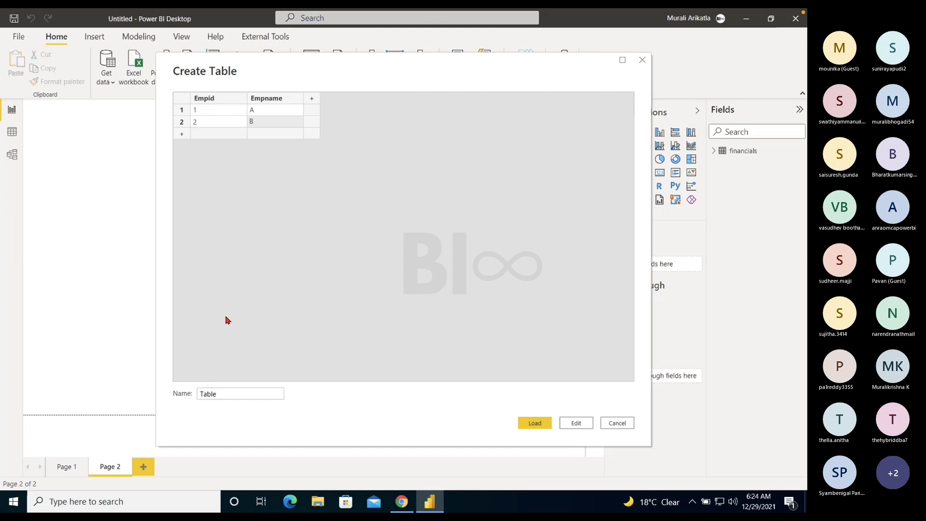
Step: Name the new table Employee and load it into the report
{"action": "left_click_drag", "start_coordinate": [220, 394], "coordinate": [183, 388]}
{"action": "type", "text": "Employee"}
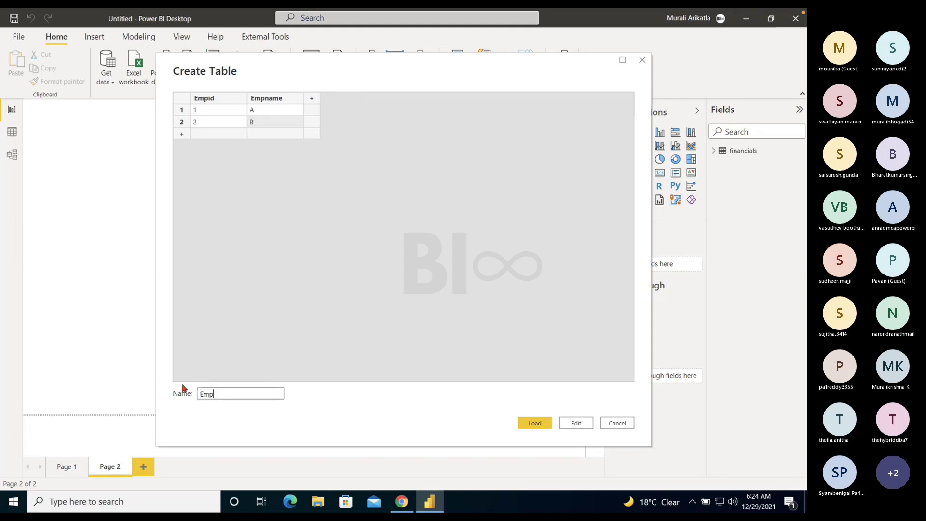
{"action": "left_click", "coordinate": [533, 422]}
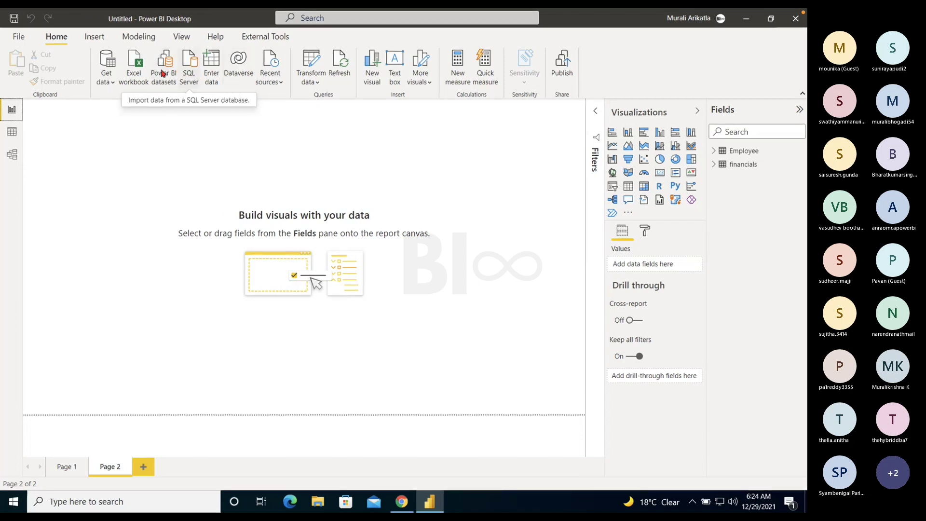
Step: Look through the list of recent data sources and the options offered for transforming data
{"action": "left_click", "coordinate": [279, 84]}
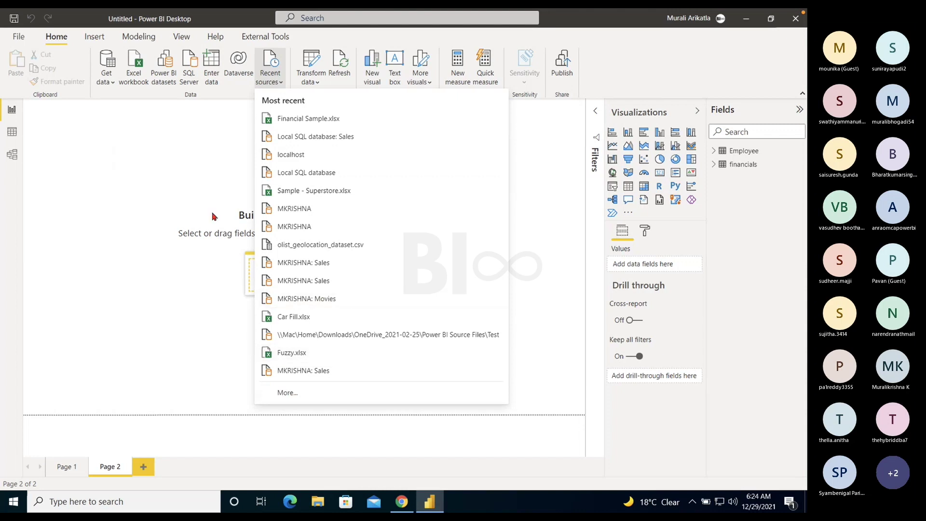
{"action": "left_click", "coordinate": [205, 153]}
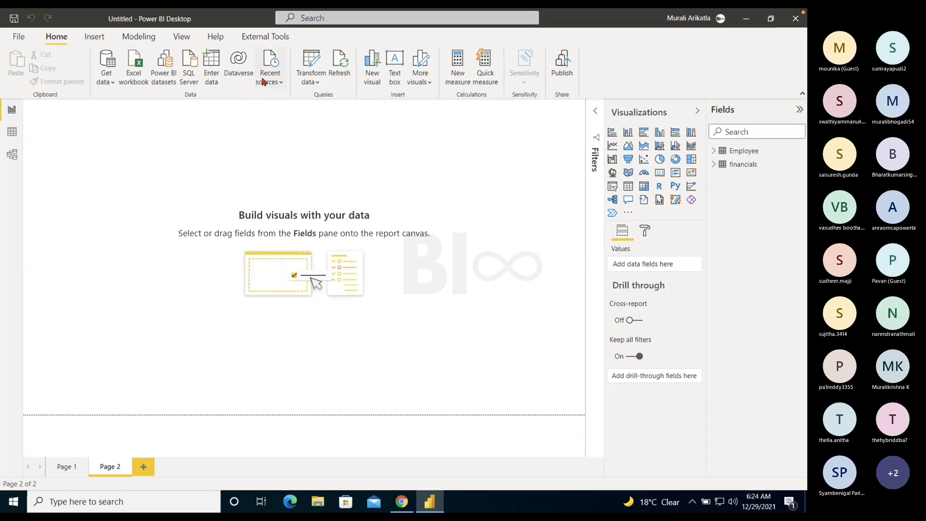
{"action": "left_click", "coordinate": [311, 82]}
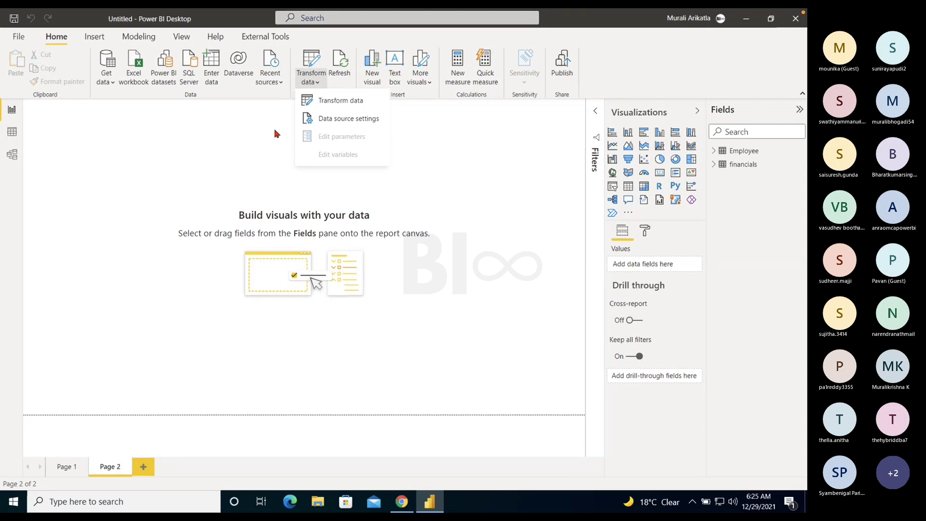
Step: Open the queries in Power Query Editor, refresh the financials preview, and close the editor applying the changes
{"action": "left_click", "coordinate": [314, 77]}
{"action": "left_click", "coordinate": [316, 83]}
{"action": "left_click", "coordinate": [324, 100]}
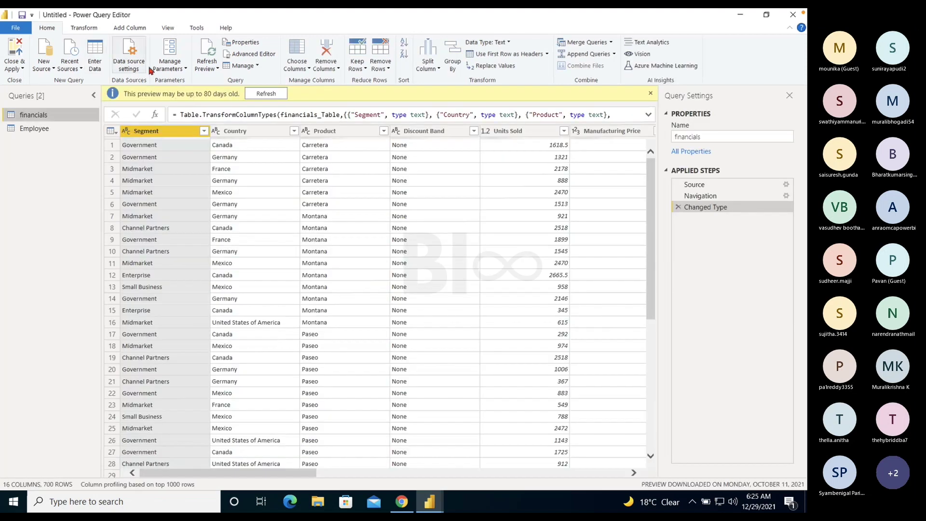
{"action": "left_click", "coordinate": [266, 93]}
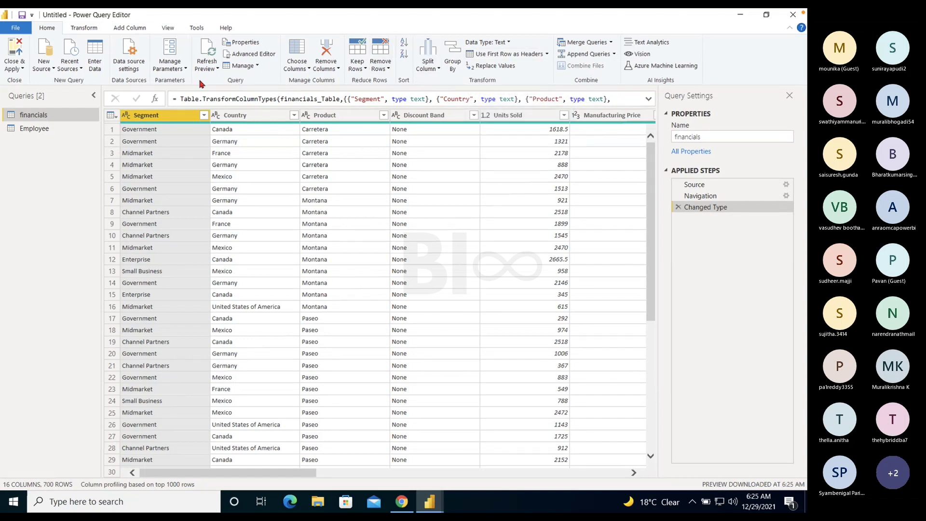
{"action": "left_click", "coordinate": [20, 57]}
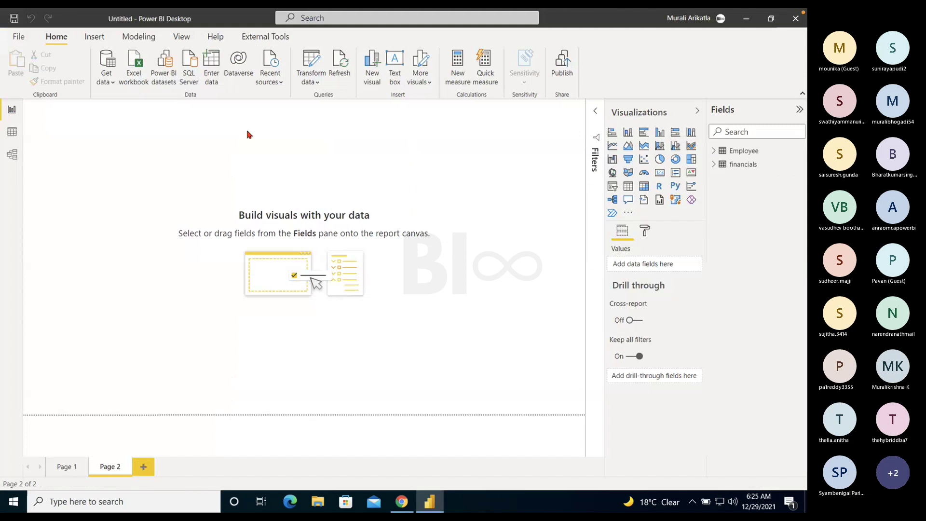
Step: Examine the data source settings, including the privacy level of financial sample.xlsx and the sources listed under global permissions
{"action": "left_click", "coordinate": [309, 82]}
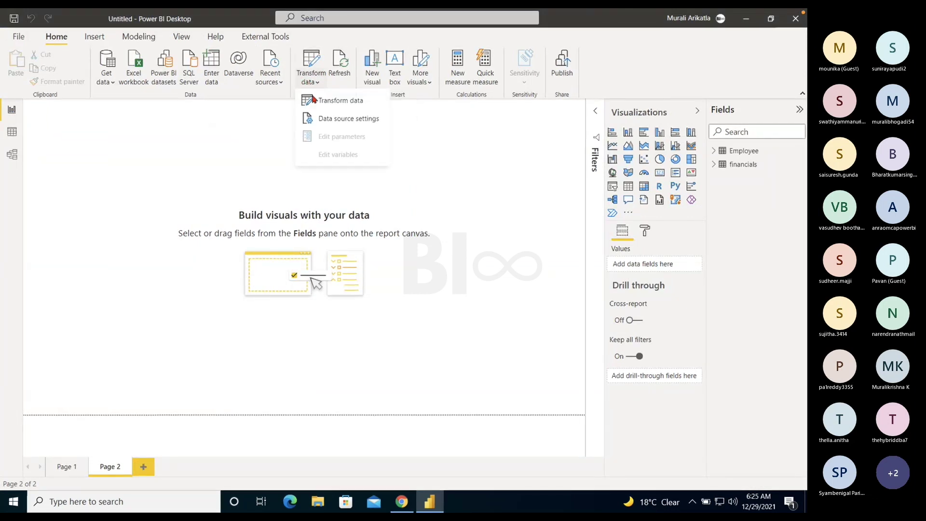
{"action": "left_click", "coordinate": [371, 126]}
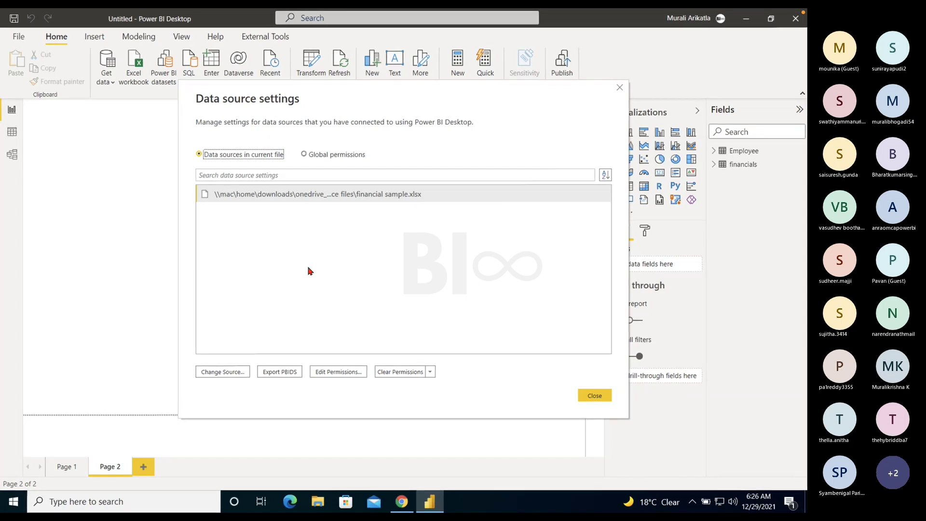
{"action": "left_click", "coordinate": [342, 376]}
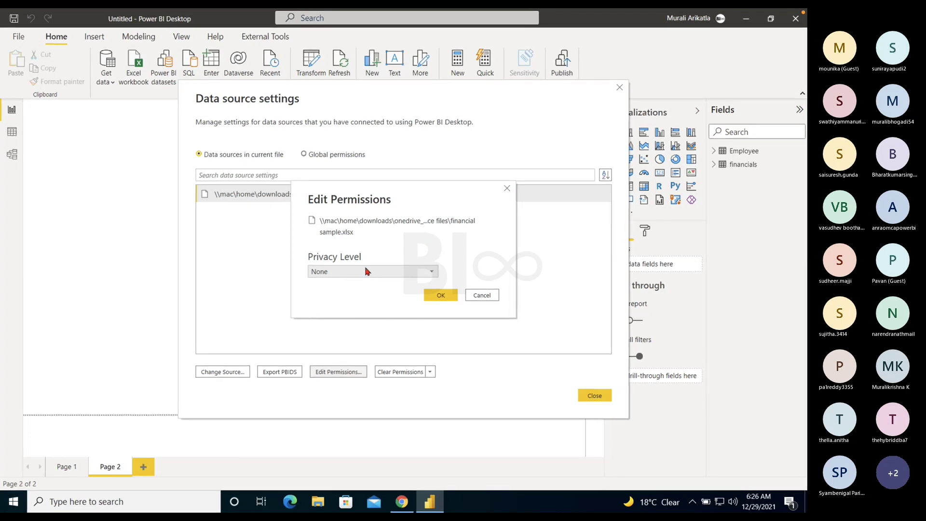
{"action": "left_click", "coordinate": [507, 189]}
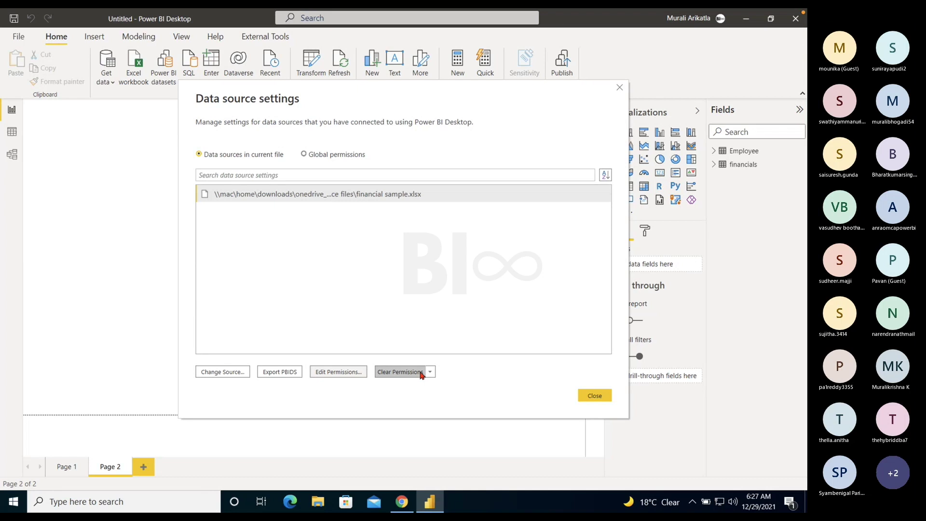
{"action": "left_click", "coordinate": [312, 154]}
{"action": "scroll", "coordinate": [265, 290], "scroll_direction": "down", "scroll_amount": 2}
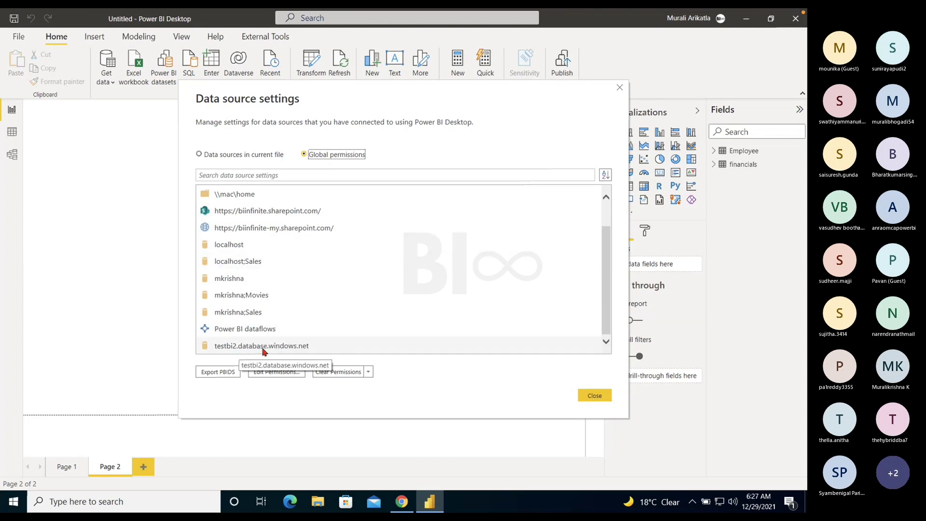
{"action": "scroll", "coordinate": [248, 343], "scroll_direction": "up", "scroll_amount": 1}
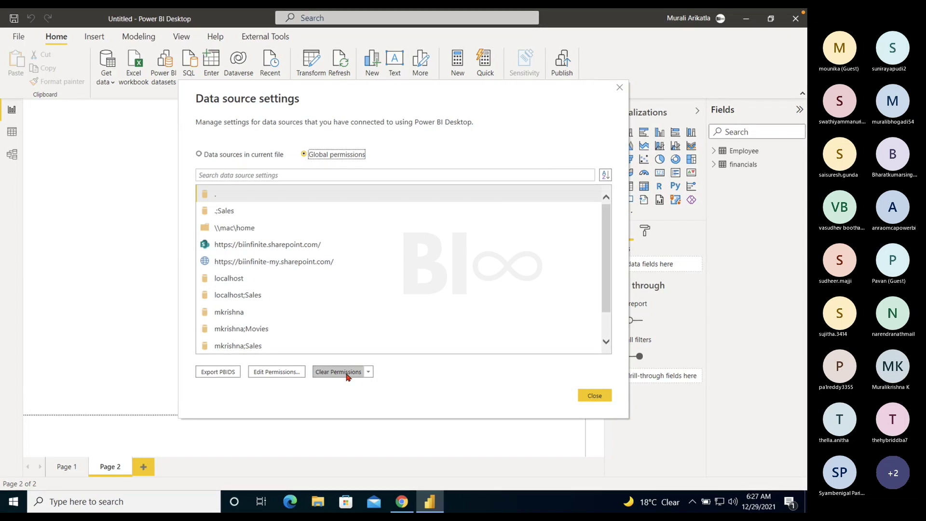
{"action": "left_click", "coordinate": [592, 395]}
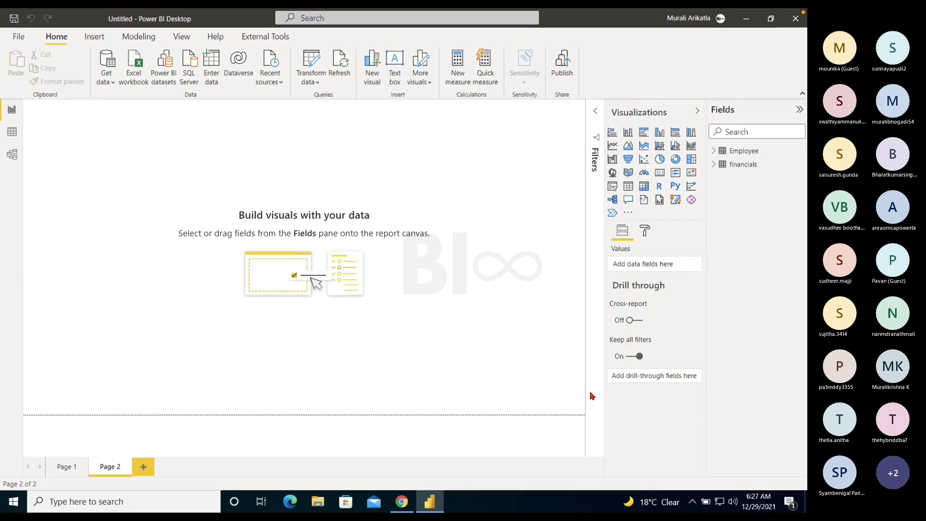
Step: Check the remaining data transformation options and refresh the report's loaded tables from their sources
{"action": "left_click", "coordinate": [321, 85]}
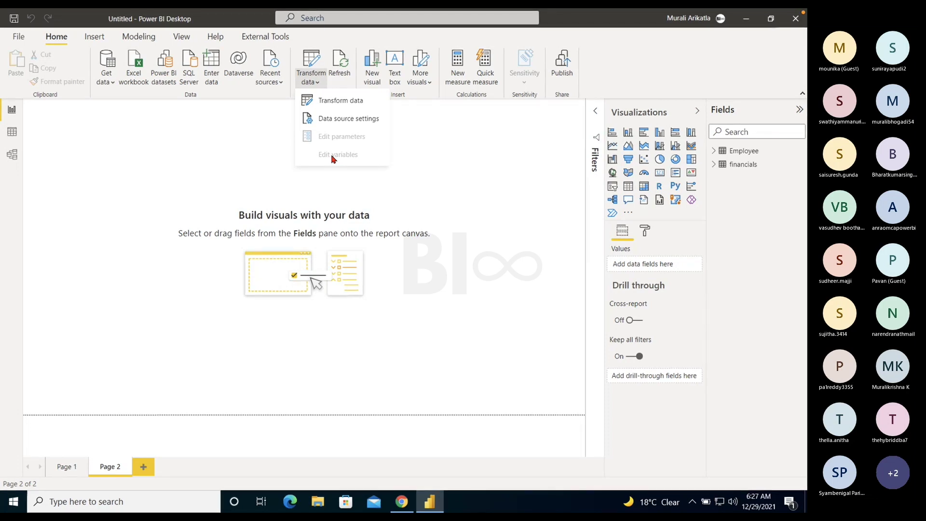
{"action": "left_click", "coordinate": [281, 158]}
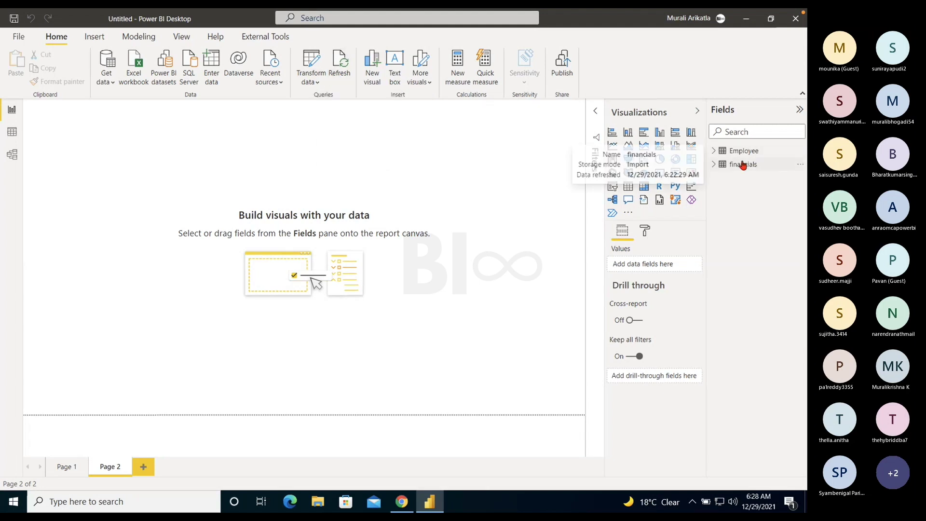
{"action": "left_click", "coordinate": [340, 67]}
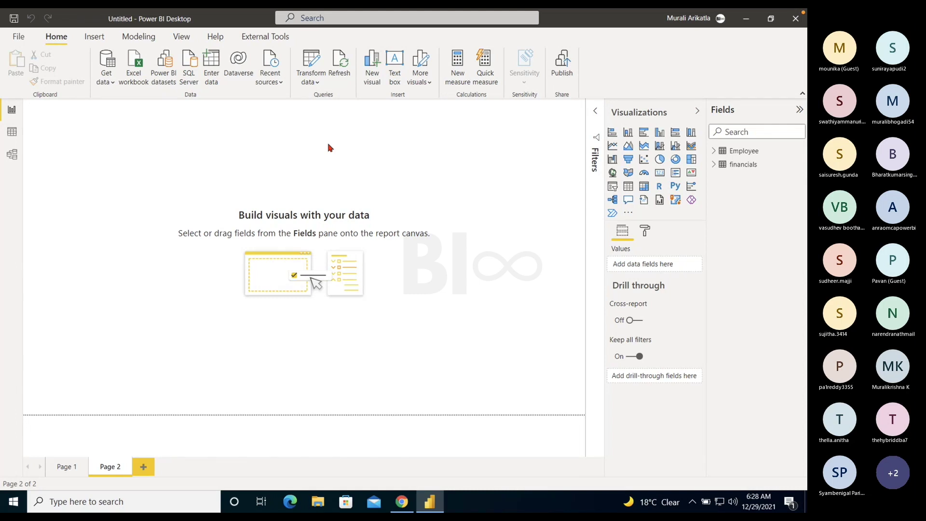
Step: Add four empty visuals to Page 2: a table, a clustered bar chart, a stacked column chart and a pie chart
{"action": "left_click", "coordinate": [631, 186]}
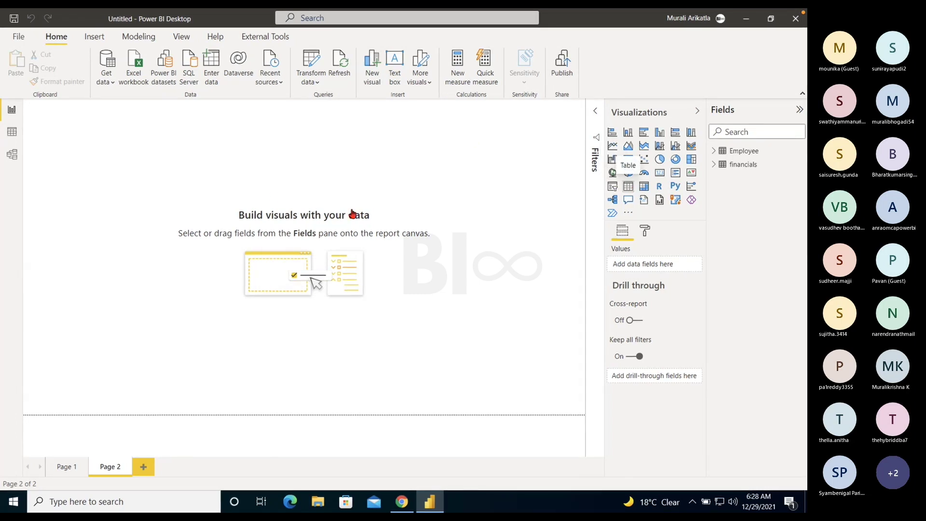
{"action": "left_click", "coordinate": [199, 208]}
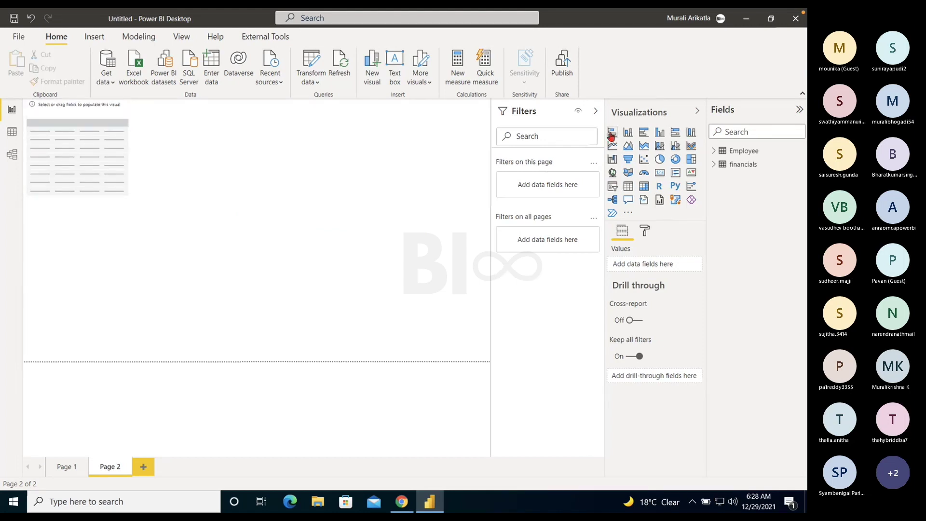
{"action": "left_click", "coordinate": [643, 131]}
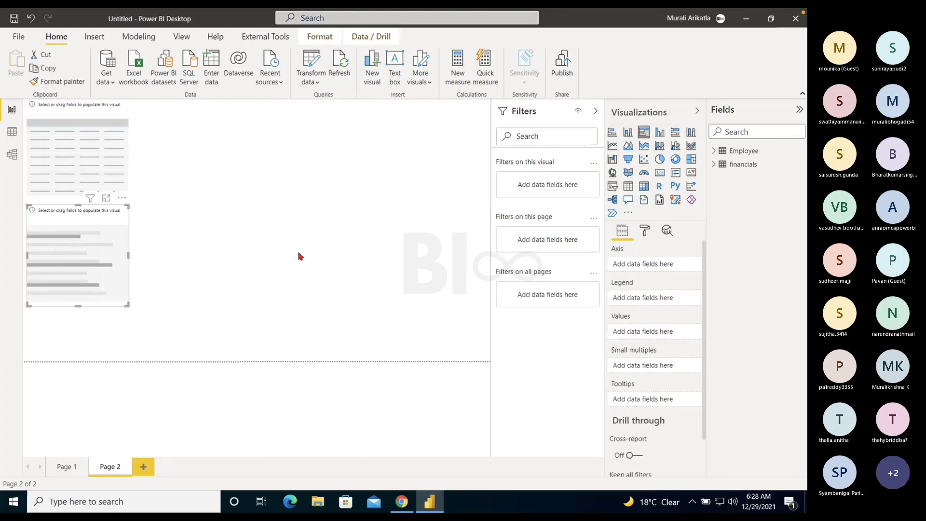
{"action": "left_click", "coordinate": [372, 64]}
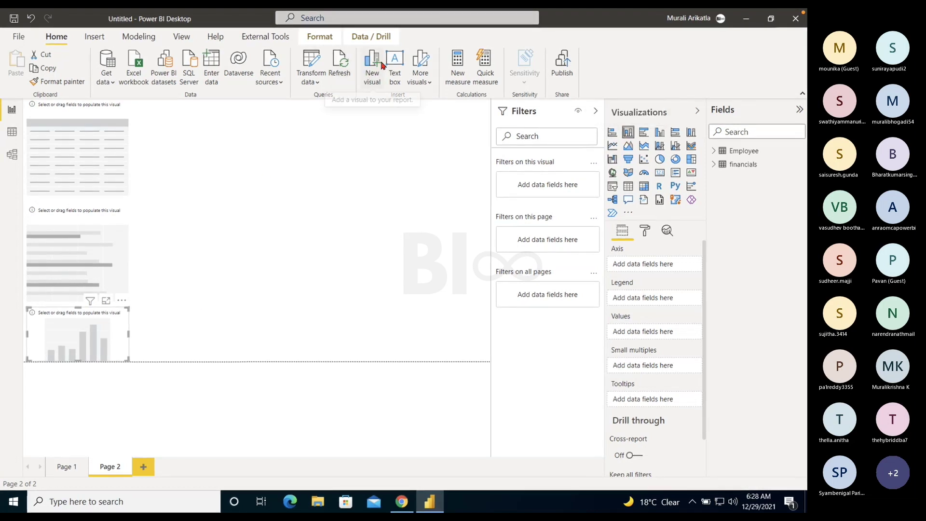
{"action": "left_click", "coordinate": [402, 132]}
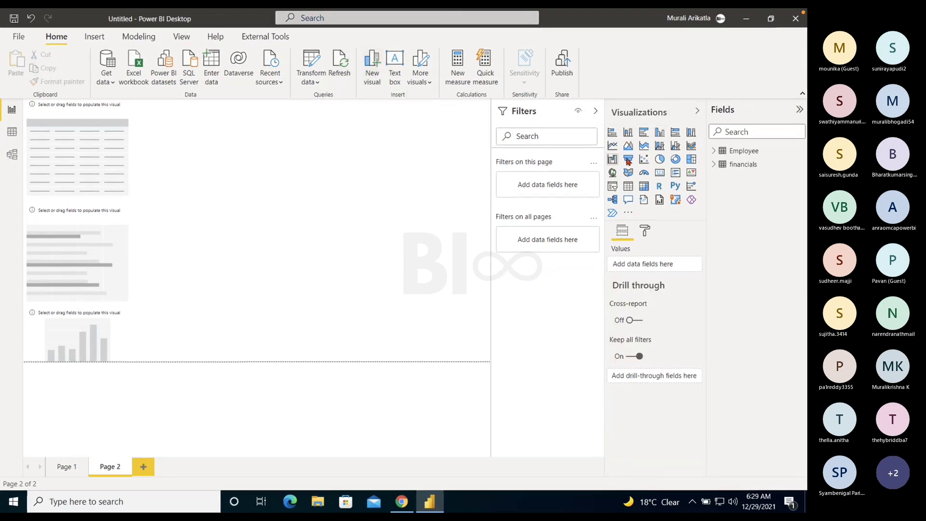
{"action": "left_click", "coordinate": [659, 160]}
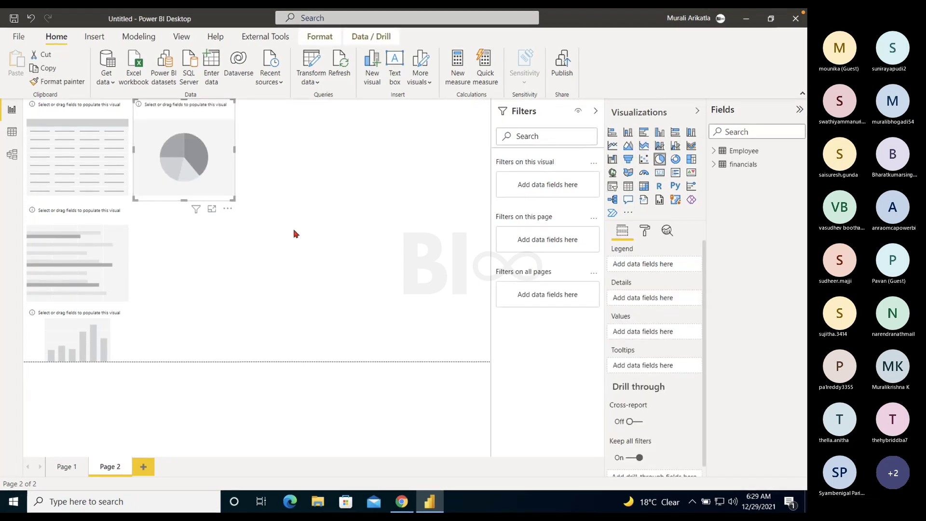
{"action": "left_click", "coordinate": [400, 139]}
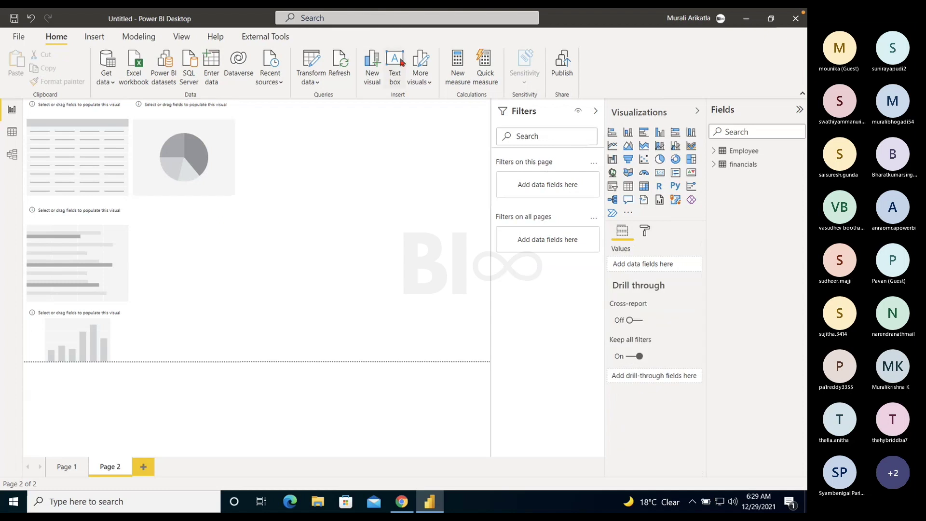
Step: Insert a text box shaped as a narrow title strip at the page's top centre, and move the pie chart lower on the page
{"action": "left_click", "coordinate": [401, 61]}
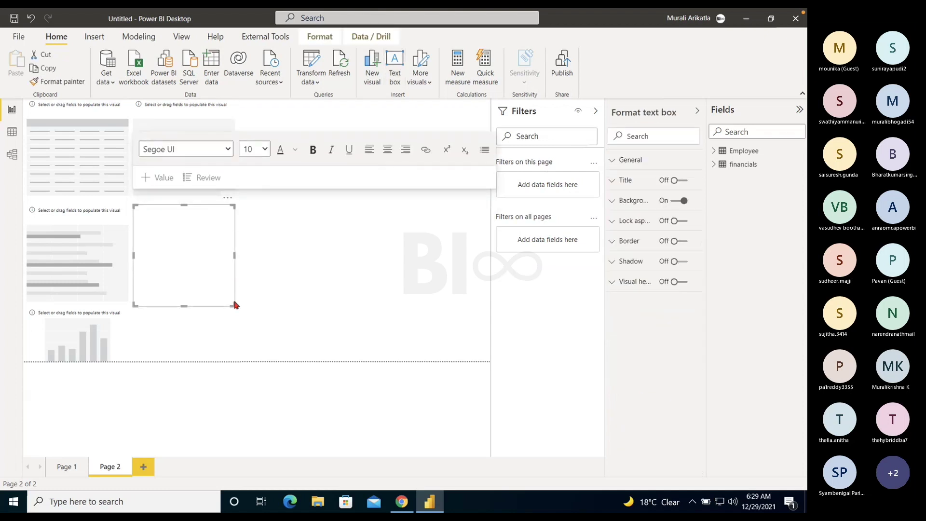
{"action": "left_click_drag", "start_coordinate": [233, 306], "coordinate": [271, 239]}
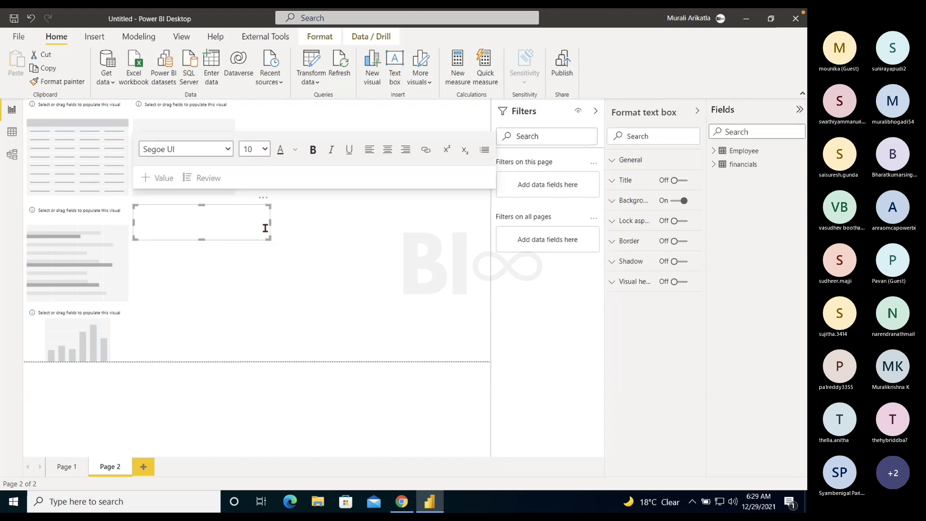
{"action": "left_click_drag", "start_coordinate": [259, 198], "coordinate": [287, 93]}
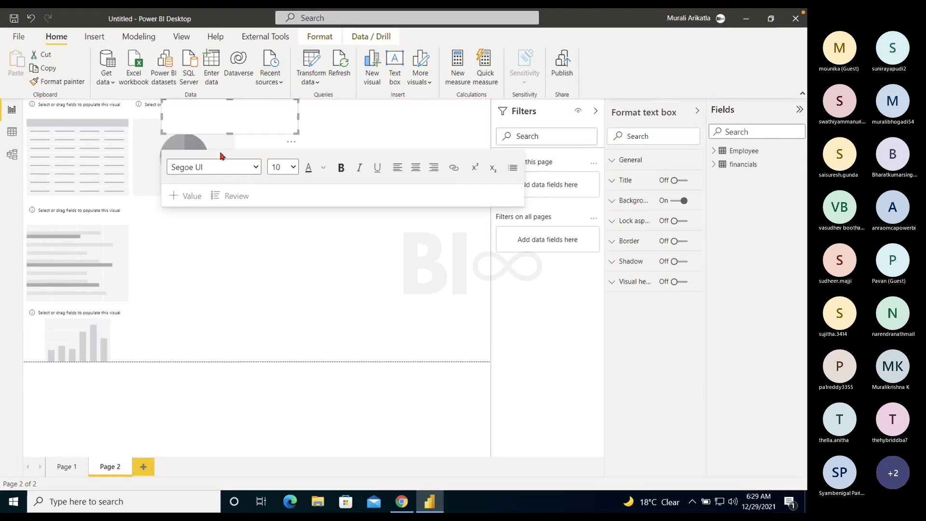
{"action": "left_click", "coordinate": [222, 145]}
{"action": "left_click_drag", "start_coordinate": [221, 145], "coordinate": [276, 346]}
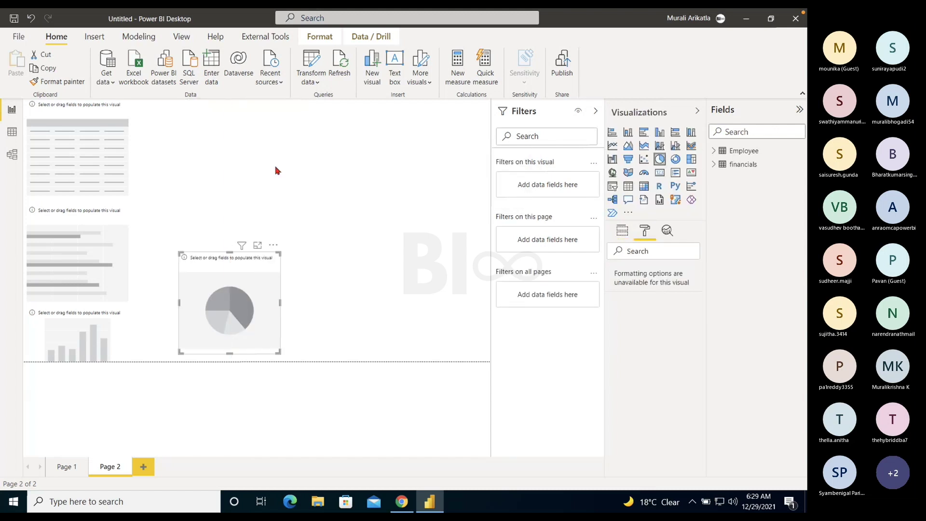
{"action": "left_click", "coordinate": [272, 129]}
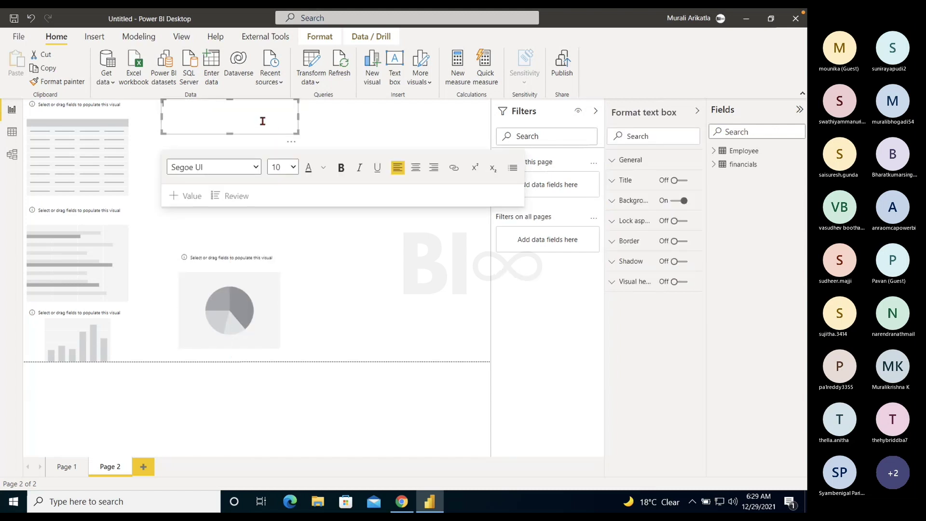
{"action": "left_click_drag", "start_coordinate": [296, 133], "coordinate": [297, 118]}
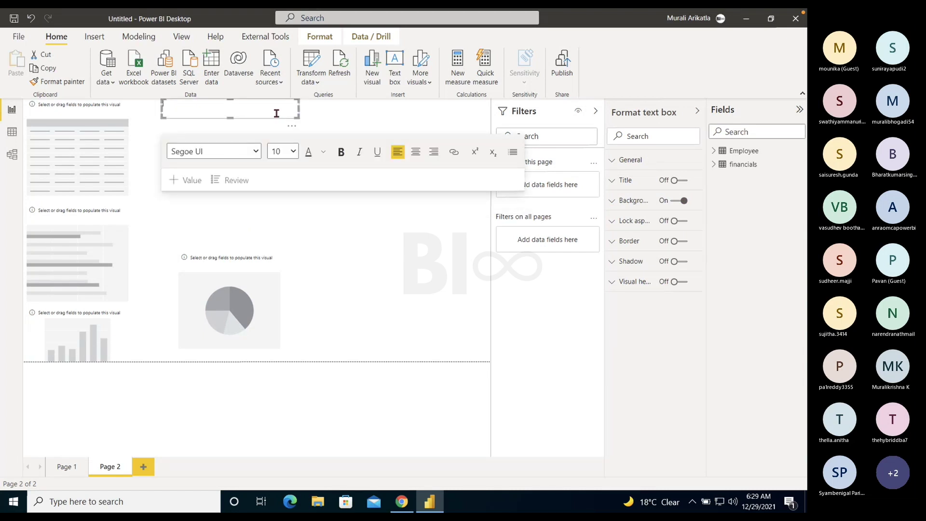
{"action": "left_click_drag", "start_coordinate": [291, 127], "coordinate": [325, 125]}
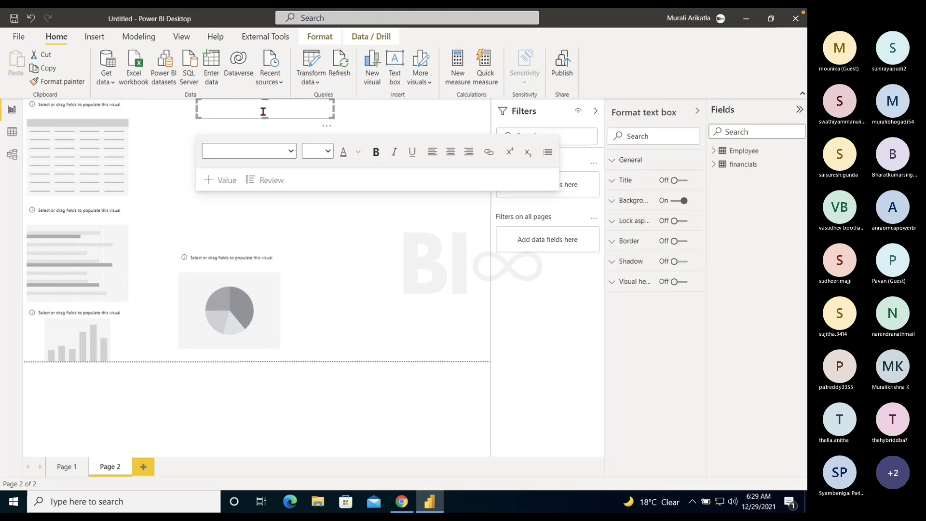
Step: Enter the title Sample Report in the text box and set its font size to 20
{"action": "left_click", "coordinate": [264, 112]}
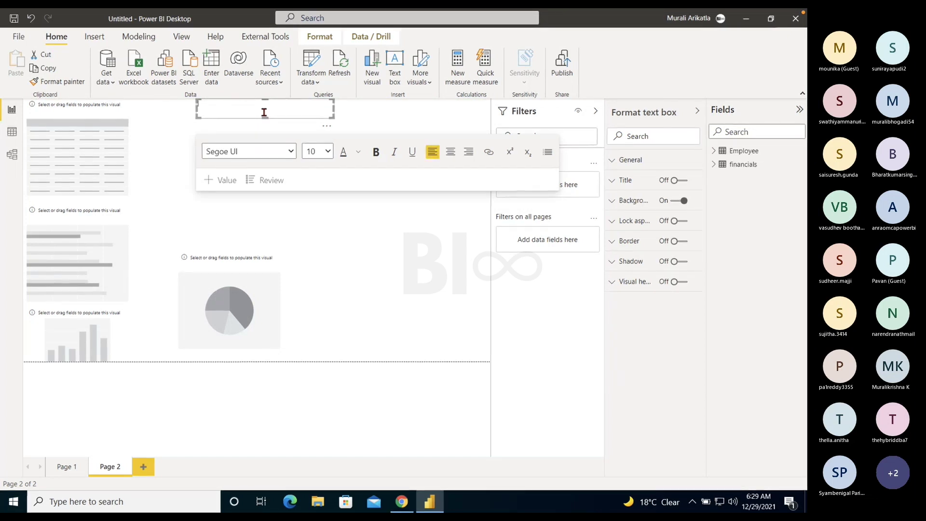
{"action": "type", "text": "Sample Report"}
{"action": "key", "text": "ctrl+a"}
{"action": "left_click", "coordinate": [327, 152]}
{"action": "left_click", "coordinate": [323, 329]}
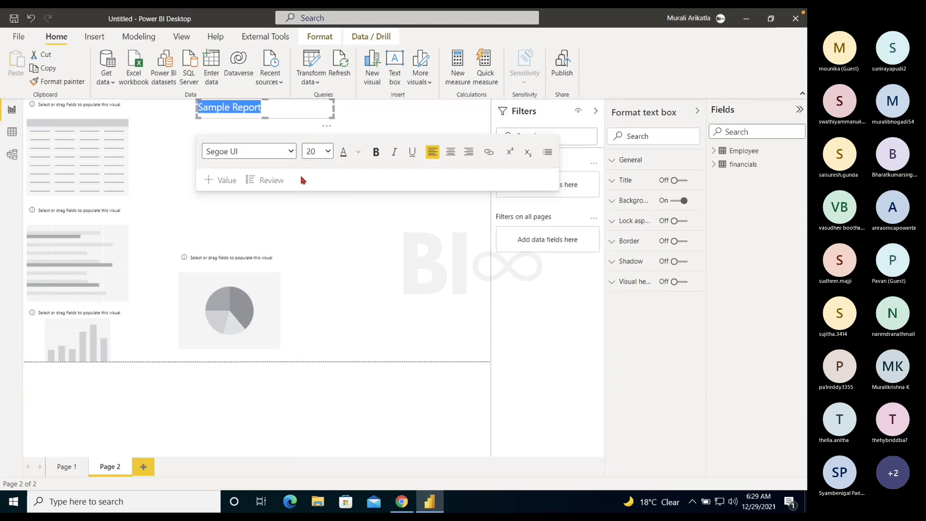
{"action": "left_click", "coordinate": [359, 111]}
{"action": "left_click", "coordinate": [330, 112]}
{"action": "left_click_drag", "start_coordinate": [330, 113], "coordinate": [280, 114]}
{"action": "left_click", "coordinate": [317, 117]}
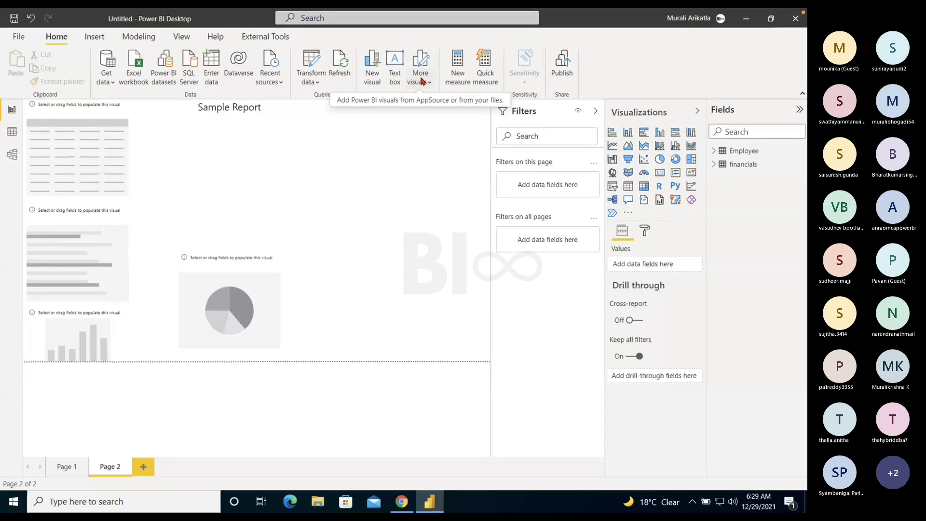
Step: Look at the options for getting additional visuals from AppSource or from files
{"action": "left_click", "coordinate": [628, 214]}
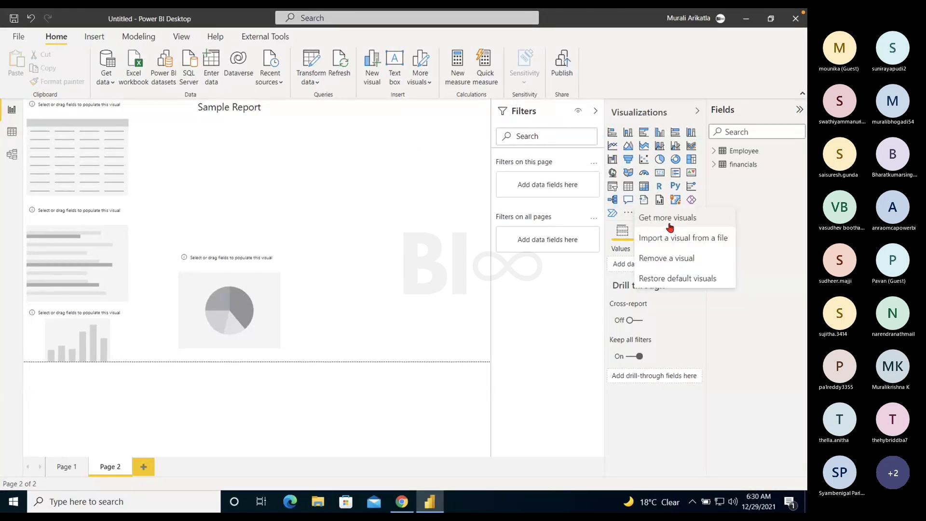
{"action": "left_click", "coordinate": [426, 84]}
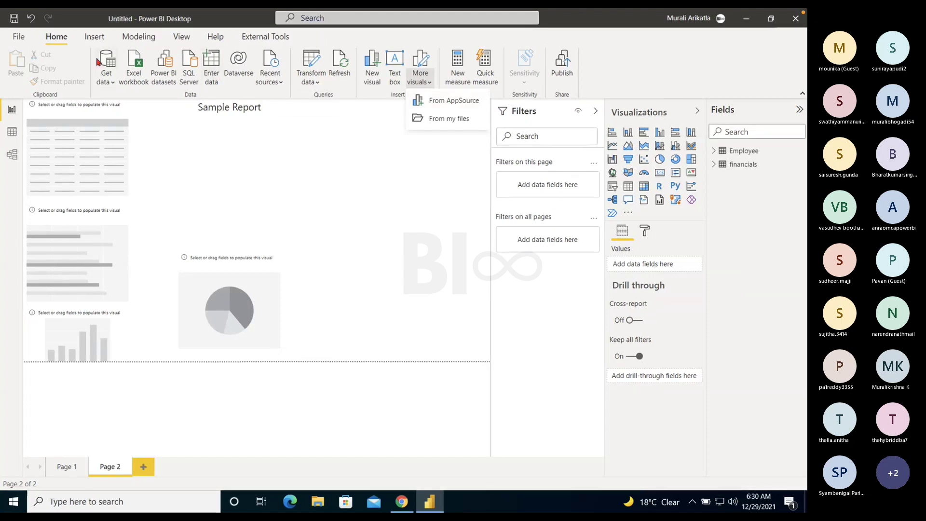
Step: Compare the ways to get more visuals: the file import options, the Visualizations options, and the AppSource and local file choices
{"action": "left_click", "coordinate": [18, 37]}
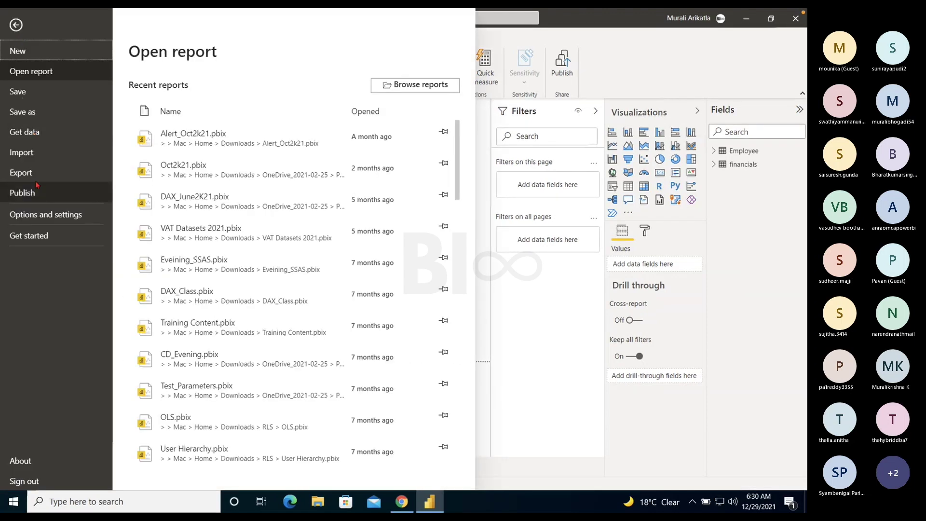
{"action": "left_click", "coordinate": [24, 156]}
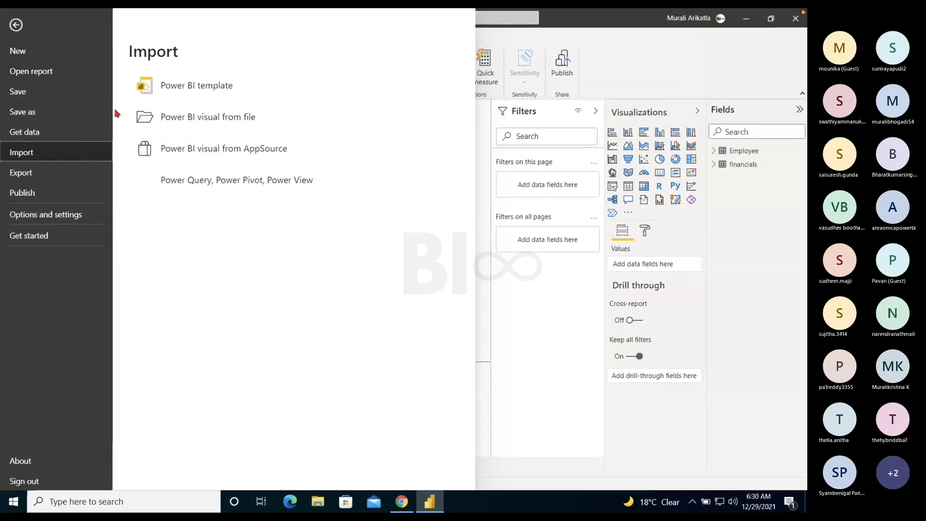
{"action": "left_click", "coordinate": [484, 173]}
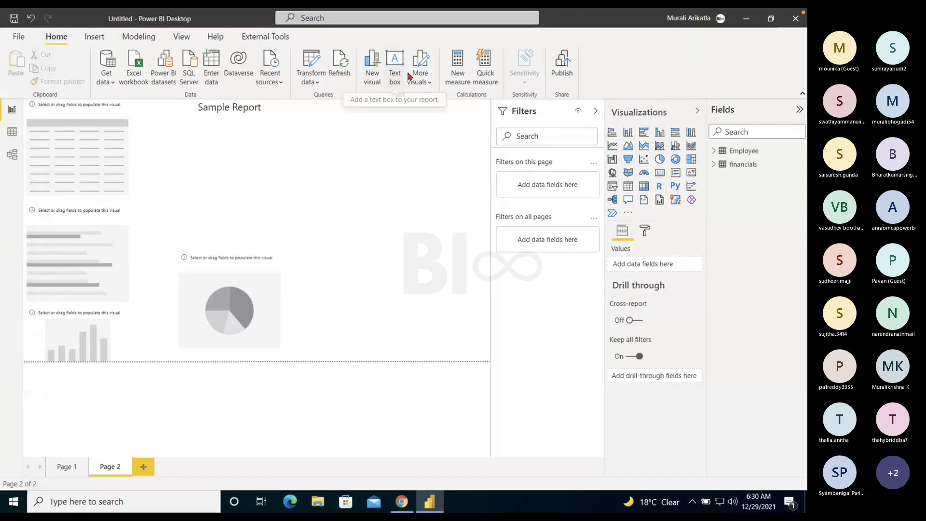
{"action": "left_click", "coordinate": [628, 214]}
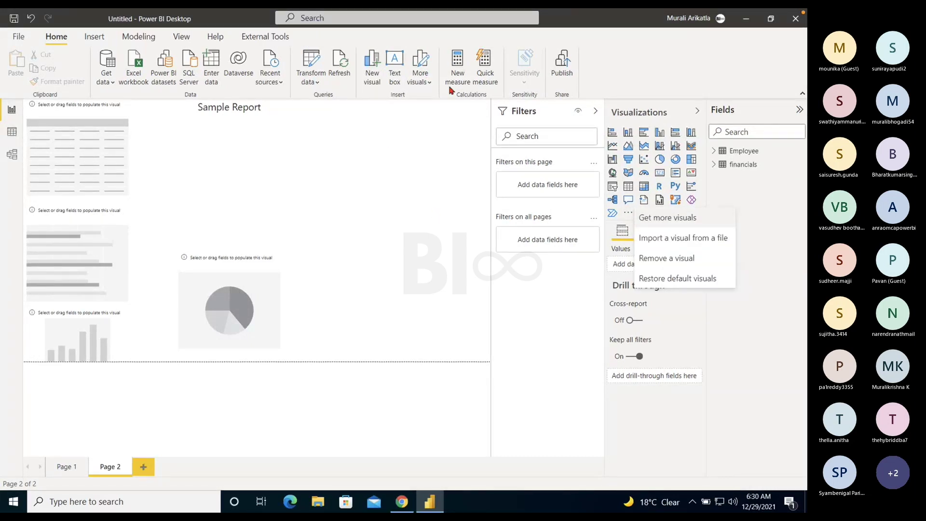
{"action": "left_click", "coordinate": [423, 83]}
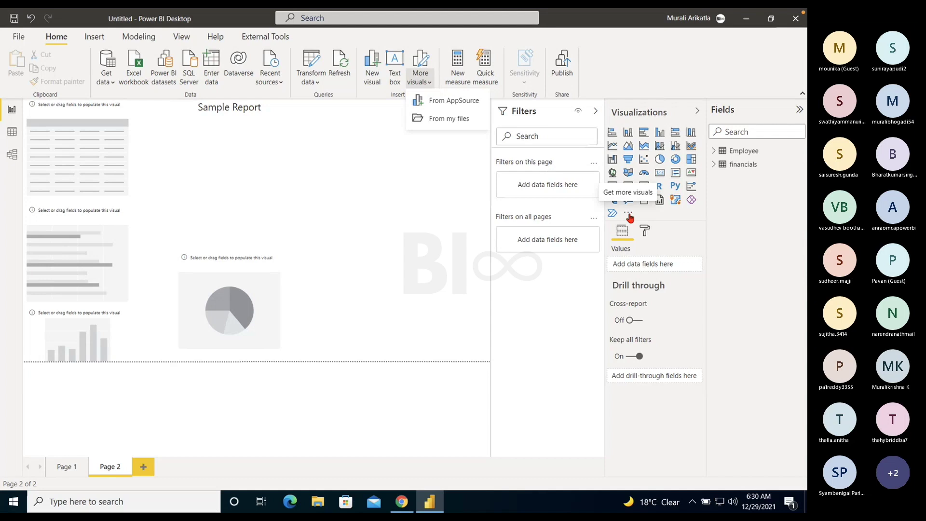
{"action": "left_click", "coordinate": [457, 218]}
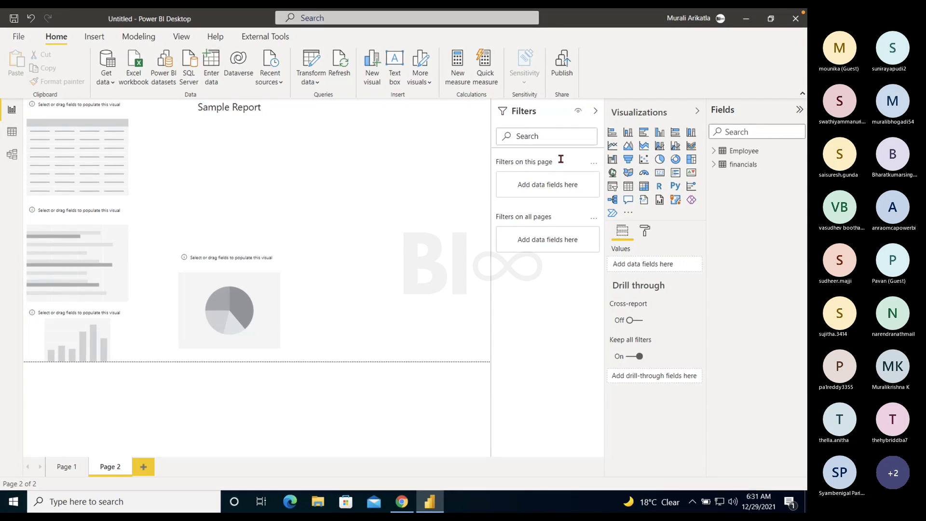
Step: Start publishing the report and cancel the request to save changes
{"action": "left_click", "coordinate": [561, 70]}
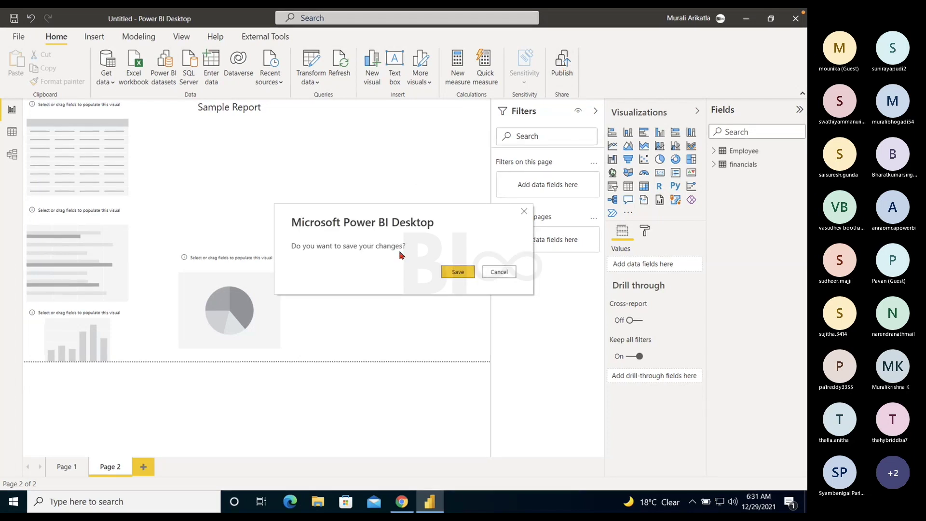
{"action": "left_click", "coordinate": [496, 270]}
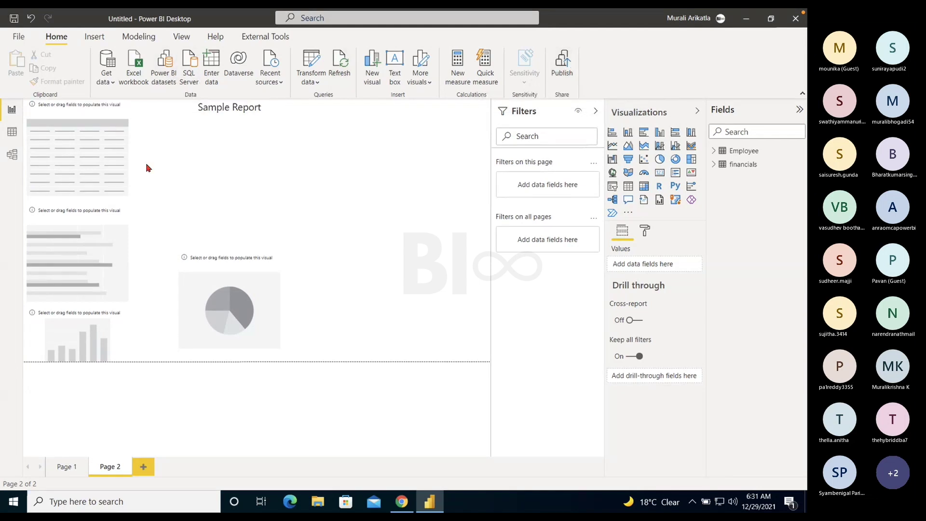
Step: Select the empty table visual on Page 2, and switch to the Teams meeting to close its participants list
{"action": "left_click", "coordinate": [108, 166]}
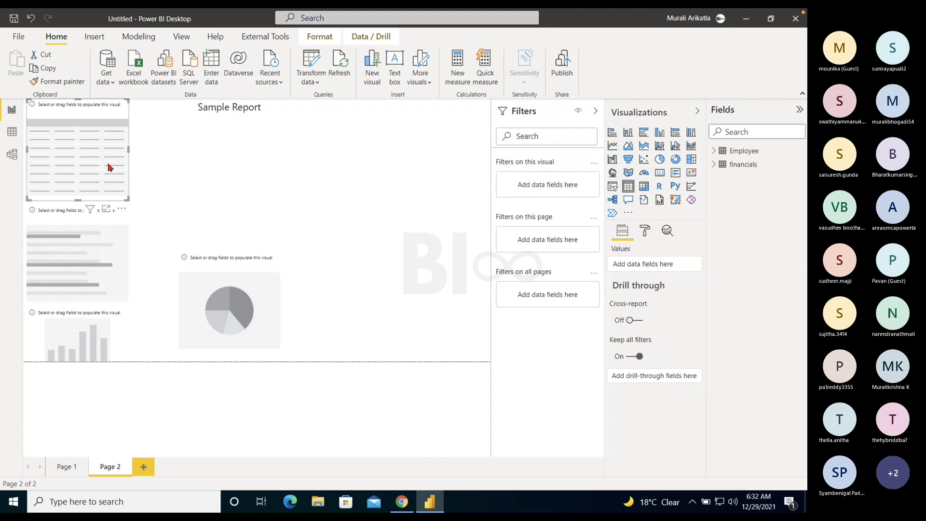
{"action": "key", "text": "ctrl+super+Left"}
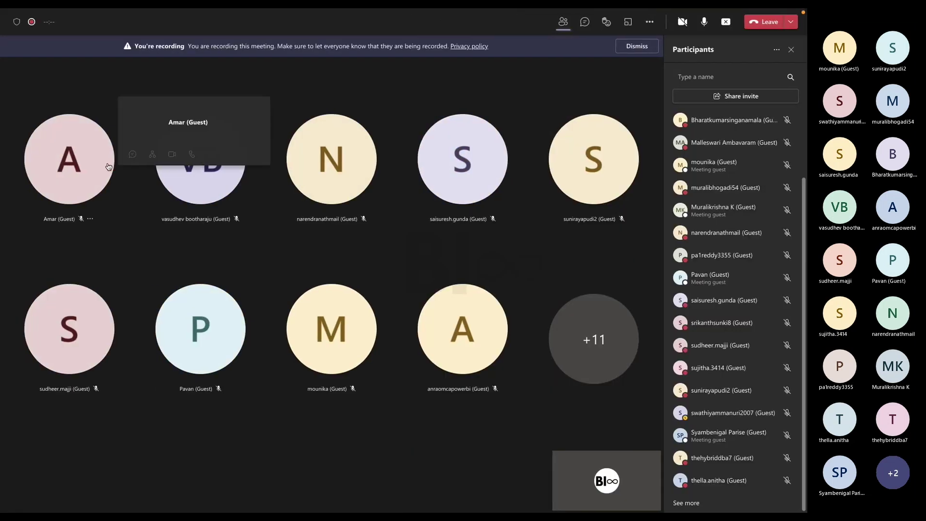
{"action": "left_click", "coordinate": [790, 50]}
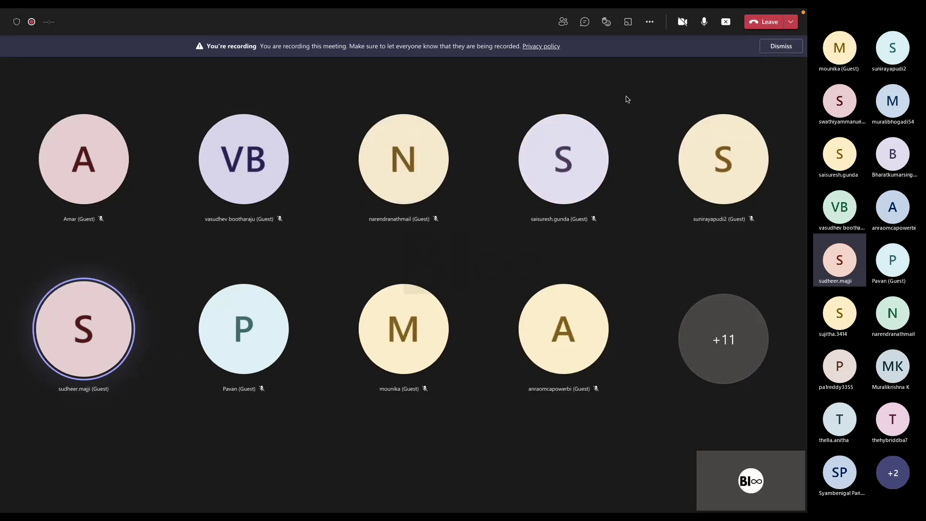
Step: Return to Power BI Desktop and add the Discount Band field from the financials table to the empty table visual
{"action": "key", "text": "ctrl+super+Right"}
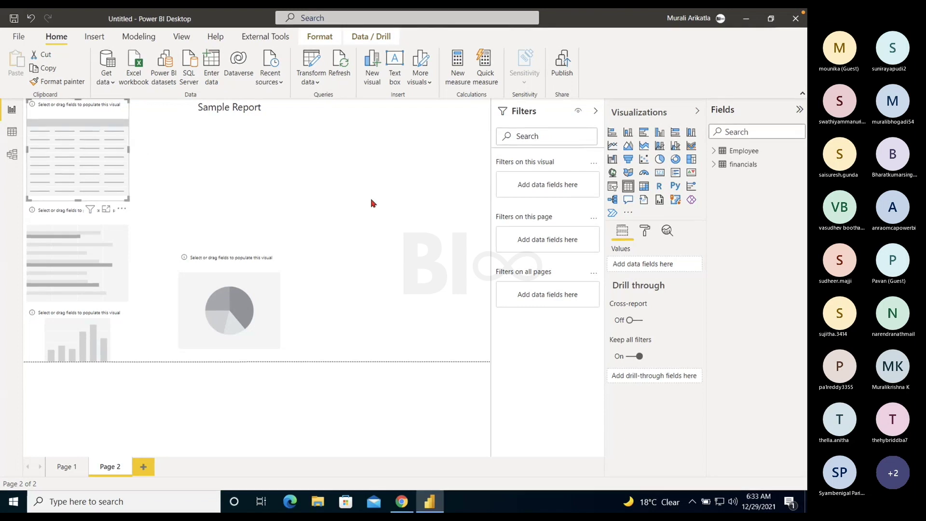
{"action": "left_click", "coordinate": [715, 164]}
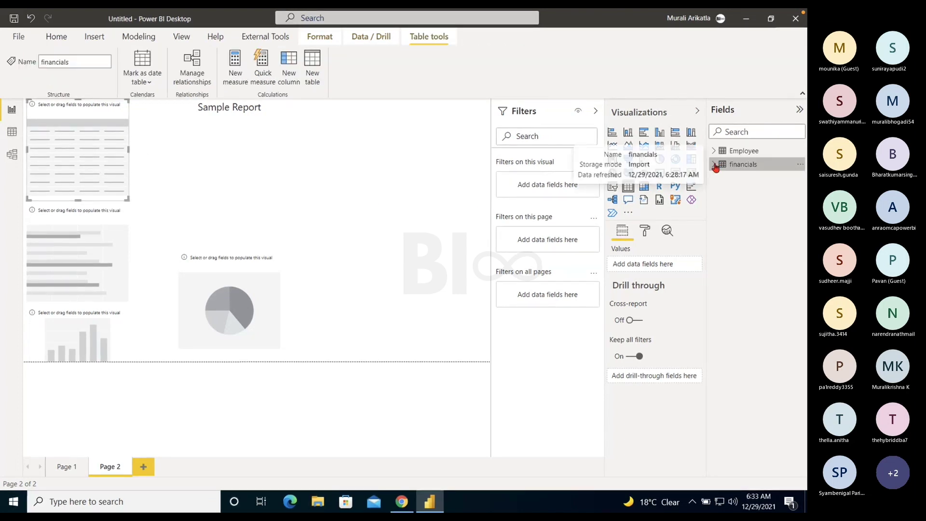
{"action": "left_click", "coordinate": [714, 164]}
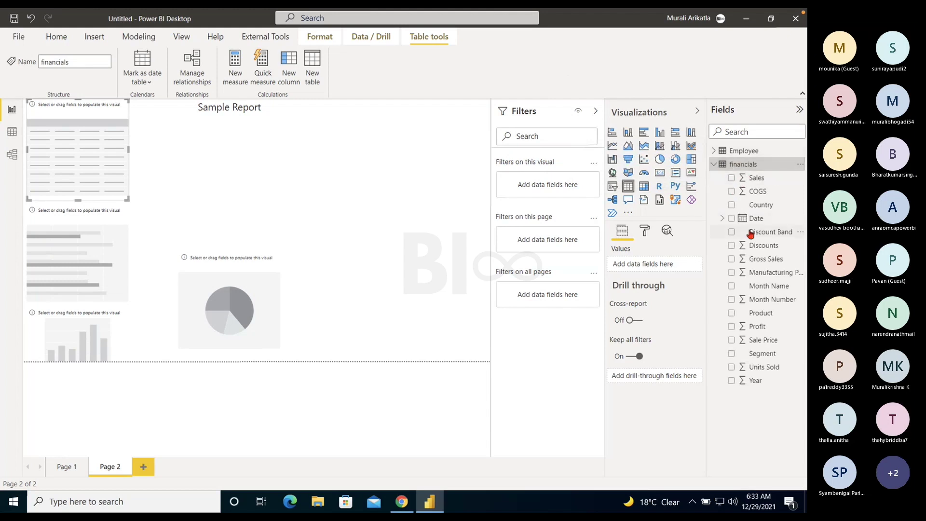
{"action": "left_click_drag", "start_coordinate": [758, 234], "coordinate": [644, 265]}
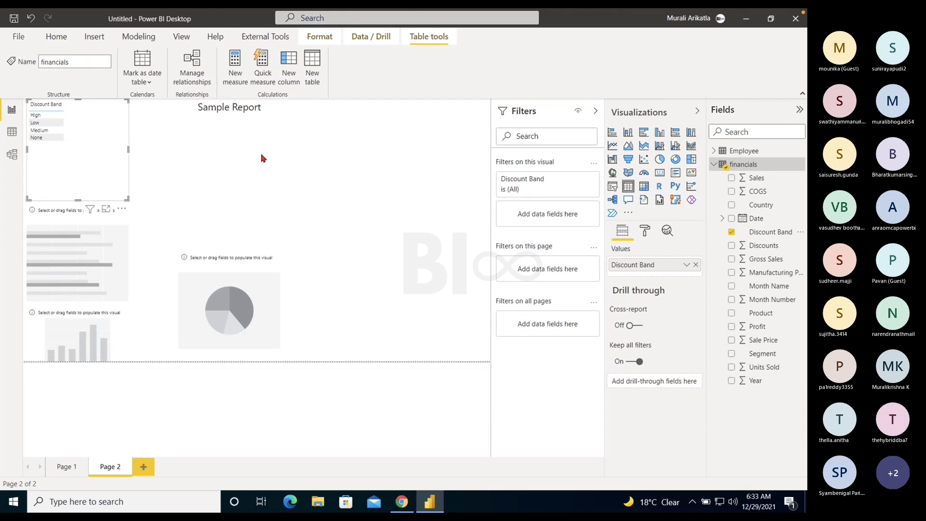
{"action": "left_click", "coordinate": [262, 158]}
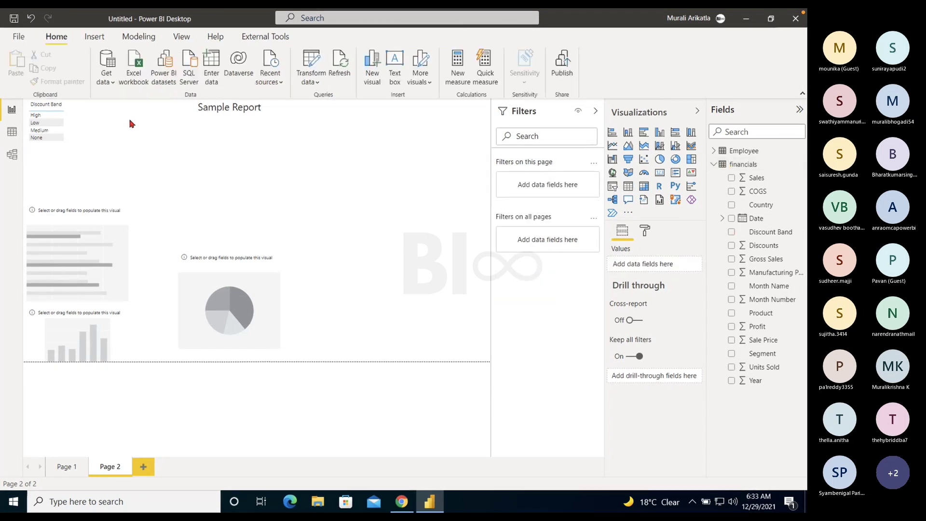
Step: Copy the Discount Band table, paste it onto the same page, and remove the pasted copy
{"action": "left_click", "coordinate": [83, 146]}
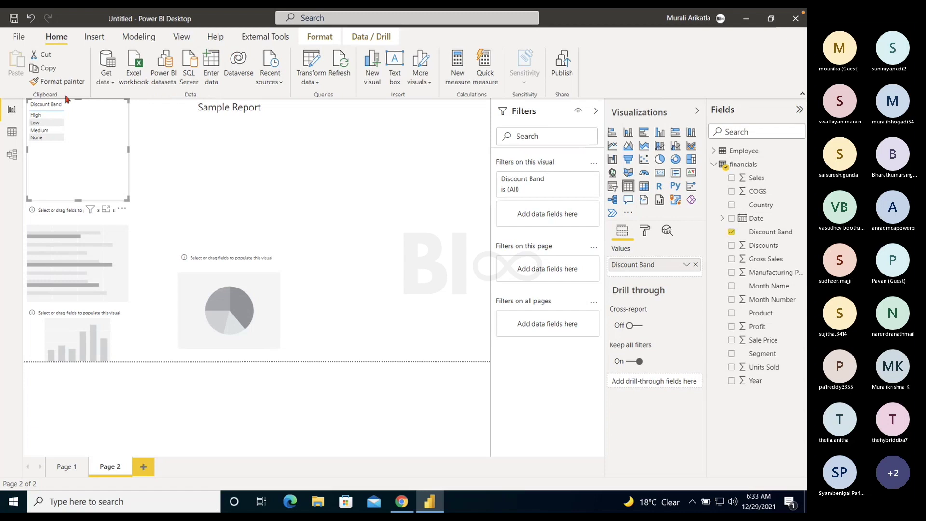
{"action": "left_click", "coordinate": [49, 69]}
{"action": "left_click", "coordinate": [17, 65]}
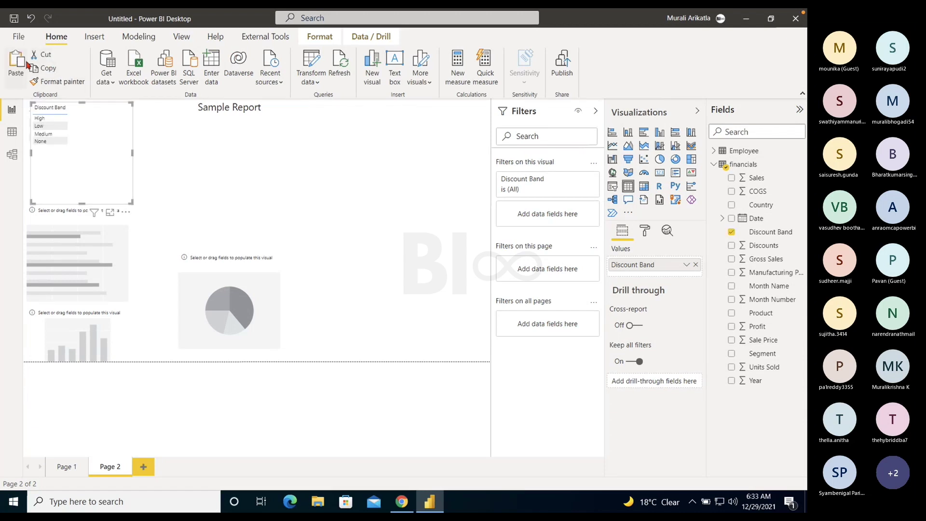
{"action": "left_click", "coordinate": [128, 213]}
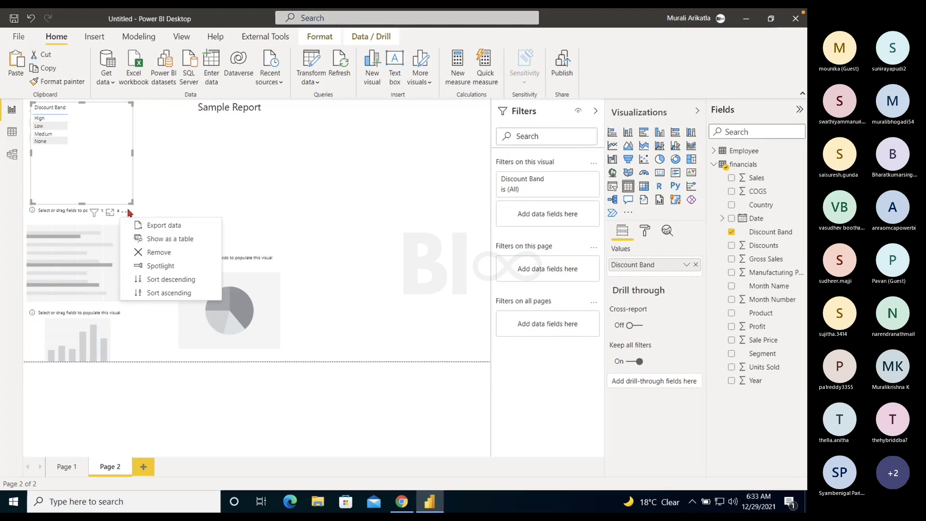
{"action": "left_click", "coordinate": [155, 252]}
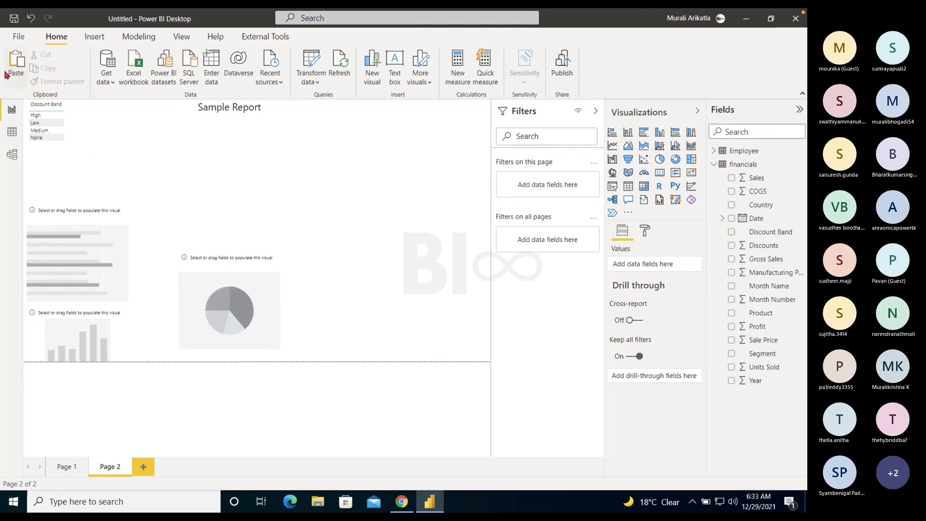
{"action": "left_click", "coordinate": [79, 133]}
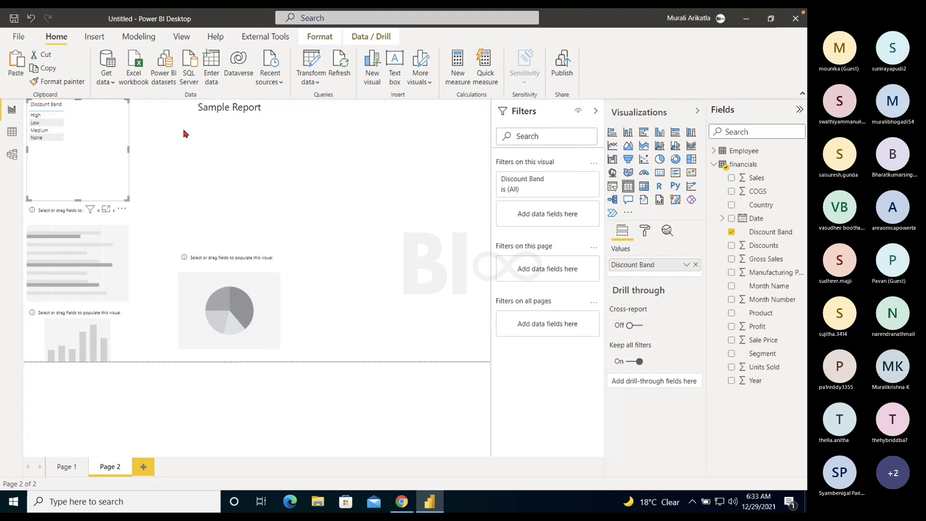
{"action": "left_click", "coordinate": [59, 139]}
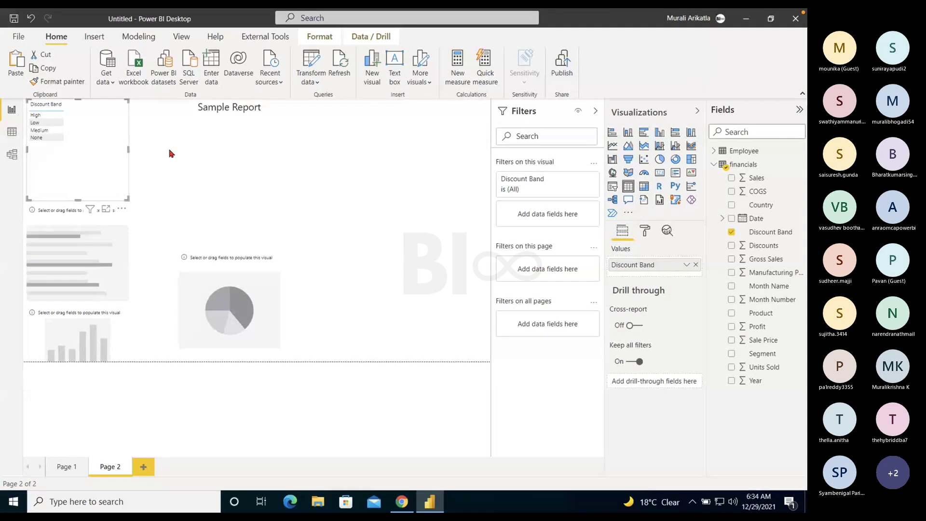
Step: Insert a new blank page into the report and return to Page 2
{"action": "left_click", "coordinate": [94, 38]}
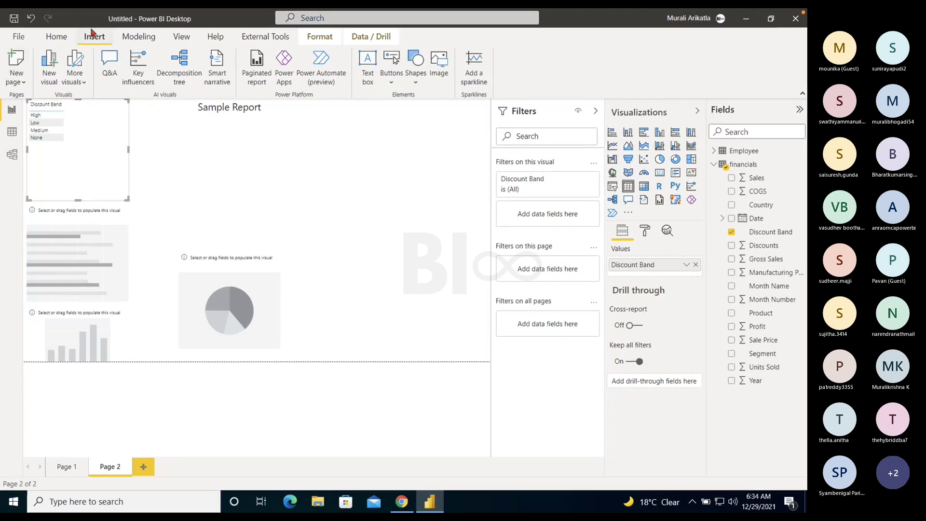
{"action": "left_click", "coordinate": [16, 86]}
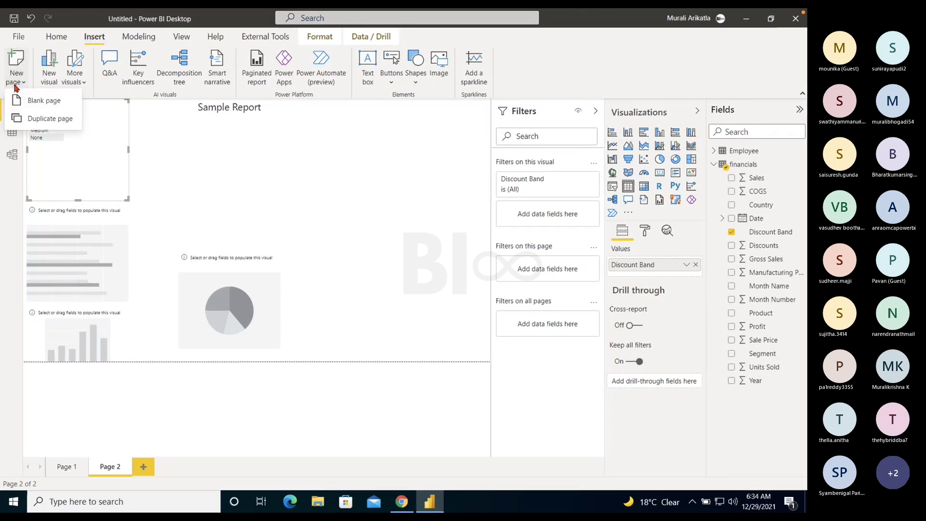
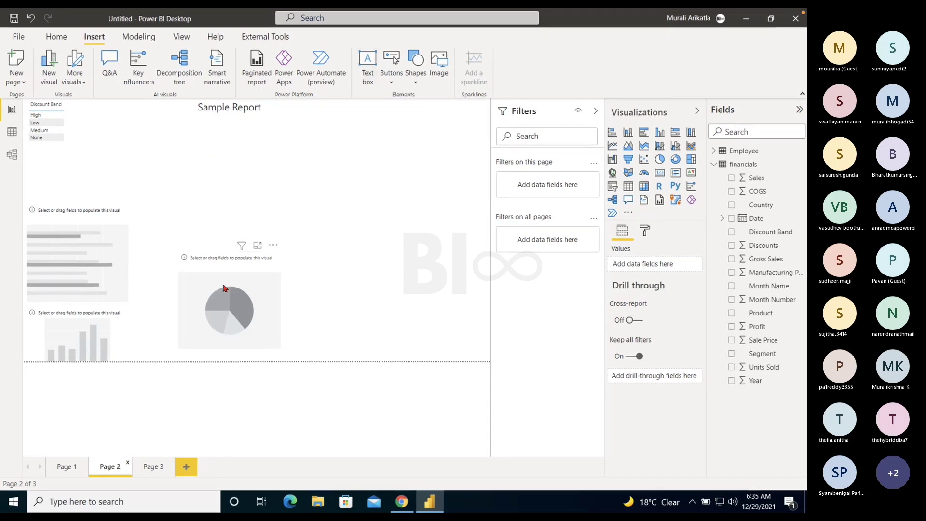
Step: Set the grid text size of the Discount Band table on Page 2 to 15 pt
{"action": "left_click", "coordinate": [87, 133]}
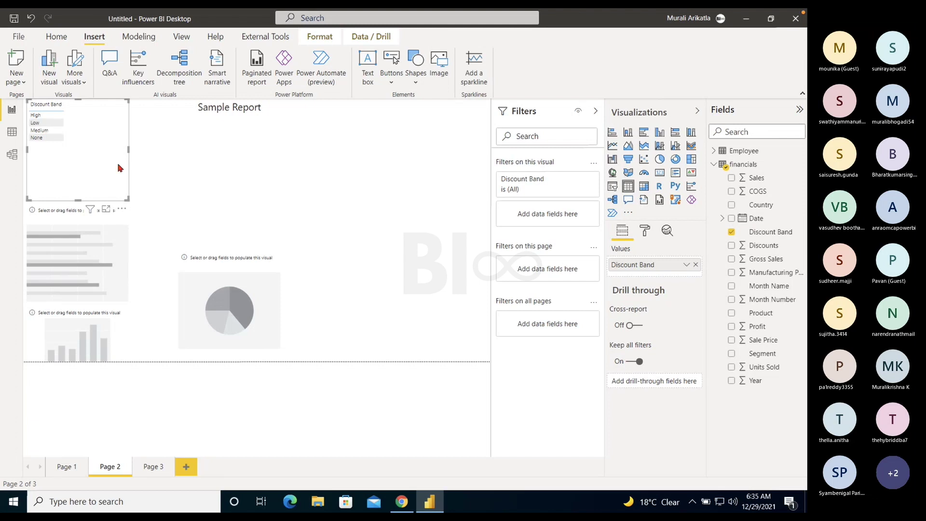
{"action": "left_click", "coordinate": [645, 231]}
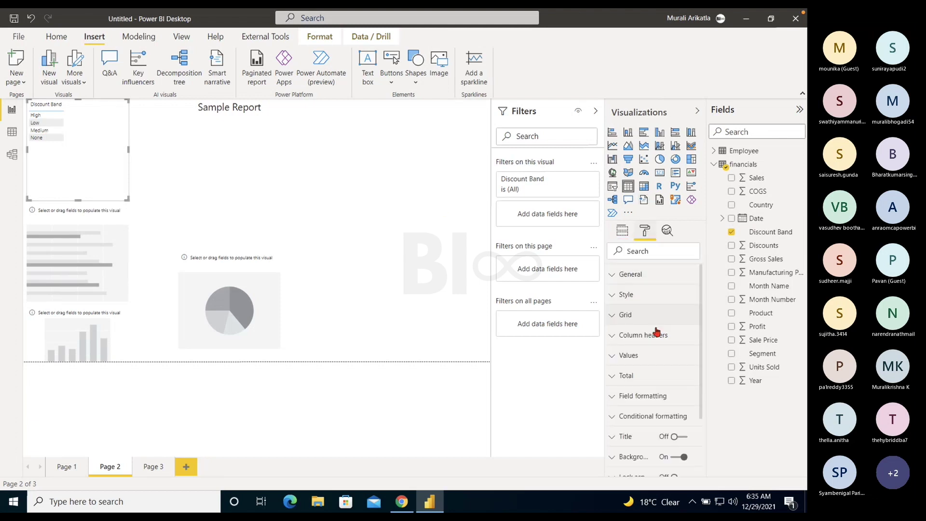
{"action": "scroll", "coordinate": [653, 417], "scroll_direction": "down", "scroll_amount": 5}
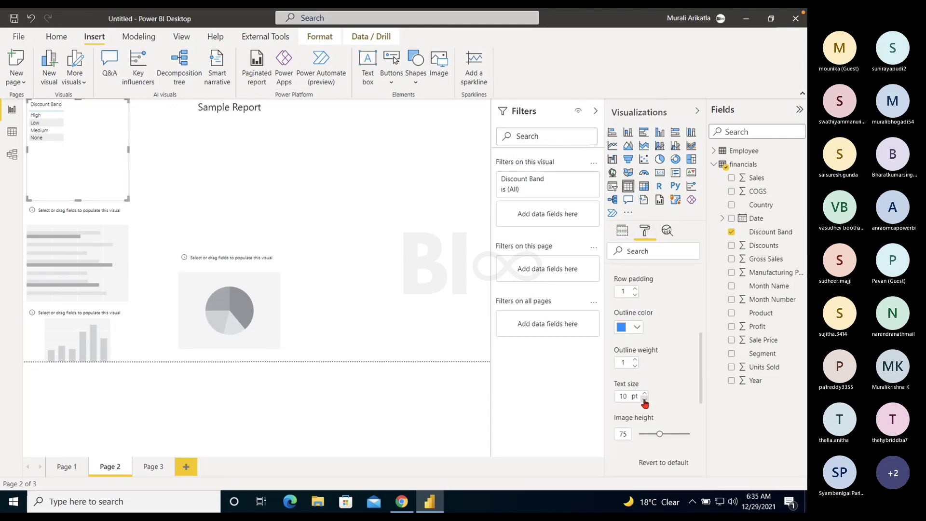
{"action": "left_click", "coordinate": [644, 394]}
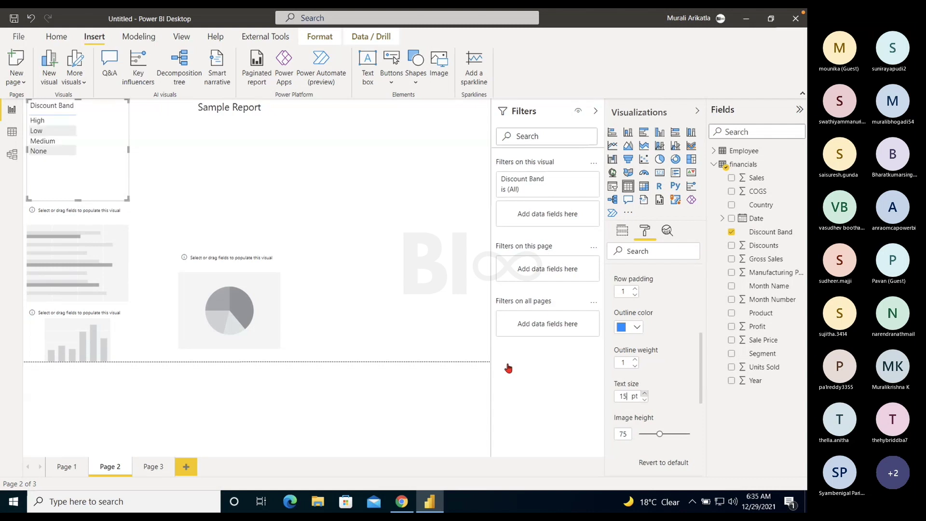
{"action": "left_click", "coordinate": [242, 223]}
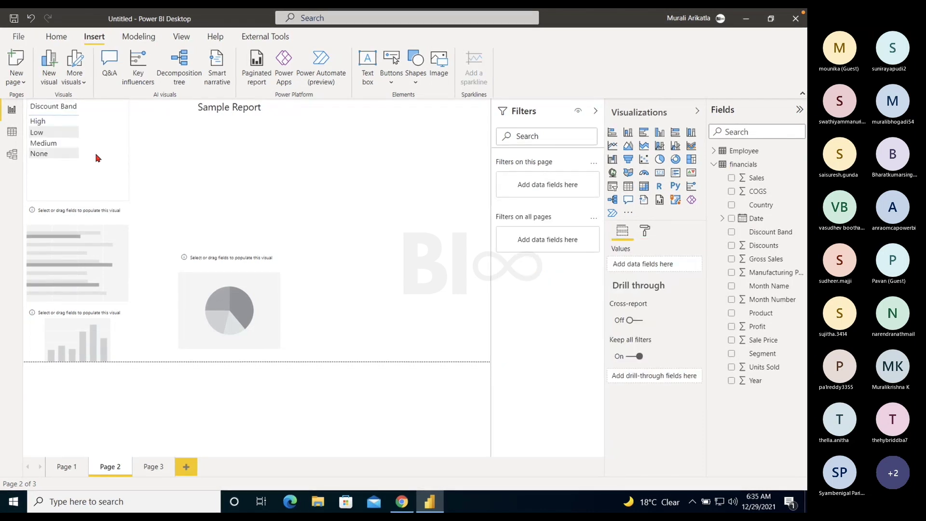
Step: Add an empty table visual to Page 3 and remove it again
{"action": "left_click", "coordinate": [160, 466]}
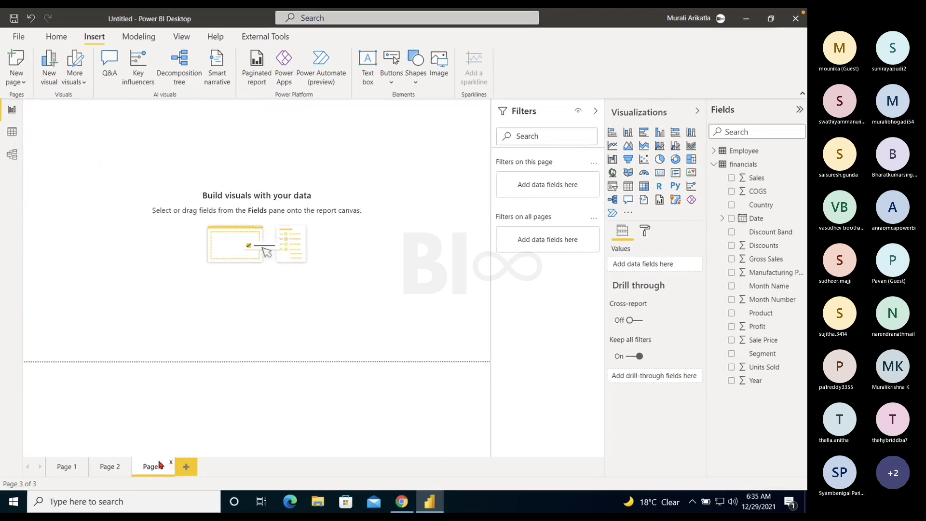
{"action": "left_click", "coordinate": [628, 188]}
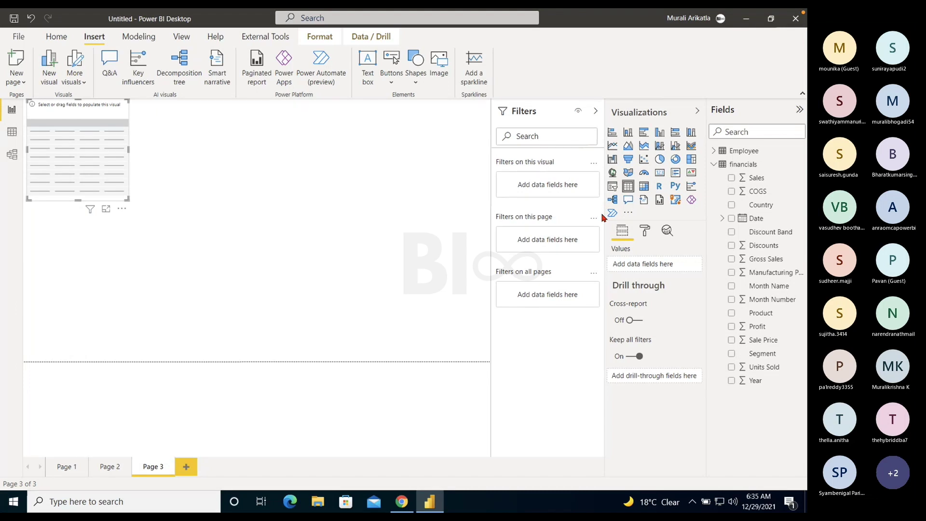
{"action": "left_click", "coordinate": [122, 208]}
{"action": "left_click", "coordinate": [149, 222]}
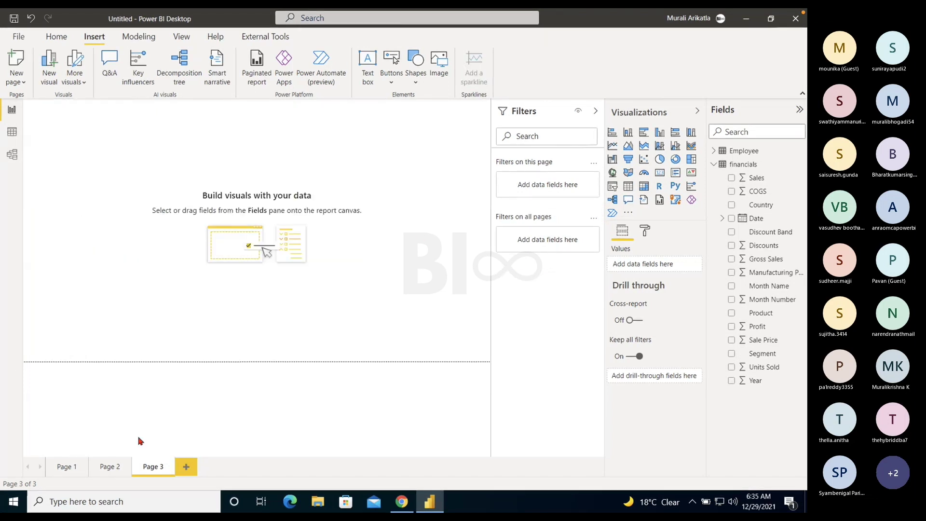
Step: Duplicate Page 2 with all its visuals as a new report page
{"action": "left_click", "coordinate": [109, 473]}
{"action": "right_click", "coordinate": [109, 475]}
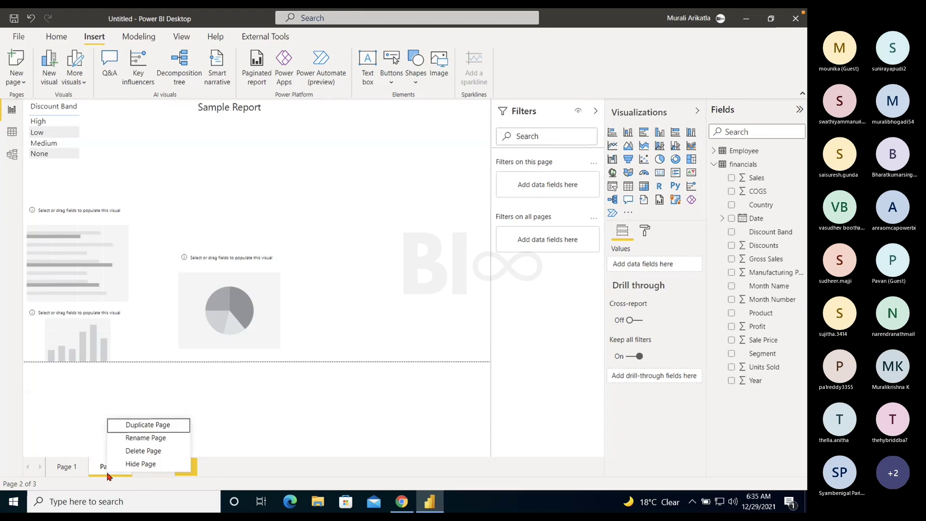
{"action": "key", "text": "Escape"}
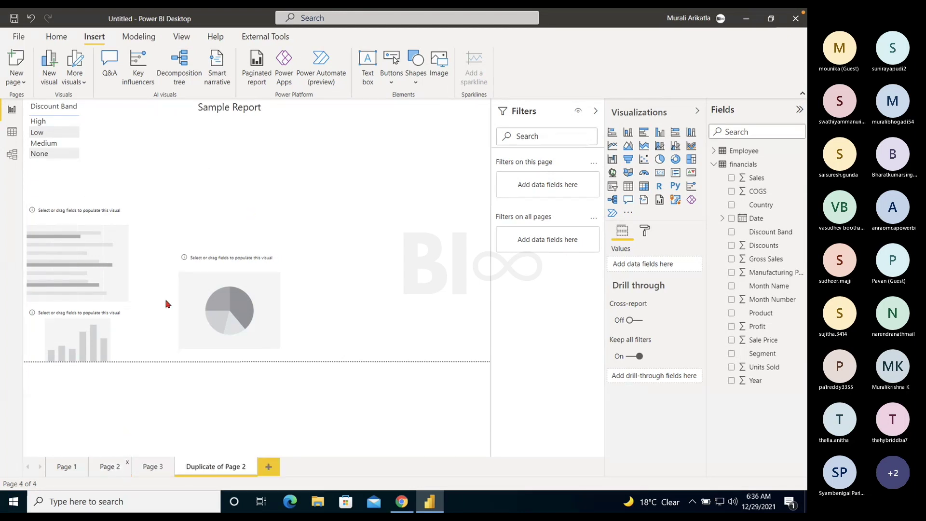
{"action": "left_click", "coordinate": [95, 139]}
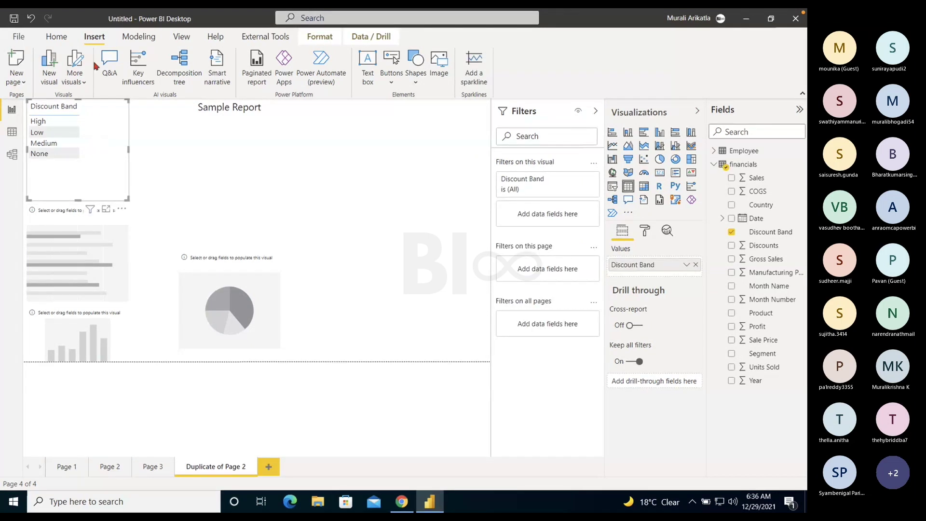
{"action": "left_click", "coordinate": [19, 85]}
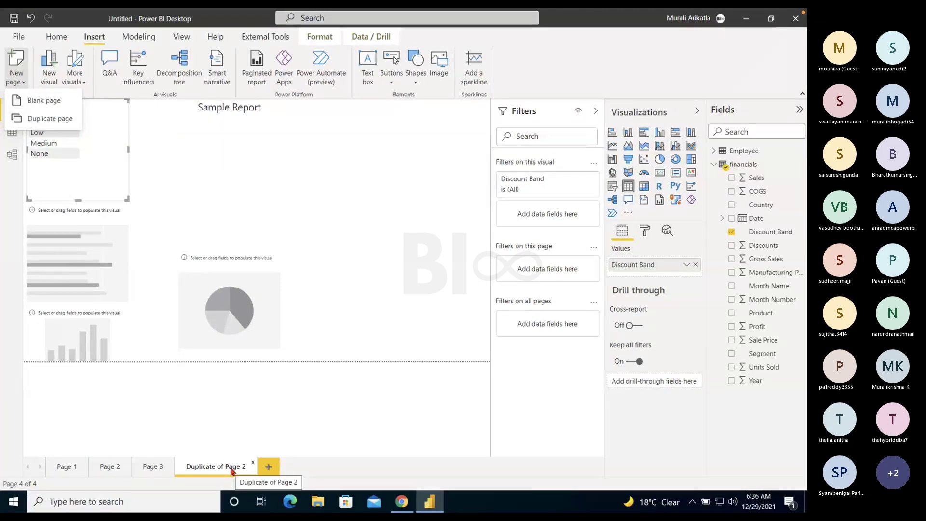
{"action": "left_click", "coordinate": [233, 225]}
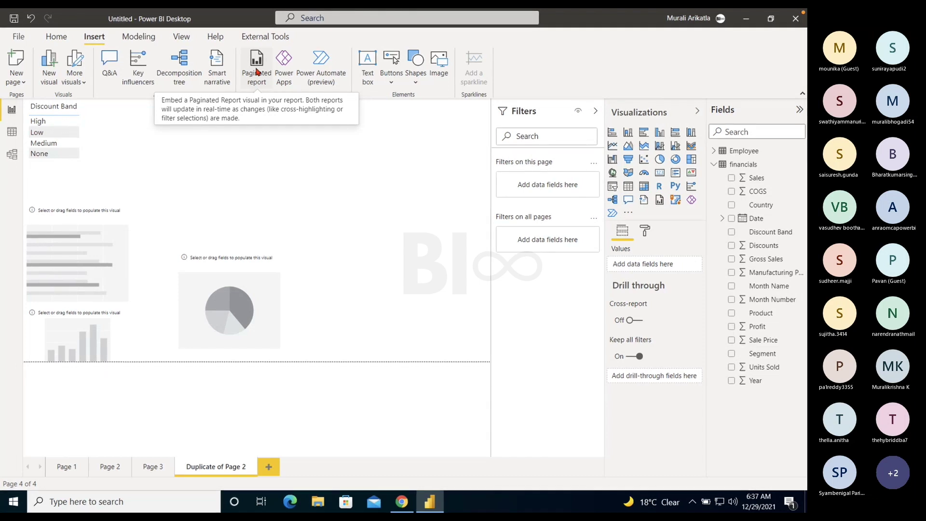
Step: Search the computer's installed apps for "report" and dismiss the search
{"action": "left_click", "coordinate": [17, 501]}
{"action": "type", "text": "report"}
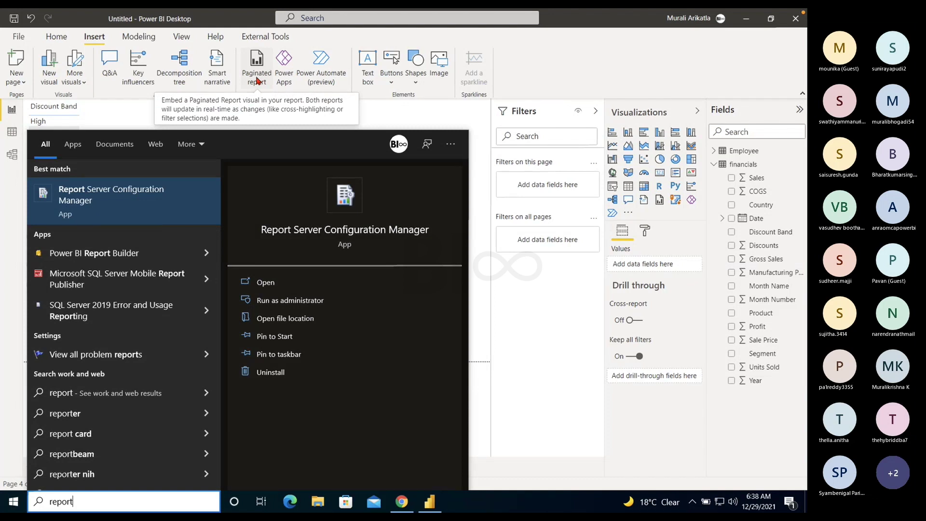
{"action": "key", "text": "Escape"}
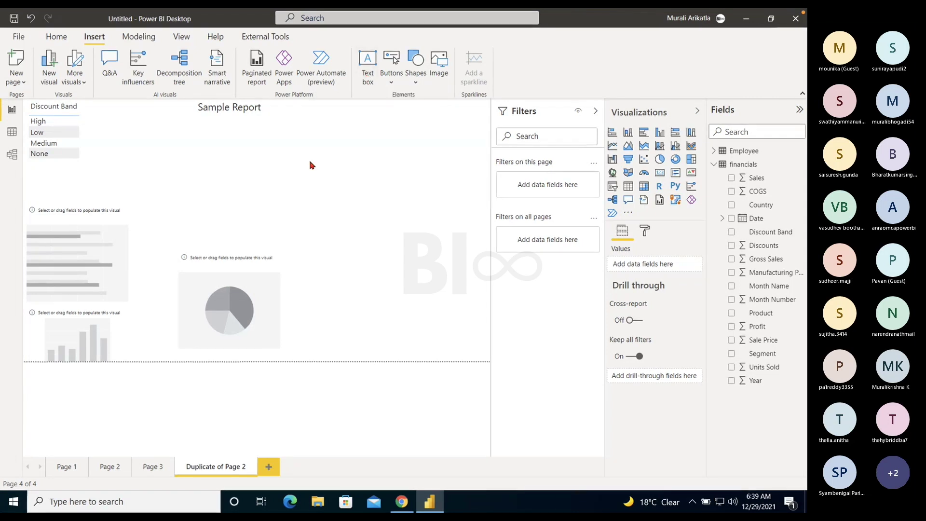
Step: Insert a left arrow button on the duplicated page and move it to the empty area near the page's right edge
{"action": "left_click", "coordinate": [261, 106]}
{"action": "left_click", "coordinate": [395, 76]}
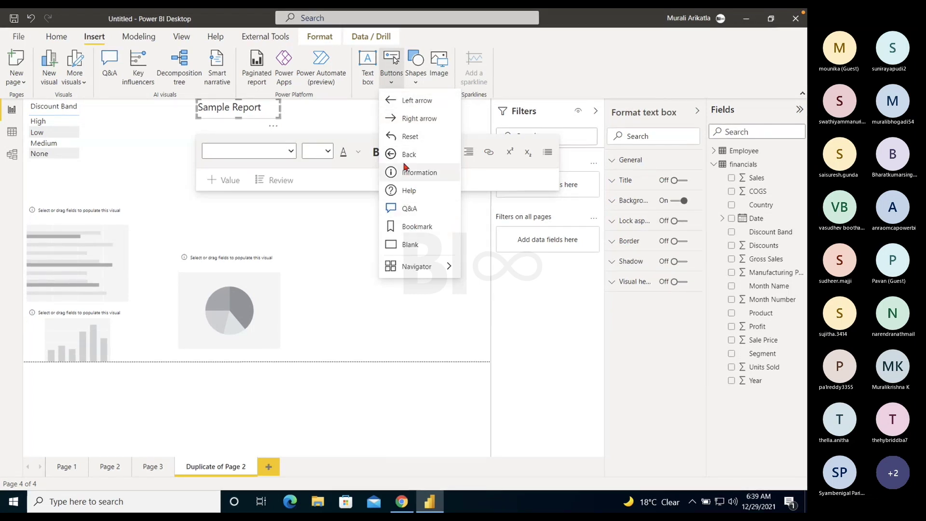
{"action": "mouse_move", "coordinate": [418, 266]}
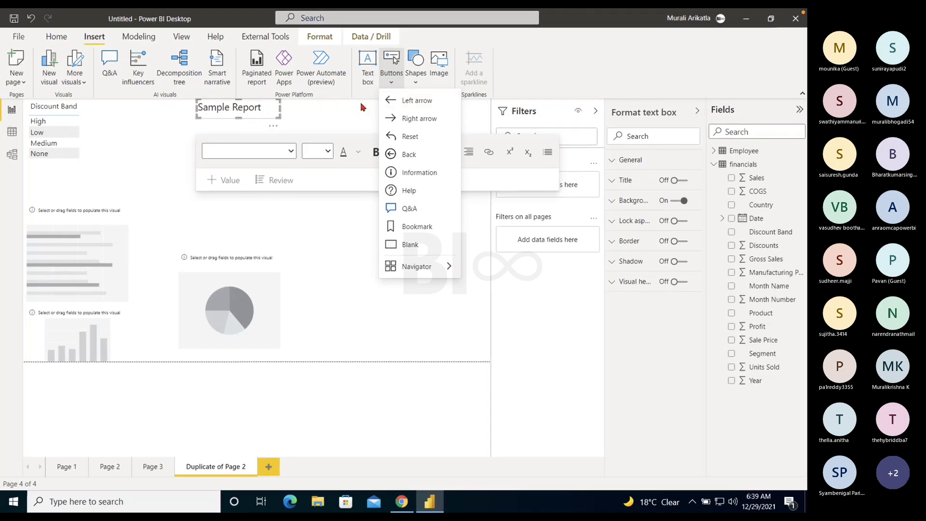
{"action": "left_click", "coordinate": [389, 85]}
{"action": "left_click", "coordinate": [388, 87]}
{"action": "left_click", "coordinate": [395, 98]}
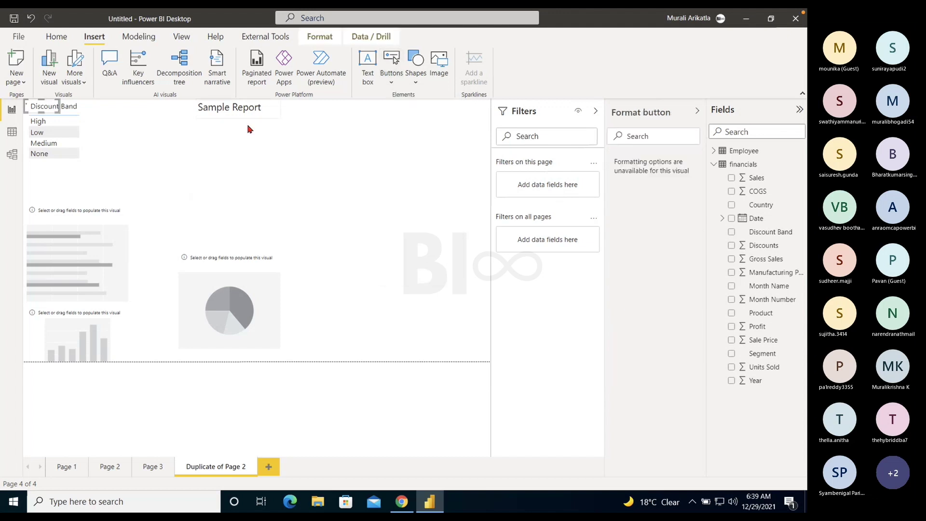
{"action": "left_click_drag", "start_coordinate": [50, 116], "coordinate": [460, 184]}
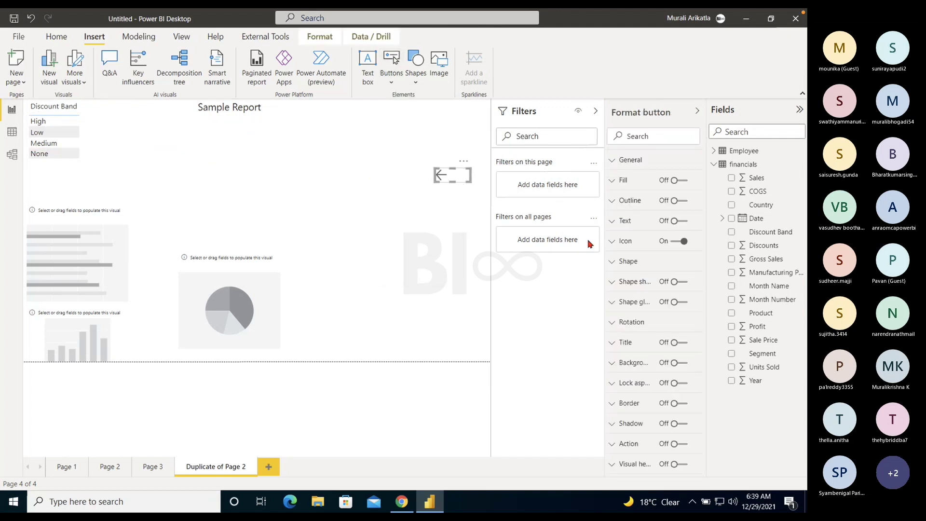
Step: Turn on the arrow button's action and look through the available action types, keeping Back
{"action": "left_click", "coordinate": [680, 443]}
{"action": "left_click", "coordinate": [626, 450]}
{"action": "scroll", "coordinate": [636, 386], "scroll_direction": "down", "scroll_amount": 3}
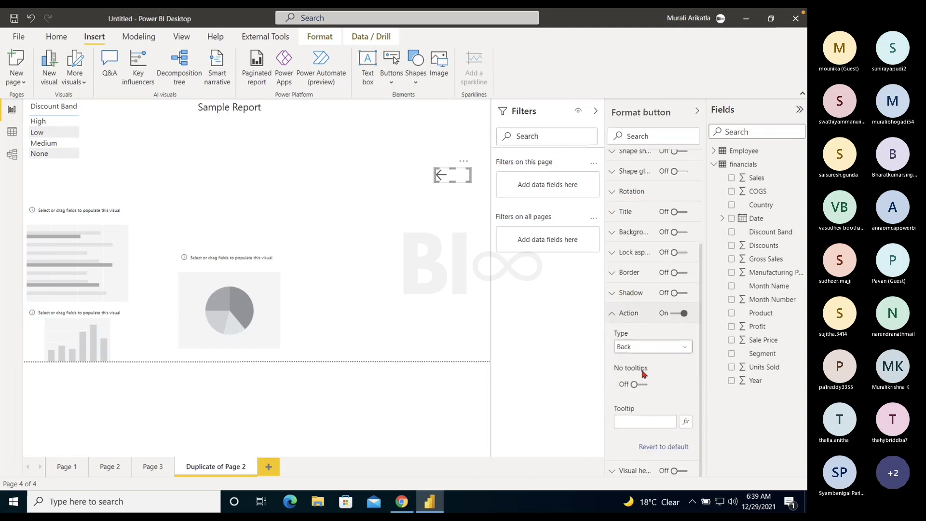
{"action": "left_click", "coordinate": [643, 352]}
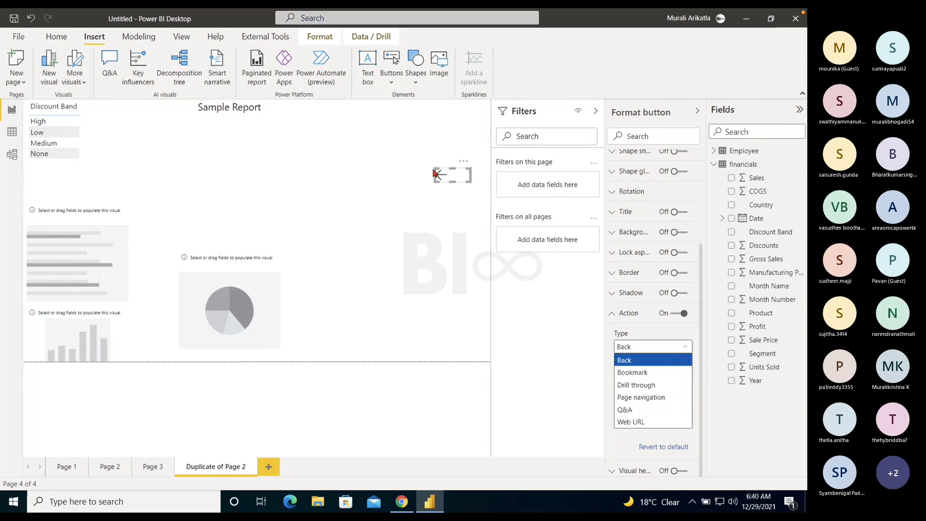
{"action": "left_click", "coordinate": [408, 160]}
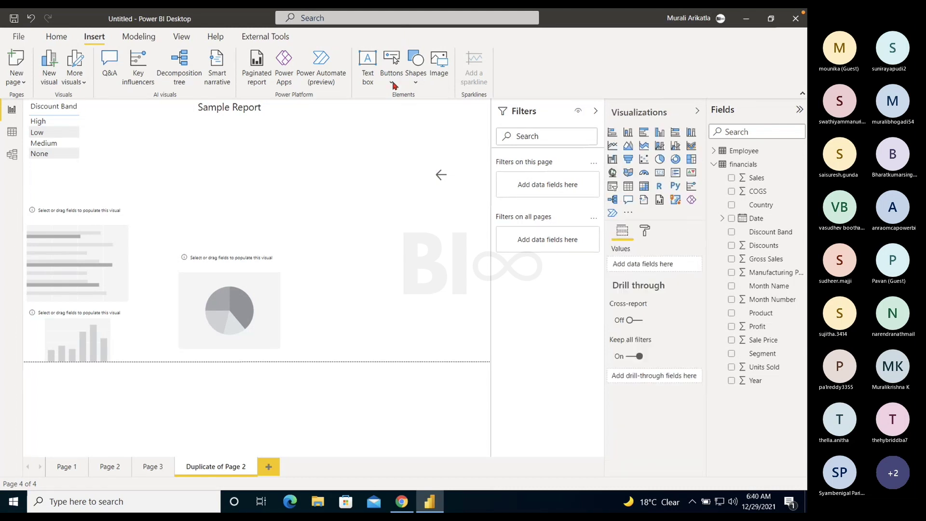
{"action": "left_click", "coordinate": [416, 70]}
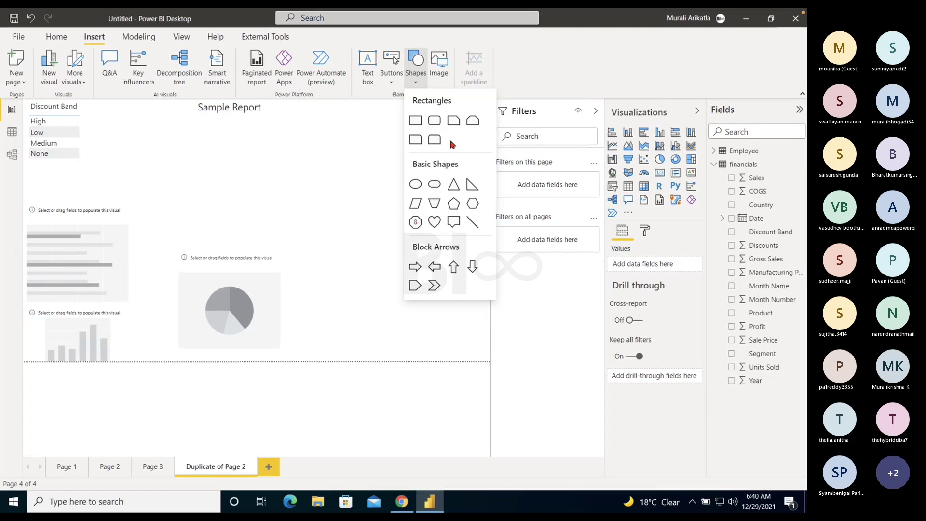
{"action": "left_click", "coordinate": [392, 146]}
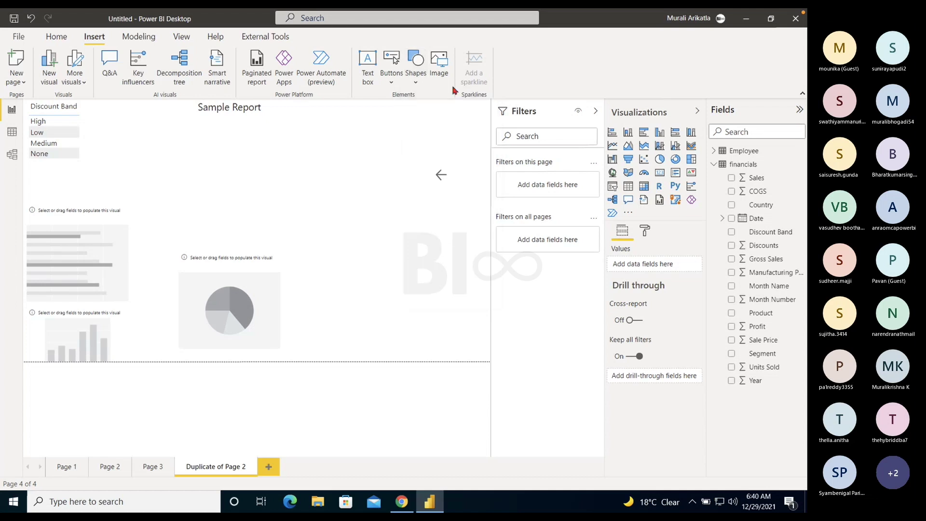
Step: Insert the BI∞ Logo Small image from the Downloads folder into the page
{"action": "left_click", "coordinate": [441, 66]}
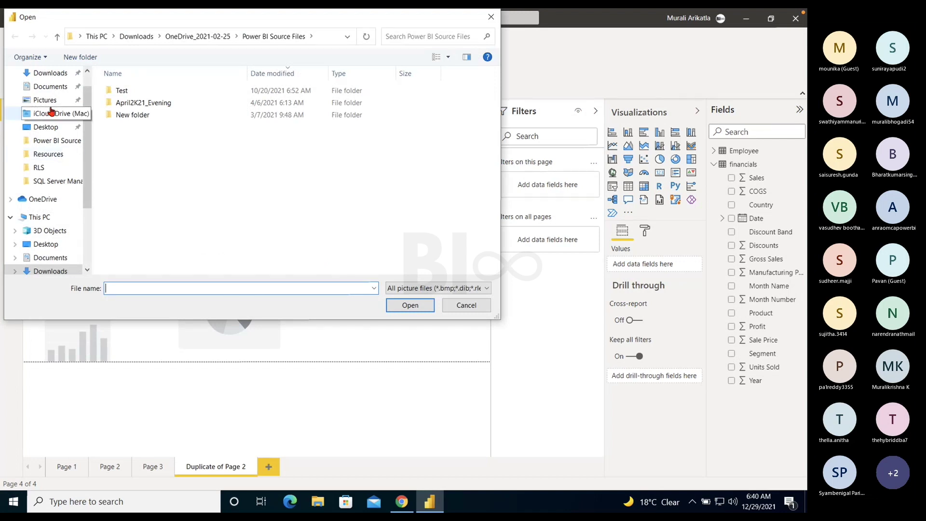
{"action": "left_click", "coordinate": [46, 73]}
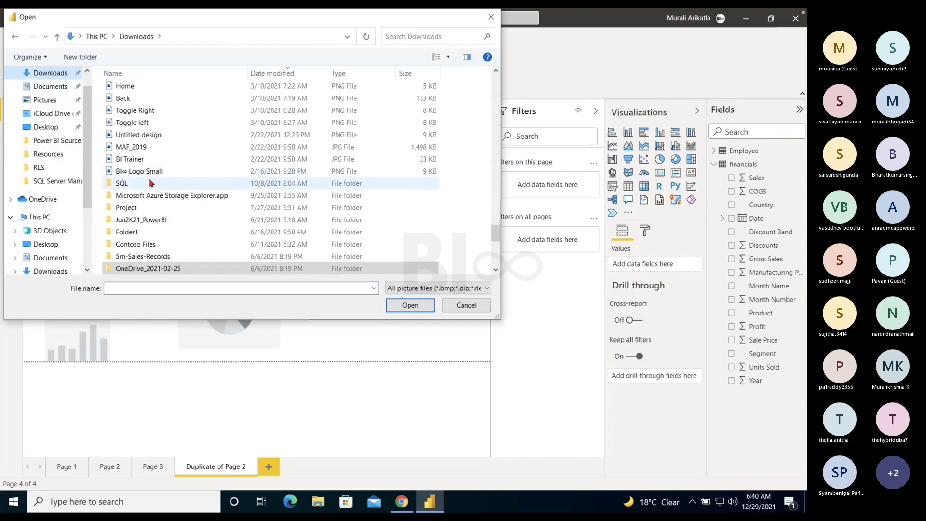
{"action": "double_click", "coordinate": [143, 172]}
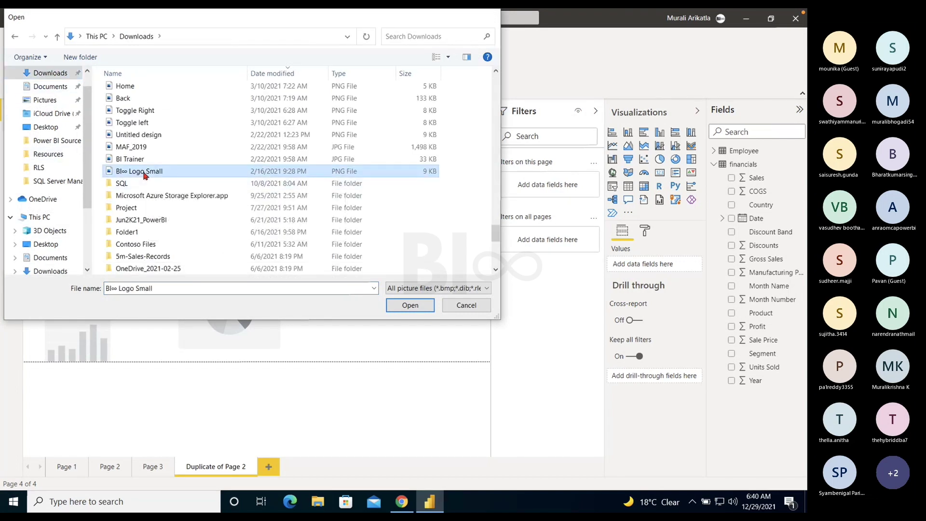
Step: Move the logo image to the page's upper-right corner and shrink it to a small header logo
{"action": "left_click_drag", "start_coordinate": [340, 274], "coordinate": [457, 159]}
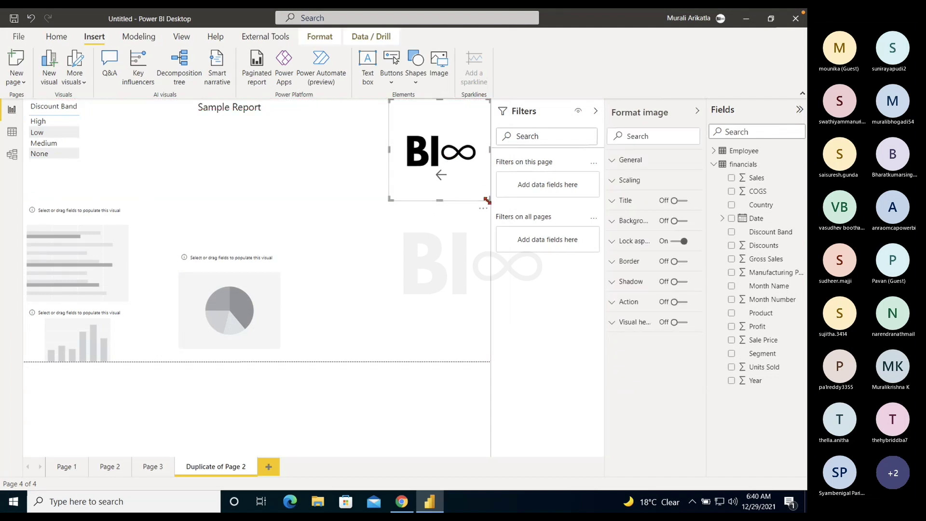
{"action": "left_click_drag", "start_coordinate": [487, 200], "coordinate": [437, 156]}
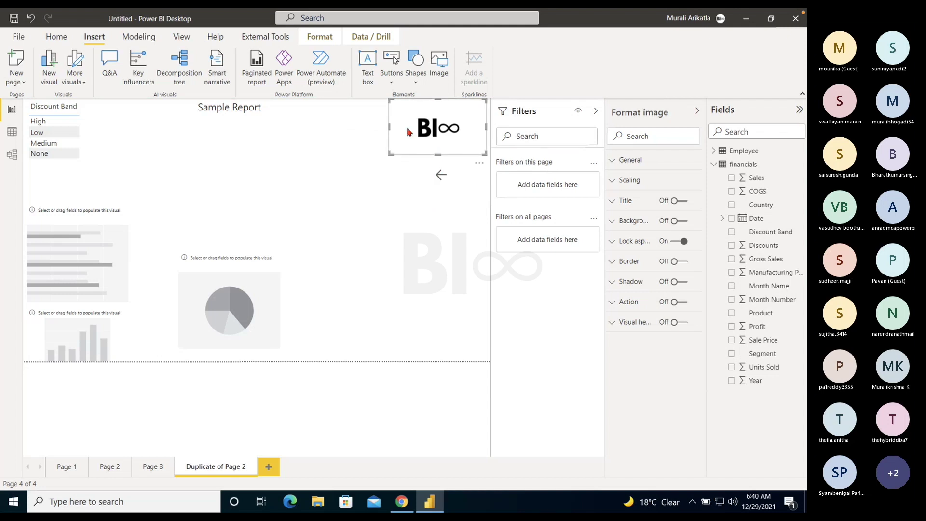
{"action": "left_click_drag", "start_coordinate": [392, 129], "coordinate": [450, 119]}
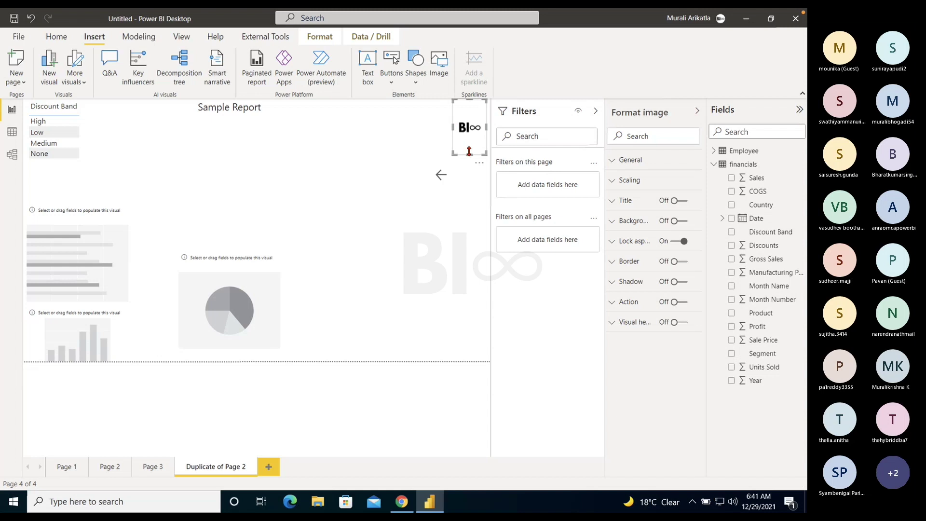
{"action": "left_click_drag", "start_coordinate": [470, 151], "coordinate": [472, 123]}
{"action": "left_click", "coordinate": [438, 125]}
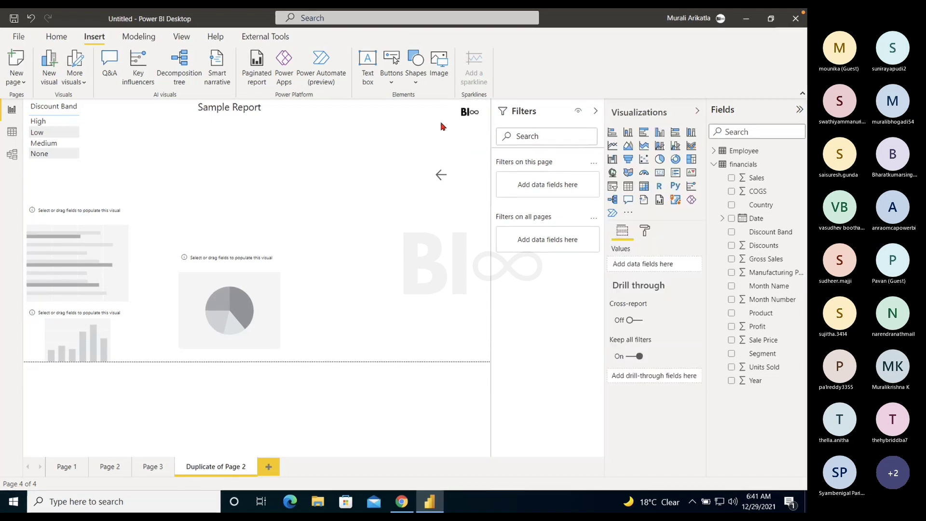
{"action": "left_click", "coordinate": [471, 120]}
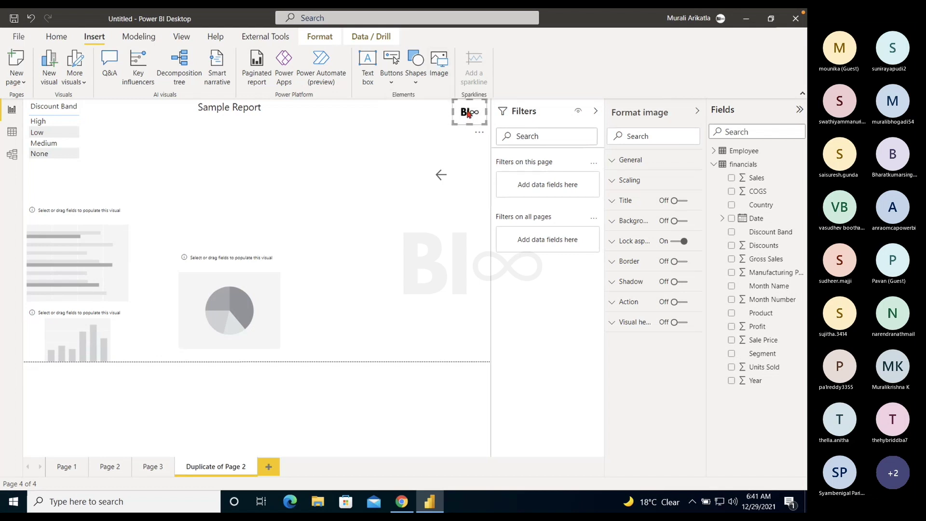
{"action": "left_click", "coordinate": [401, 145]}
{"action": "left_click", "coordinate": [439, 66]}
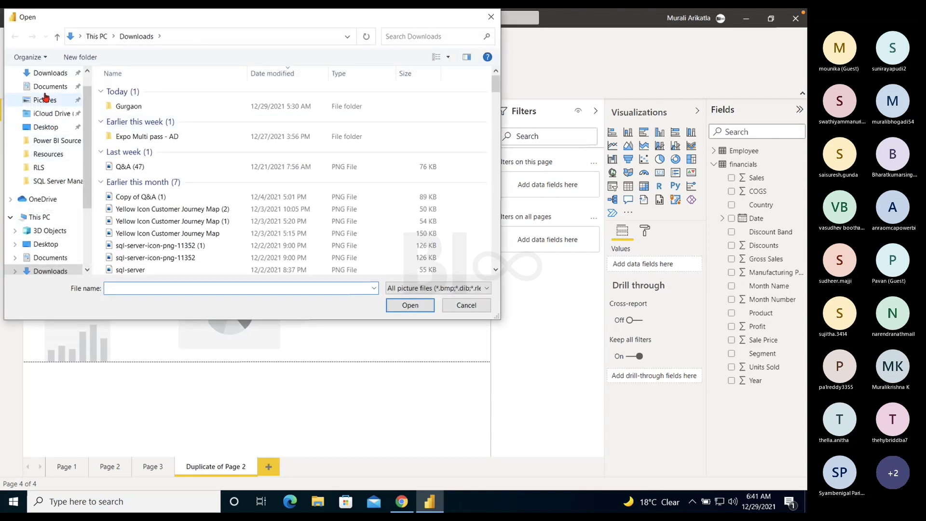
{"action": "left_click", "coordinate": [43, 76]}
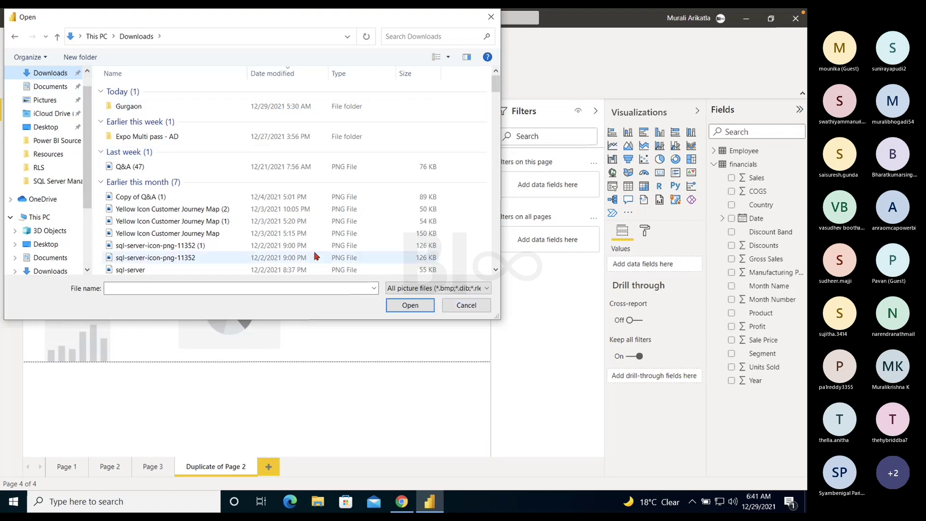
{"action": "scroll", "coordinate": [208, 217], "scroll_direction": "down", "scroll_amount": 1}
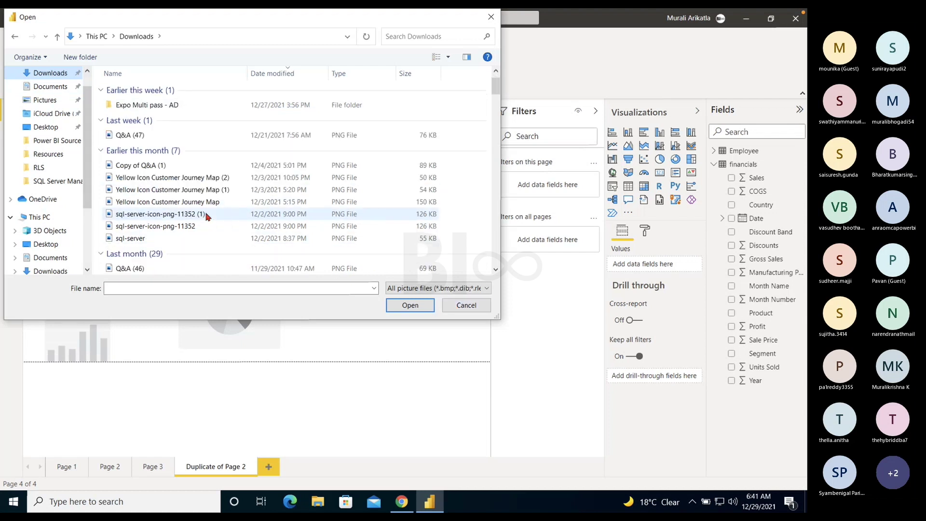
{"action": "scroll", "coordinate": [200, 217], "scroll_direction": "down", "scroll_amount": 4}
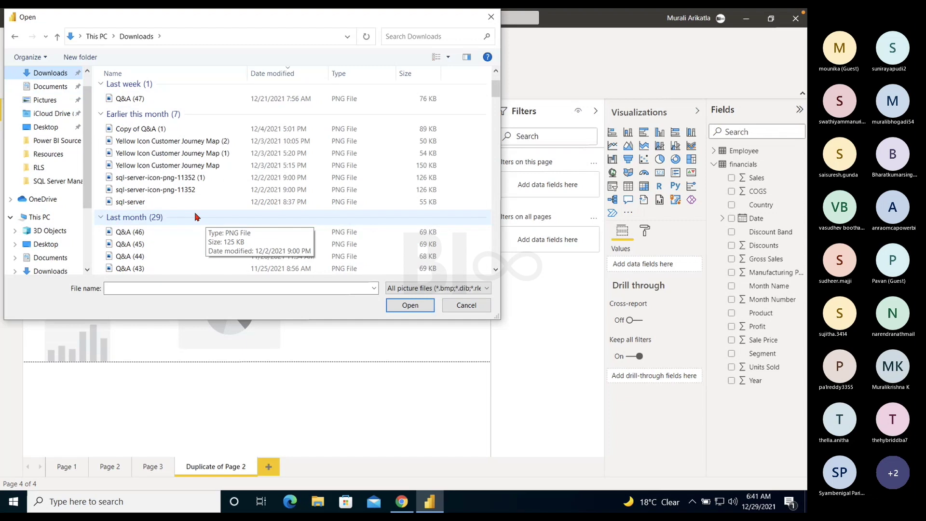
{"action": "scroll", "coordinate": [192, 215], "scroll_direction": "up", "scroll_amount": 5}
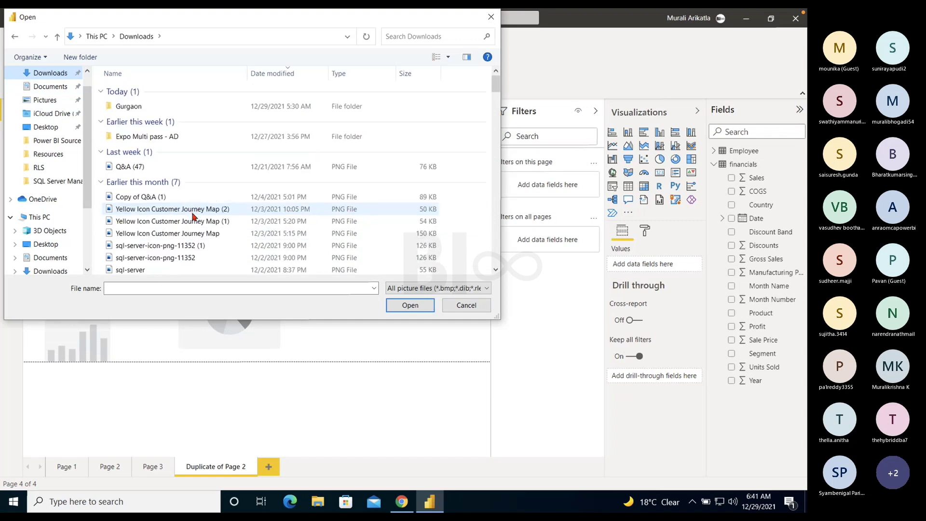
{"action": "left_click", "coordinate": [455, 306]}
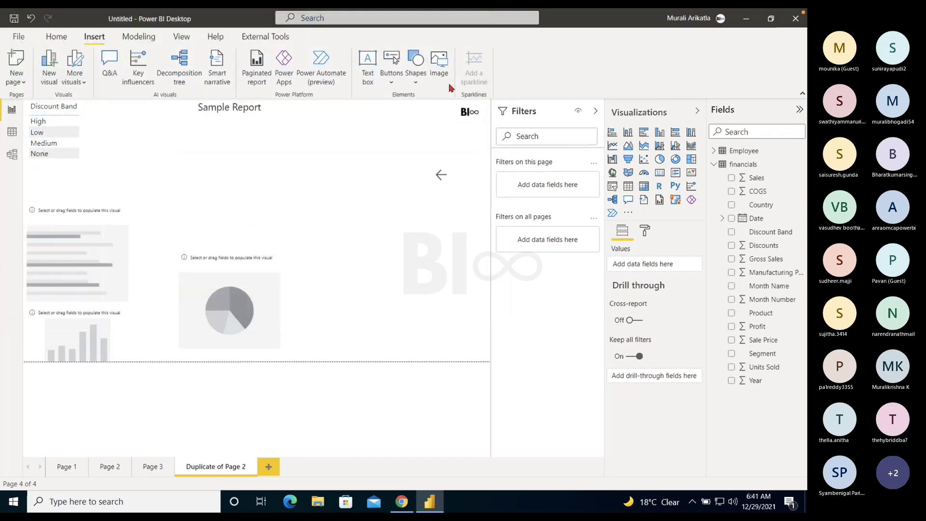
Step: Insert the Home image from the Downloads folder into the duplicated page
{"action": "left_click", "coordinate": [435, 68]}
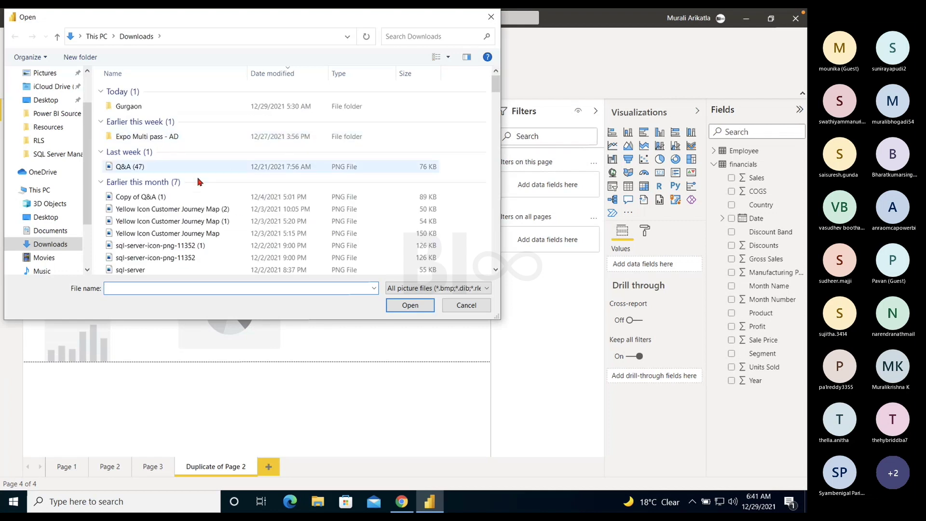
{"action": "scroll", "coordinate": [194, 197], "scroll_direction": "down", "scroll_amount": 3}
{"action": "scroll", "coordinate": [194, 197], "scroll_direction": "down", "scroll_amount": 10}
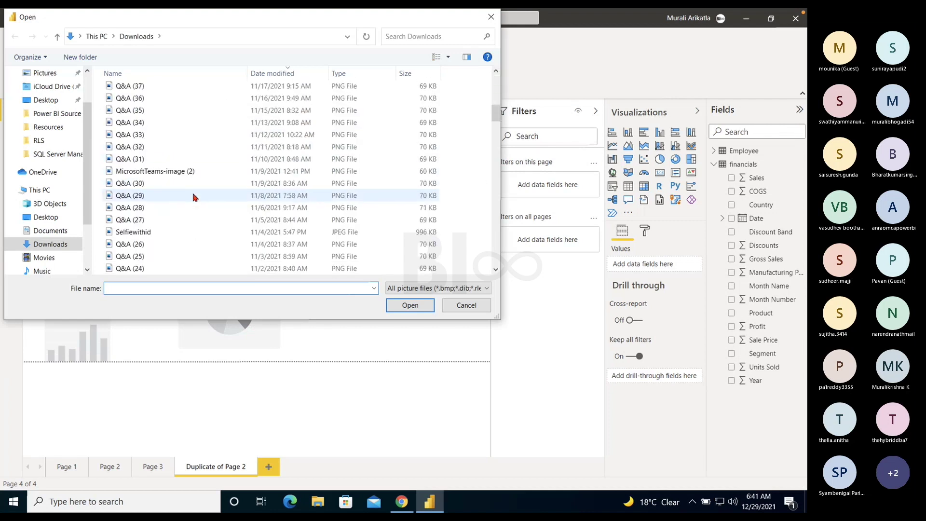
{"action": "scroll", "coordinate": [194, 197], "scroll_direction": "down", "scroll_amount": 8}
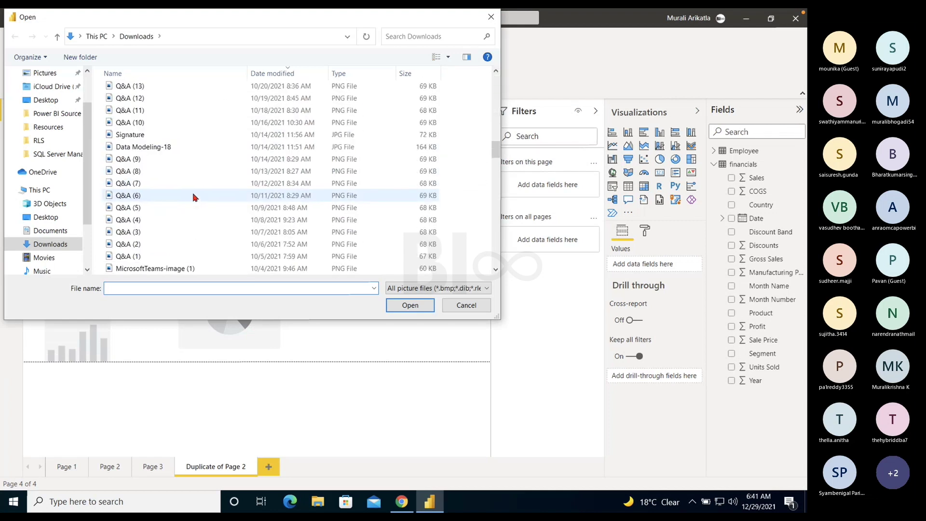
{"action": "scroll", "coordinate": [194, 198], "scroll_direction": "down", "scroll_amount": 10}
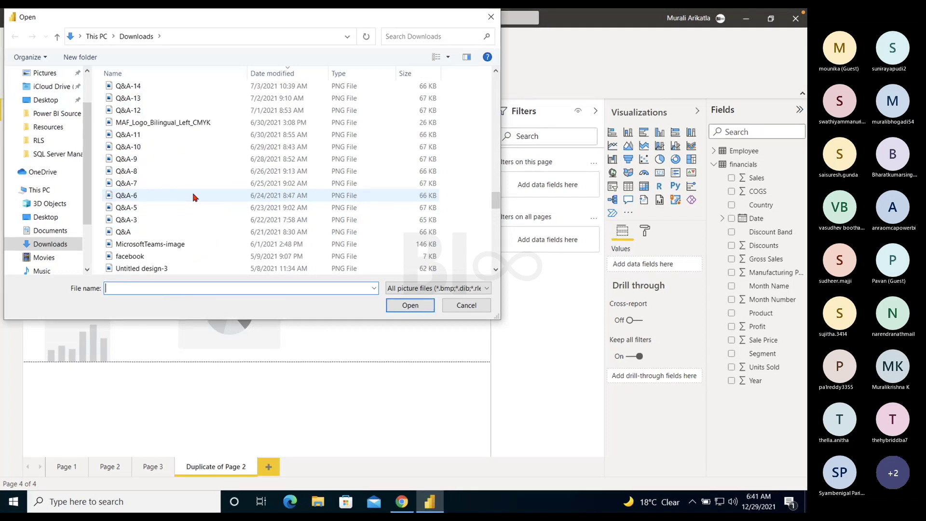
{"action": "scroll", "coordinate": [194, 197], "scroll_direction": "down", "scroll_amount": 10}
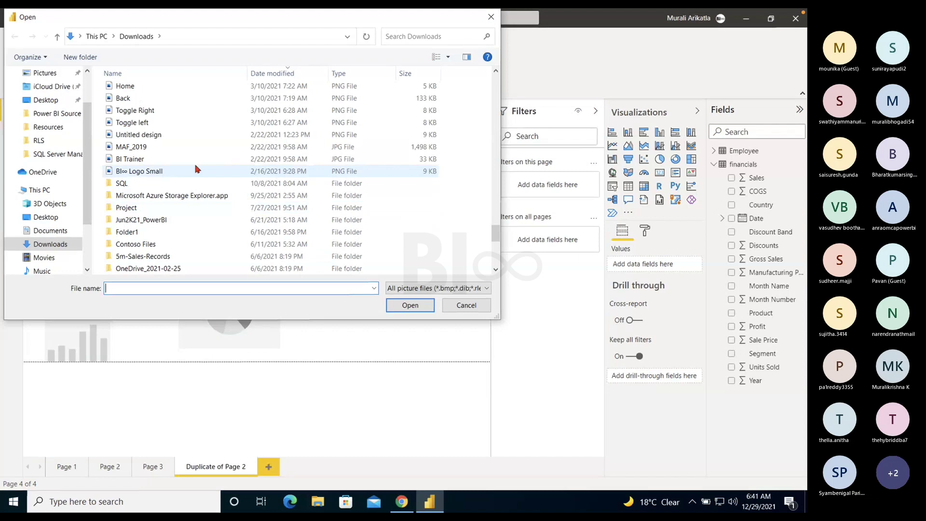
{"action": "scroll", "coordinate": [156, 181], "scroll_direction": "up", "scroll_amount": 1}
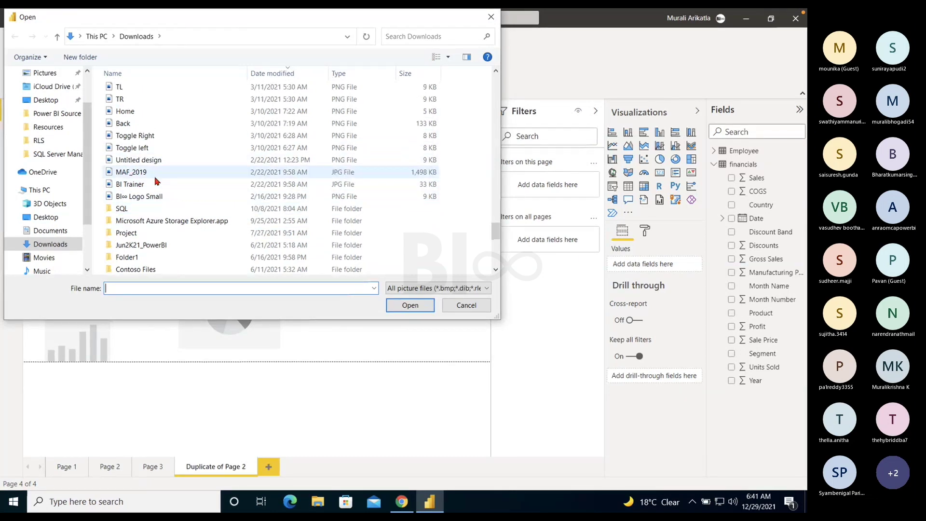
{"action": "double_click", "coordinate": [126, 114]}
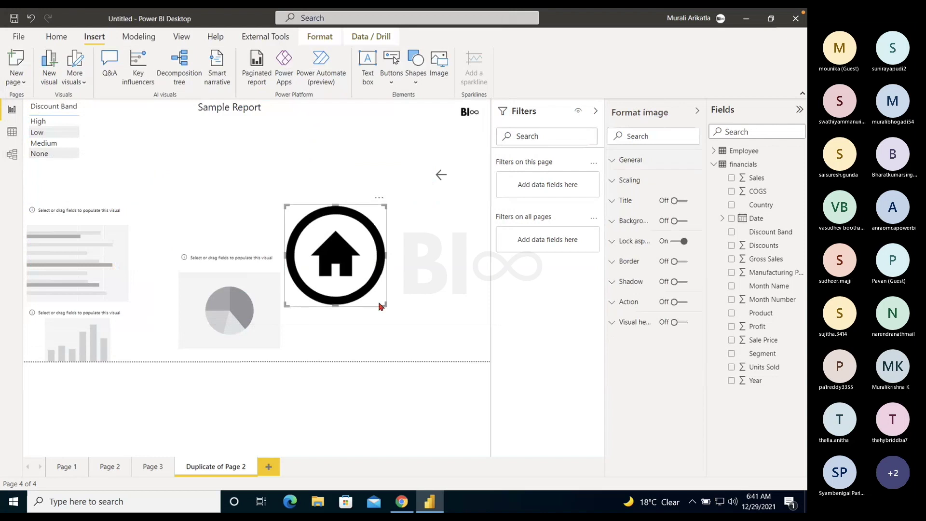
Step: Shrink the home image on the duplicated page to about half its size, keeping its proportions
{"action": "left_click_drag", "start_coordinate": [384, 304], "coordinate": [336, 244]}
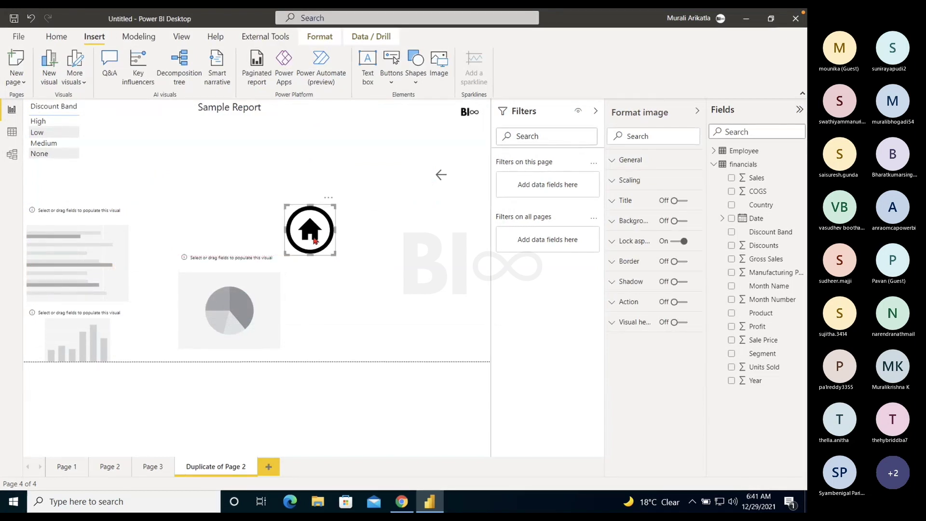
{"action": "left_click", "coordinate": [341, 178]}
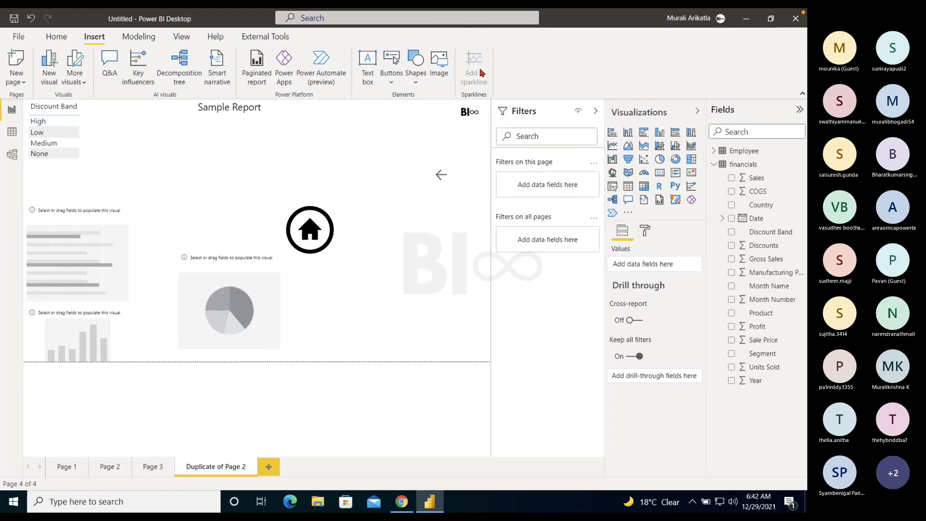
Step: Review the modeling commands, the page display options and the available page view scaling choices without changing the view
{"action": "left_click", "coordinate": [142, 38]}
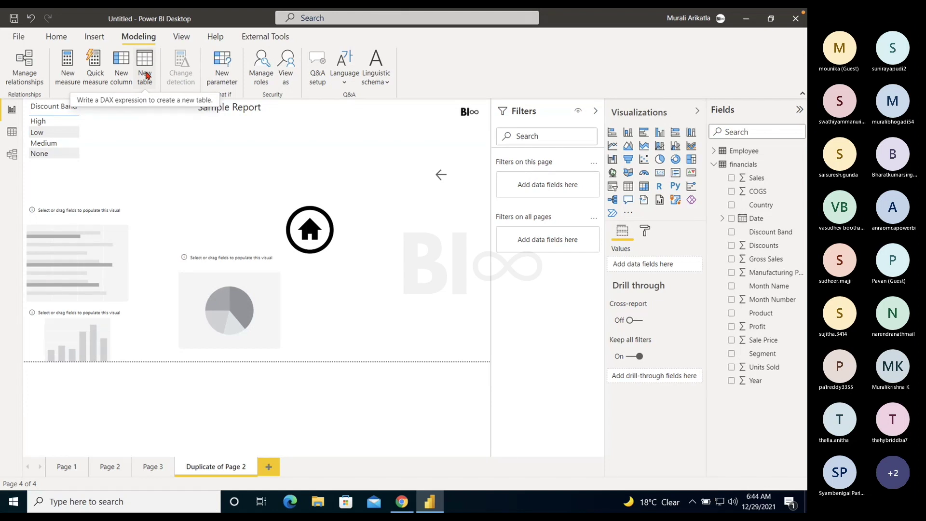
{"action": "left_click", "coordinate": [182, 36]}
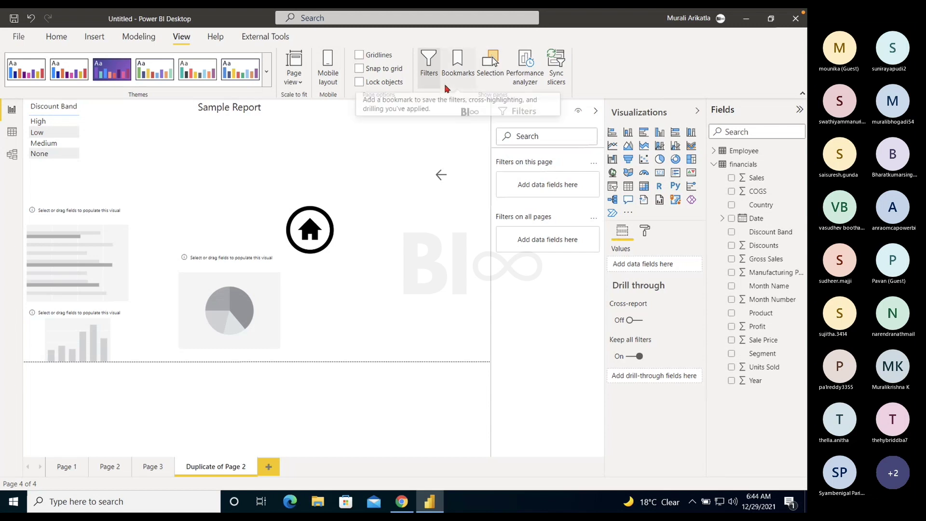
{"action": "left_click", "coordinate": [370, 56]}
{"action": "left_click", "coordinate": [369, 85]}
{"action": "left_click", "coordinate": [299, 83]}
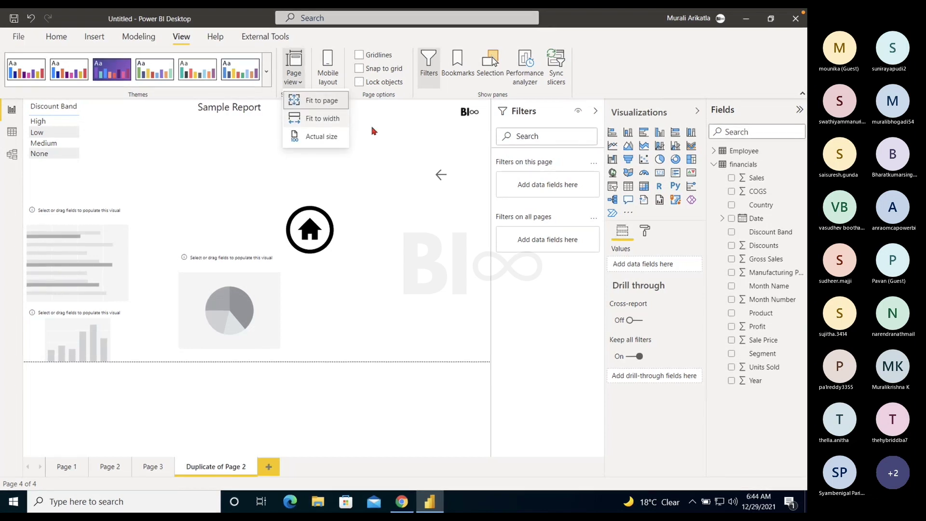
{"action": "left_click", "coordinate": [391, 148]}
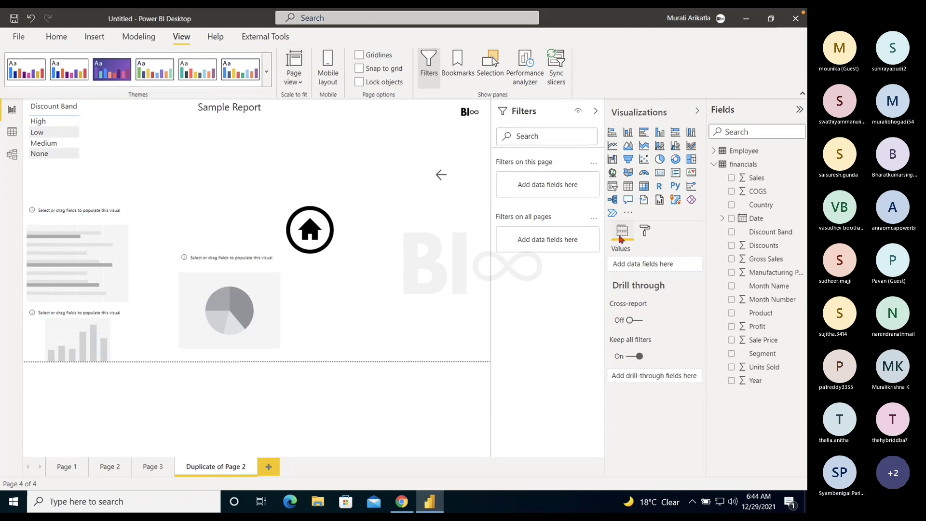
Step: Compare the formatting options offered for the whole page with those offered for the Discount Band table
{"action": "left_click", "coordinate": [645, 232]}
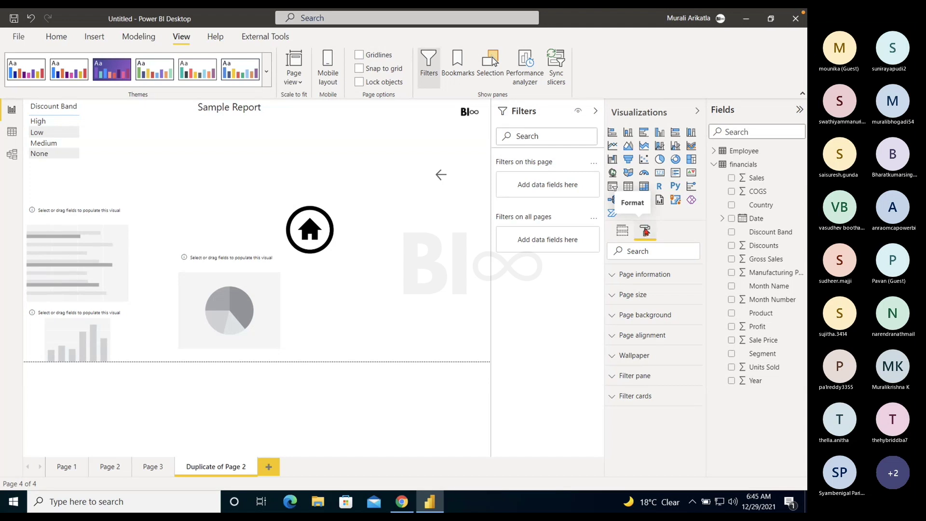
{"action": "left_click", "coordinate": [91, 159]}
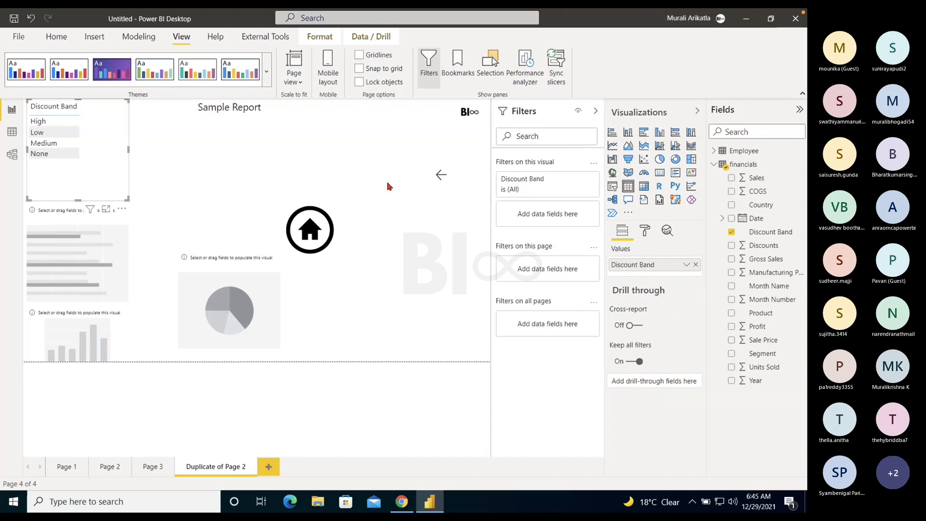
{"action": "left_click", "coordinate": [646, 232]}
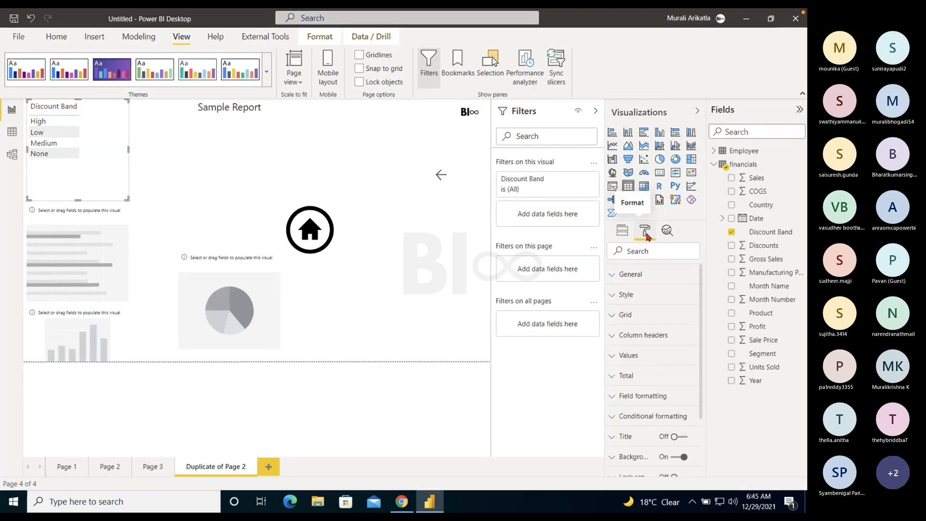
{"action": "left_click", "coordinate": [372, 302]}
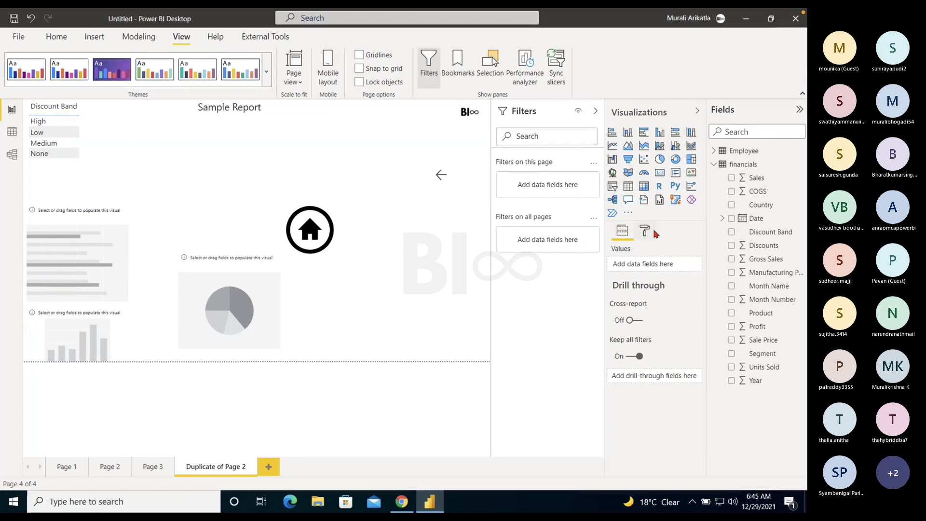
{"action": "left_click", "coordinate": [90, 172]}
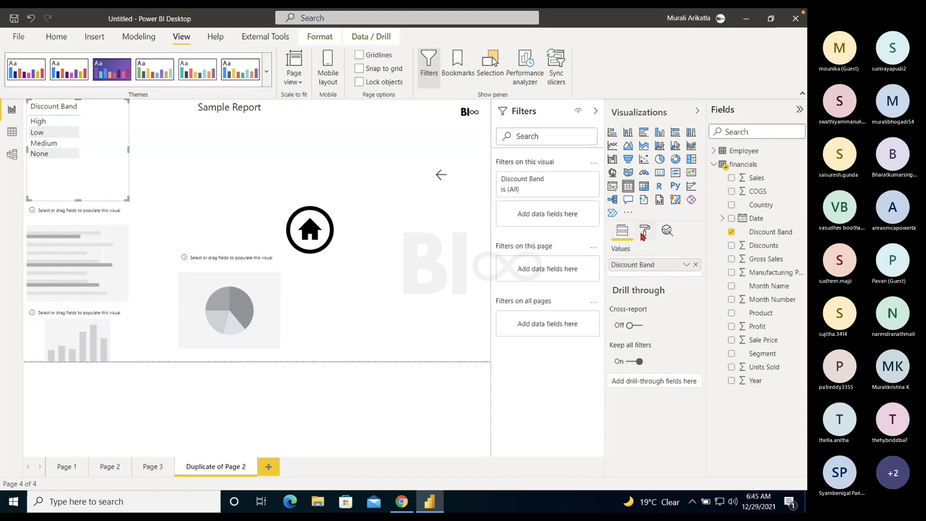
{"action": "left_click", "coordinate": [395, 162]}
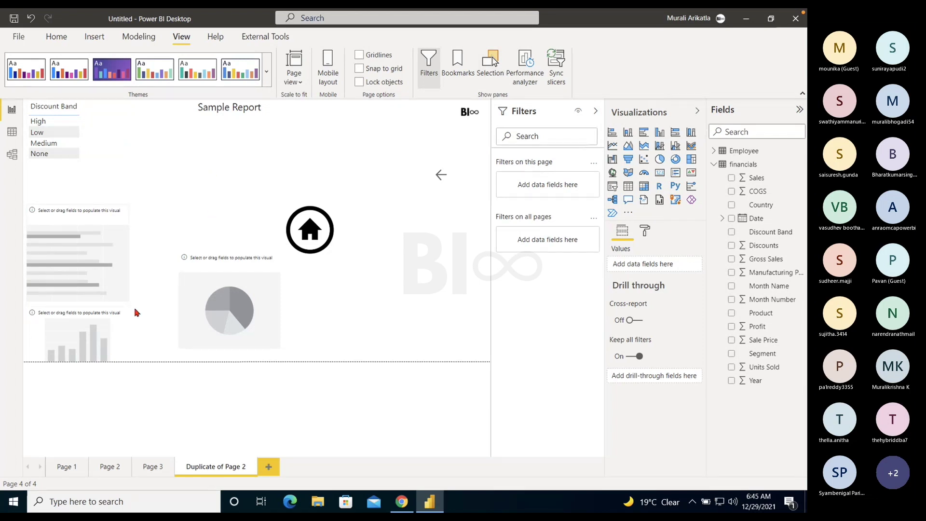
Step: List the page's objects in layer order and highlight the images, button, text box, pie chart and stacked column chart one by one
{"action": "left_click", "coordinate": [493, 72]}
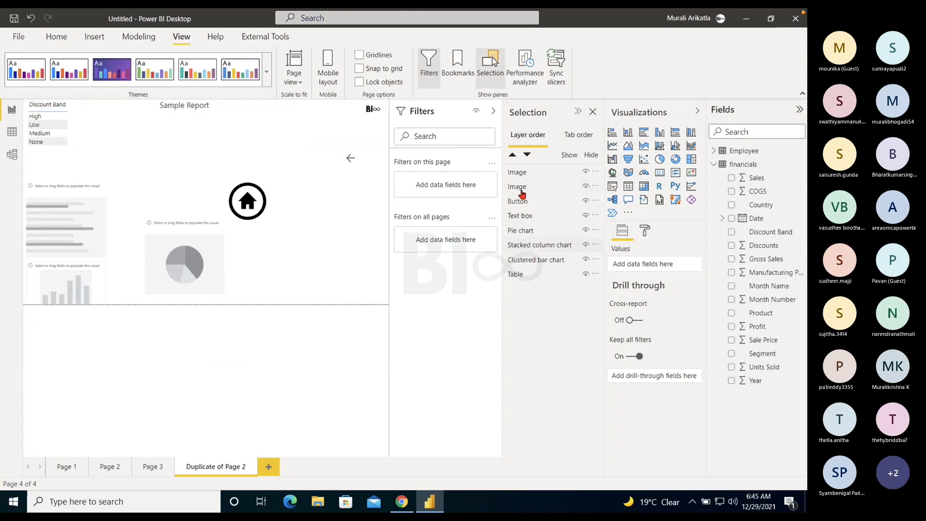
{"action": "left_click", "coordinate": [519, 174]}
{"action": "left_click", "coordinate": [519, 200]}
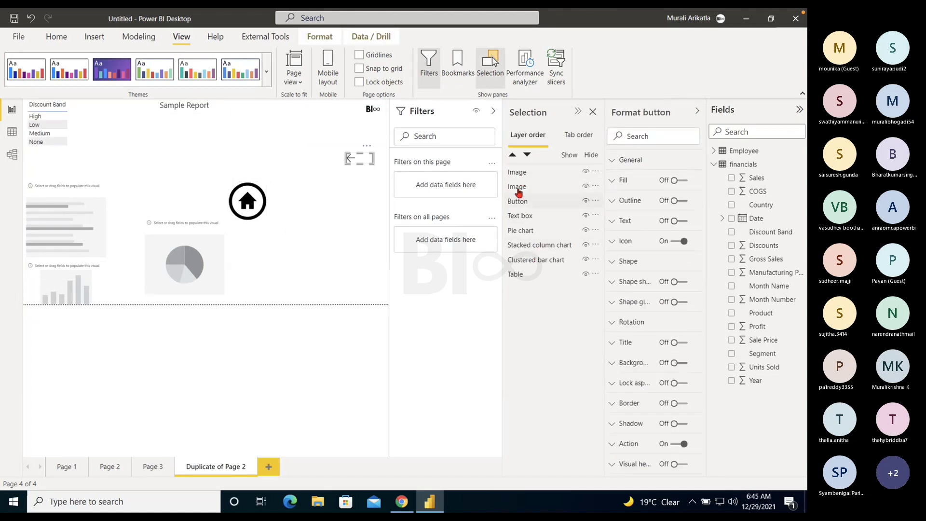
{"action": "left_click", "coordinate": [518, 186]}
{"action": "left_click", "coordinate": [519, 202]}
{"action": "left_click", "coordinate": [521, 215]}
{"action": "left_click", "coordinate": [525, 231]}
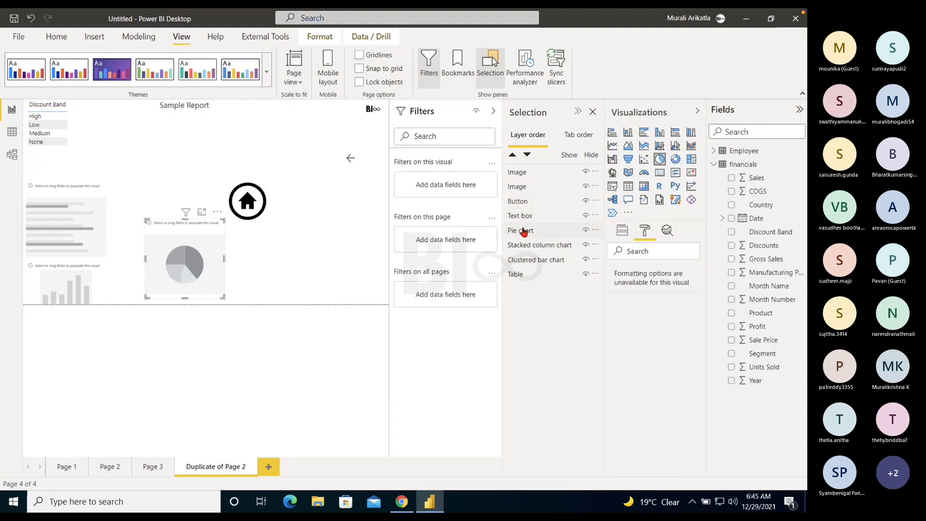
{"action": "left_click", "coordinate": [527, 246]}
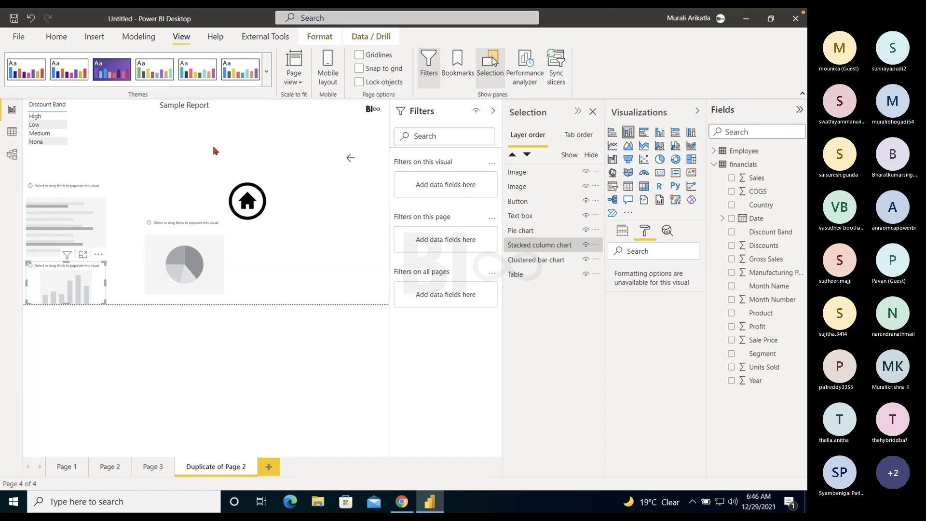
{"action": "left_click", "coordinate": [593, 113]}
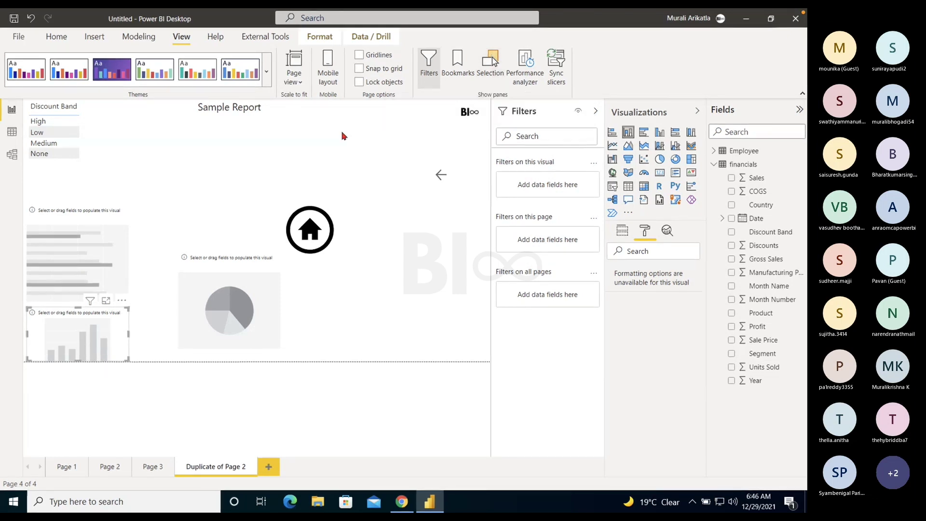
Step: Review the help and community resources and check the installed version in the product information
{"action": "left_click", "coordinate": [215, 36]}
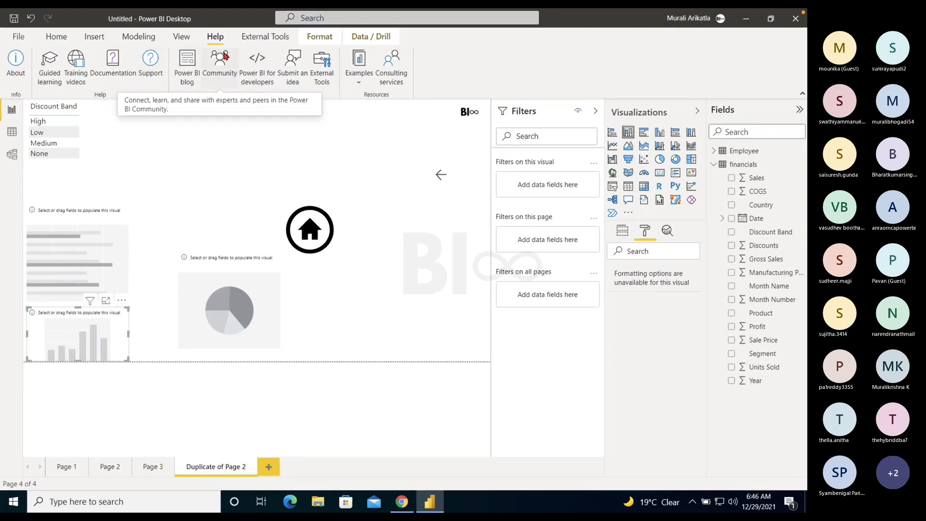
{"action": "left_click", "coordinate": [15, 62]}
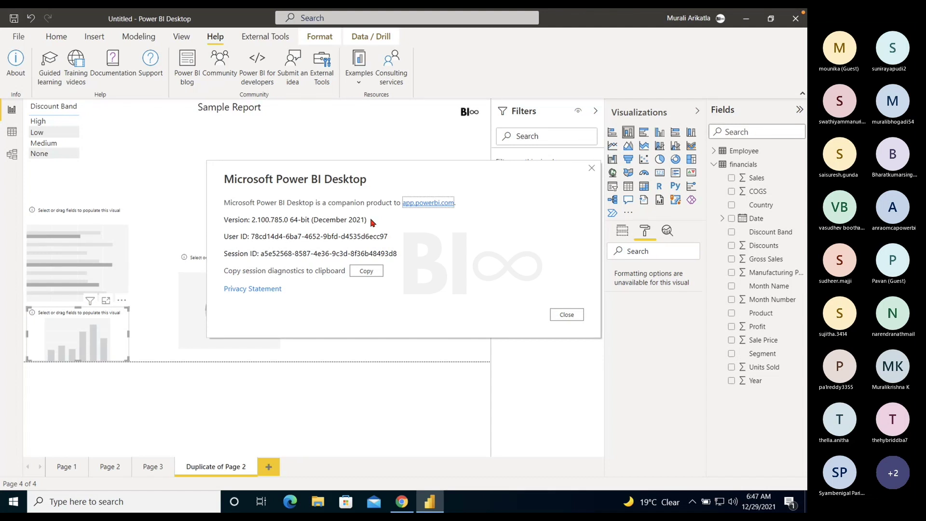
{"action": "left_click", "coordinate": [592, 168]}
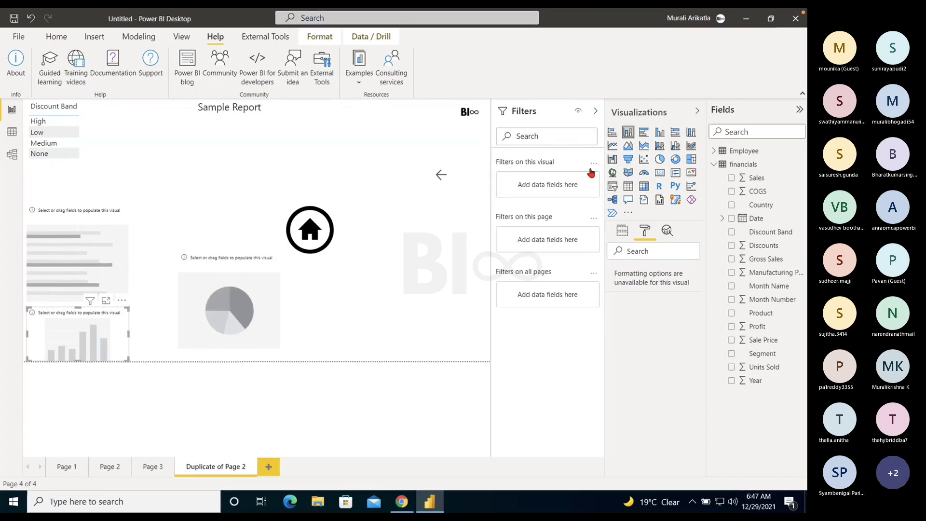
Step: Examine the arrangement, interaction and drill commands available for the stacked column chart and the home image
{"action": "left_click", "coordinate": [324, 37]}
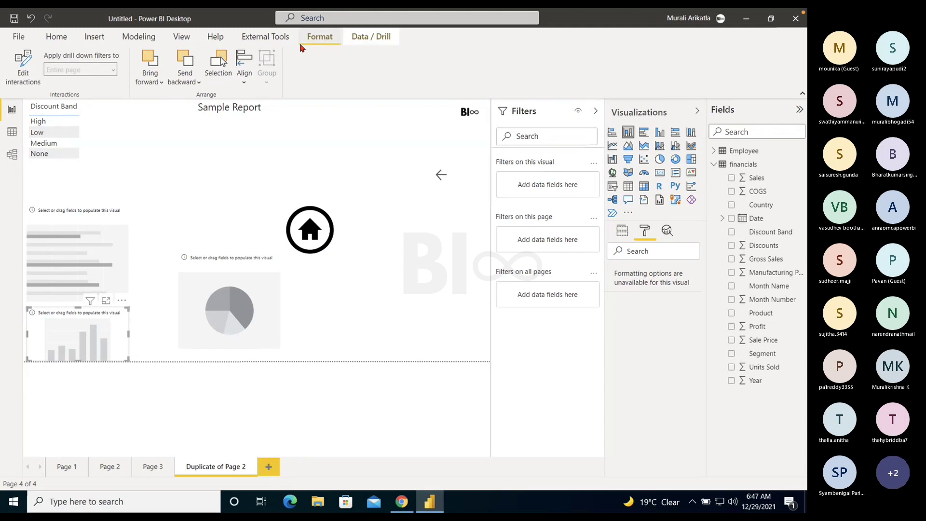
{"action": "left_click", "coordinate": [317, 236]}
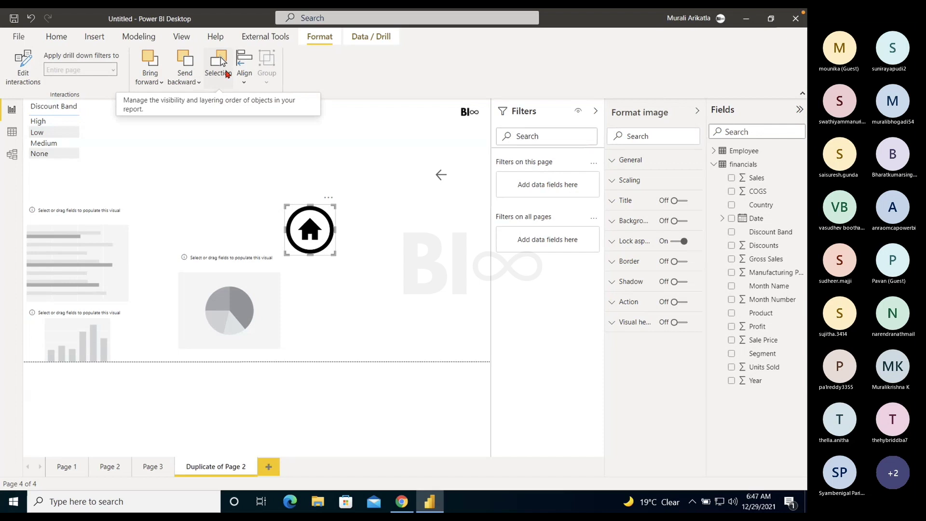
{"action": "left_click", "coordinate": [361, 36]}
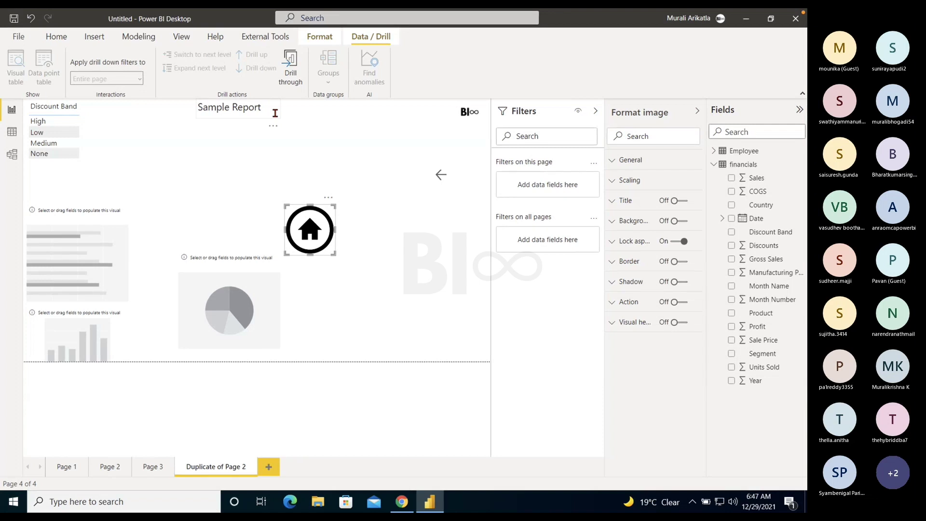
{"action": "left_click", "coordinate": [56, 37]}
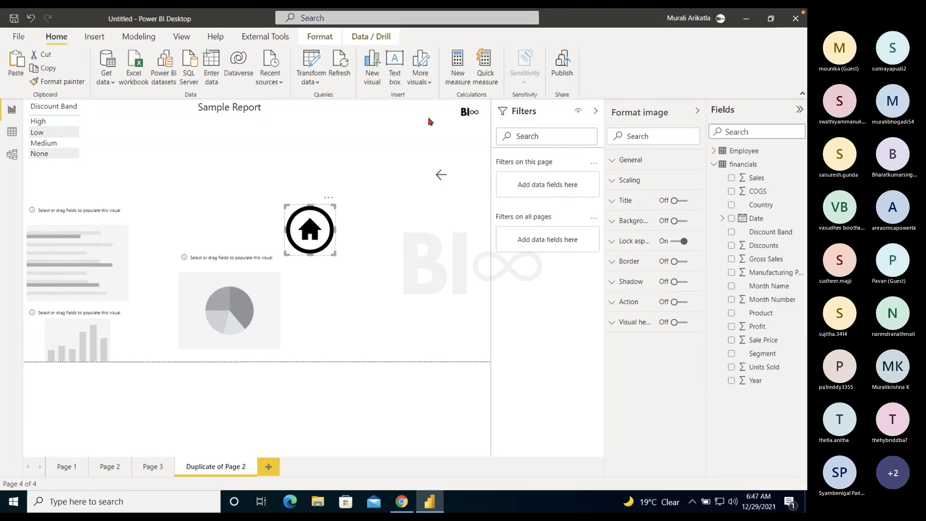
Step: Look through the file commands and the entries under Options and settings, then return to the report
{"action": "left_click", "coordinate": [19, 36]}
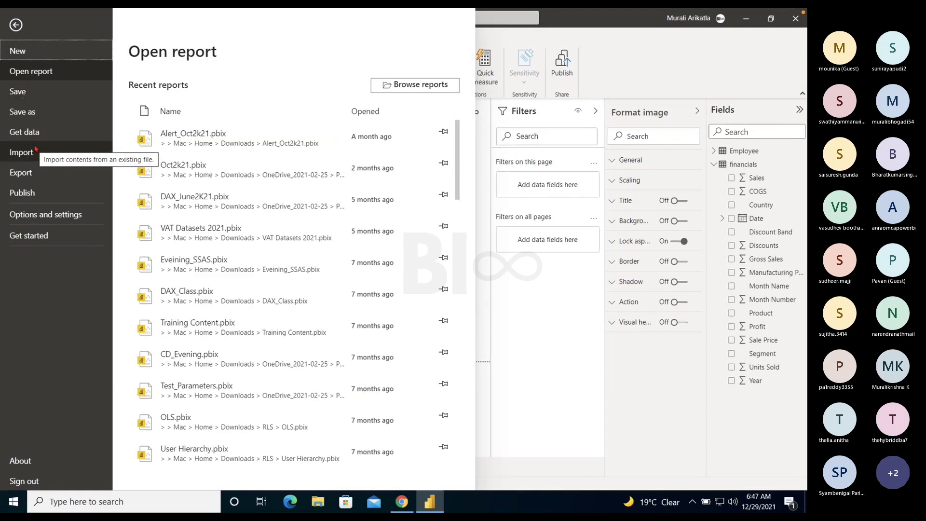
{"action": "left_click", "coordinate": [487, 242]}
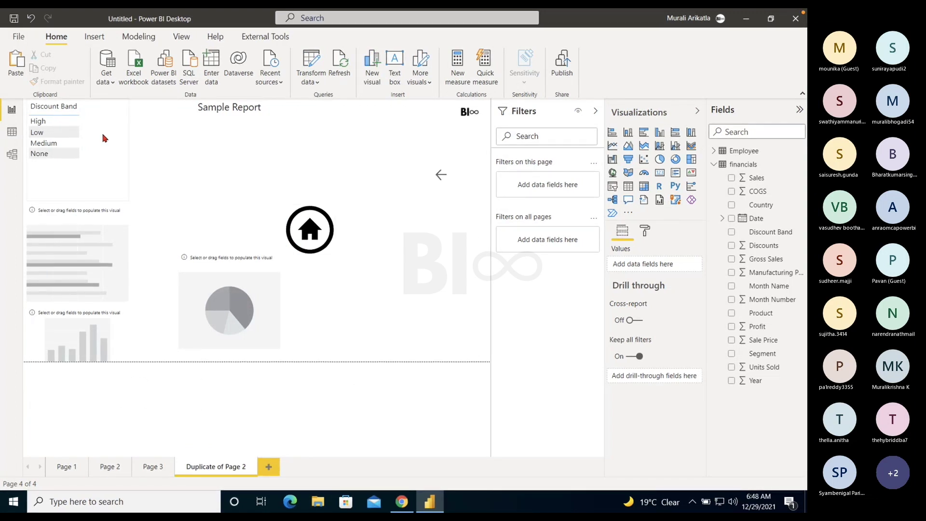
{"action": "left_click", "coordinate": [18, 37]}
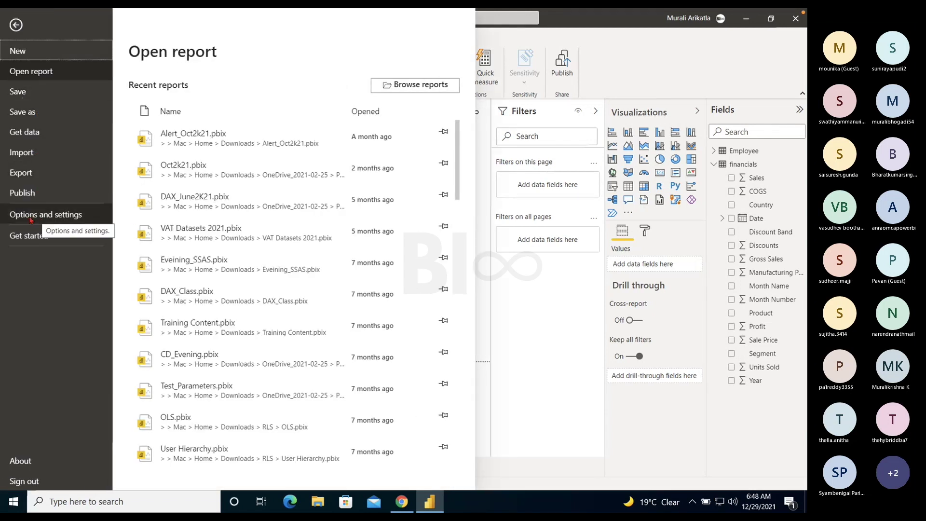
{"action": "left_click", "coordinate": [45, 216]}
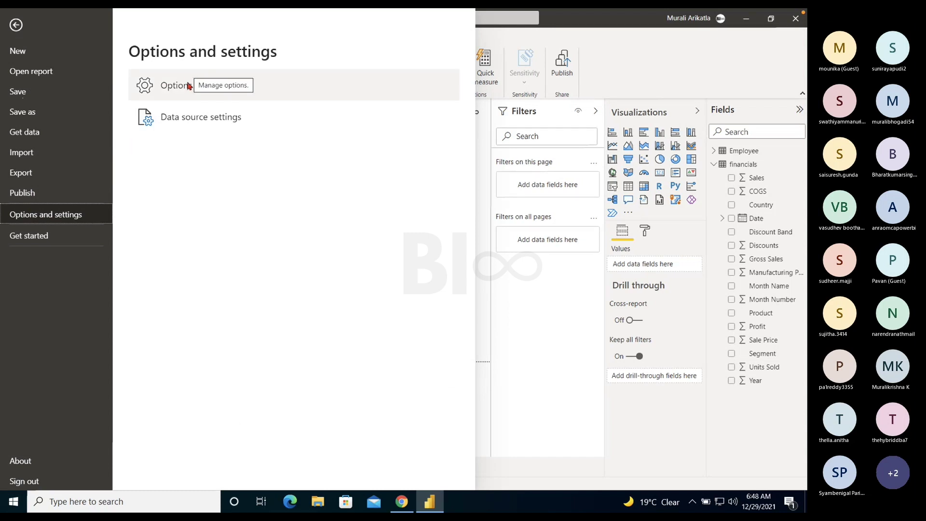
{"action": "left_click", "coordinate": [20, 37]}
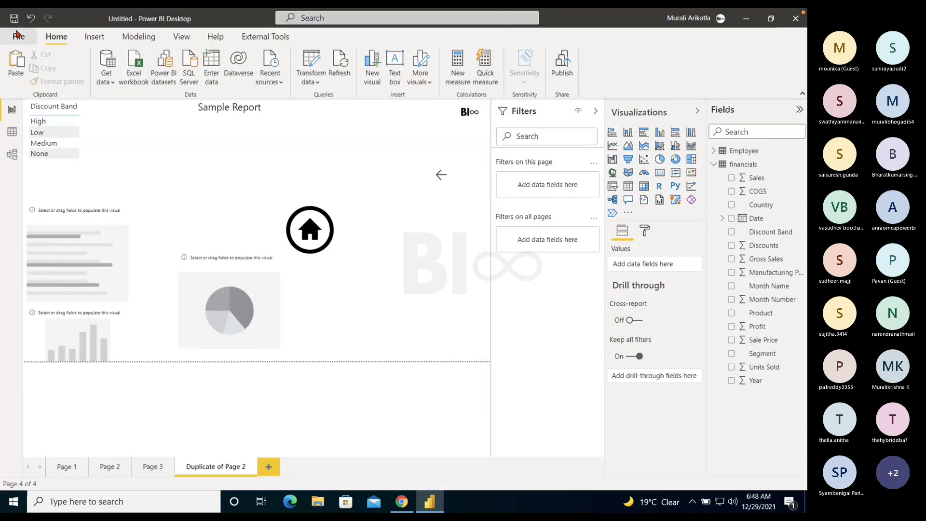
Step: Start a new report and cancel its launch
{"action": "left_click", "coordinate": [20, 36]}
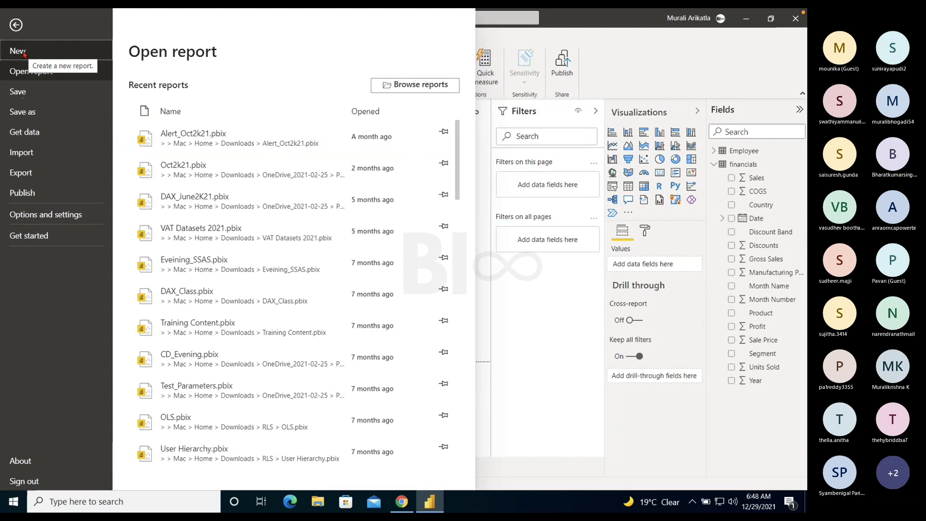
{"action": "left_click", "coordinate": [23, 54]}
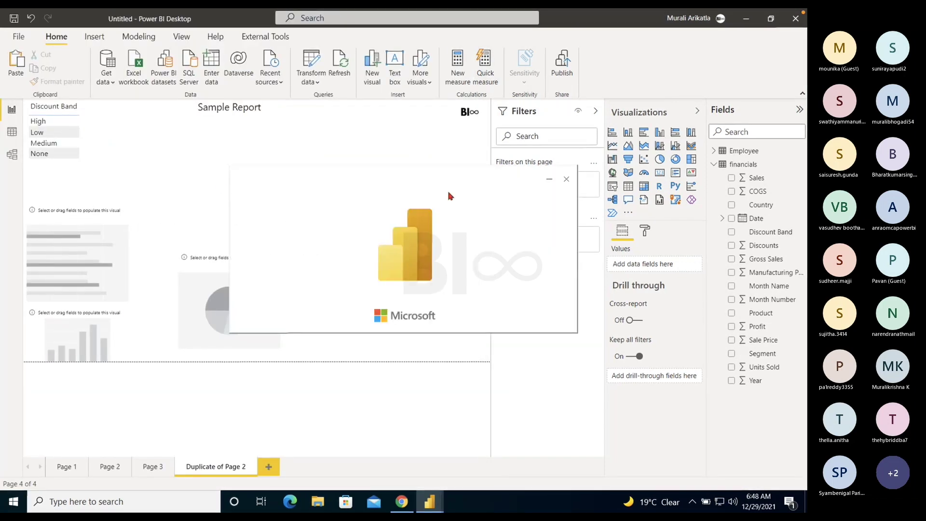
{"action": "left_click", "coordinate": [564, 177]}
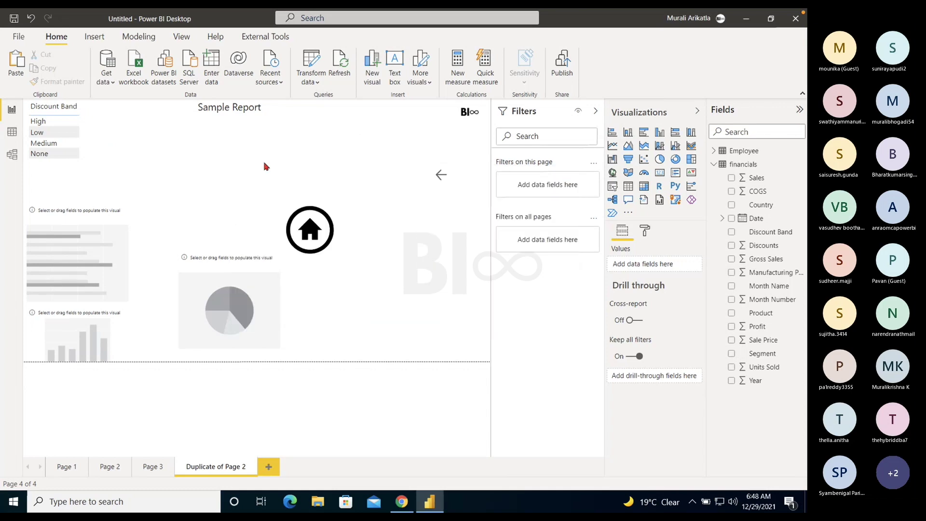
Step: Look through the whole list of recently opened reports and return to the current report without opening one
{"action": "left_click", "coordinate": [18, 37]}
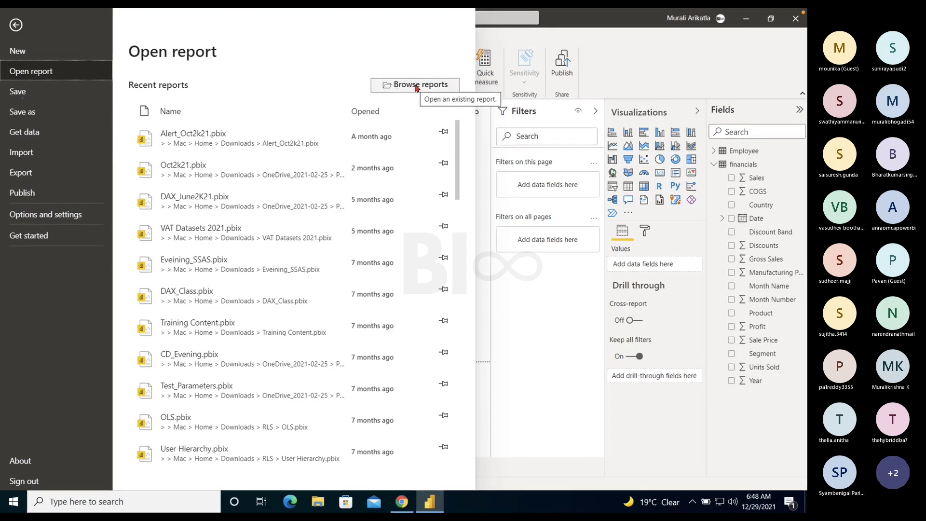
{"action": "scroll", "coordinate": [394, 279], "scroll_direction": "down", "scroll_amount": 10}
{"action": "scroll", "coordinate": [338, 275], "scroll_direction": "down", "scroll_amount": 6}
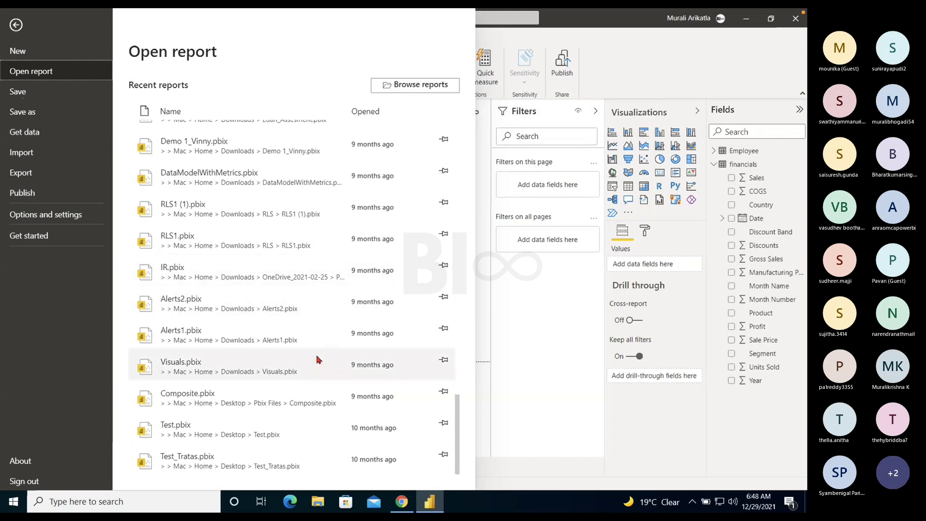
{"action": "scroll", "coordinate": [316, 359], "scroll_direction": "up", "scroll_amount": 10}
{"action": "scroll", "coordinate": [304, 280], "scroll_direction": "up", "scroll_amount": 5}
{"action": "key", "text": "Escape"}
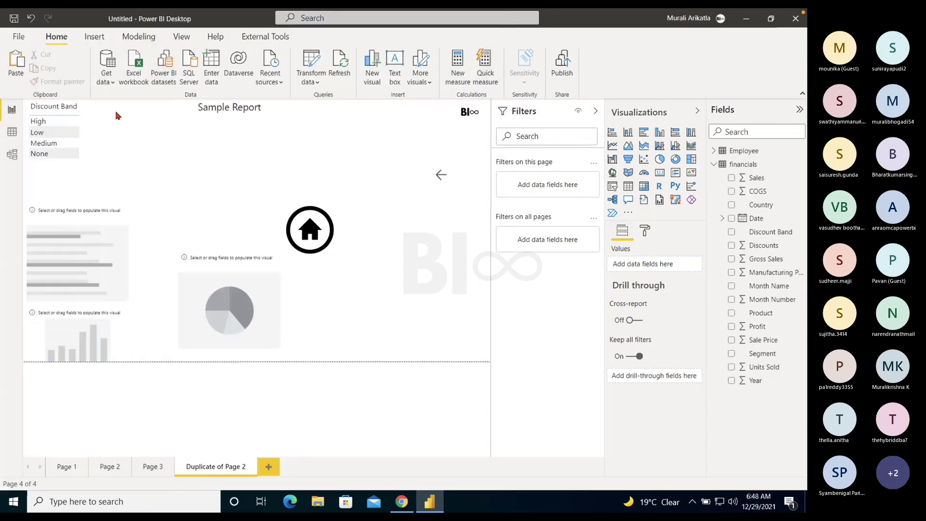
Step: Look over the save commands among the file commands and return to the report without saving
{"action": "left_click", "coordinate": [19, 38]}
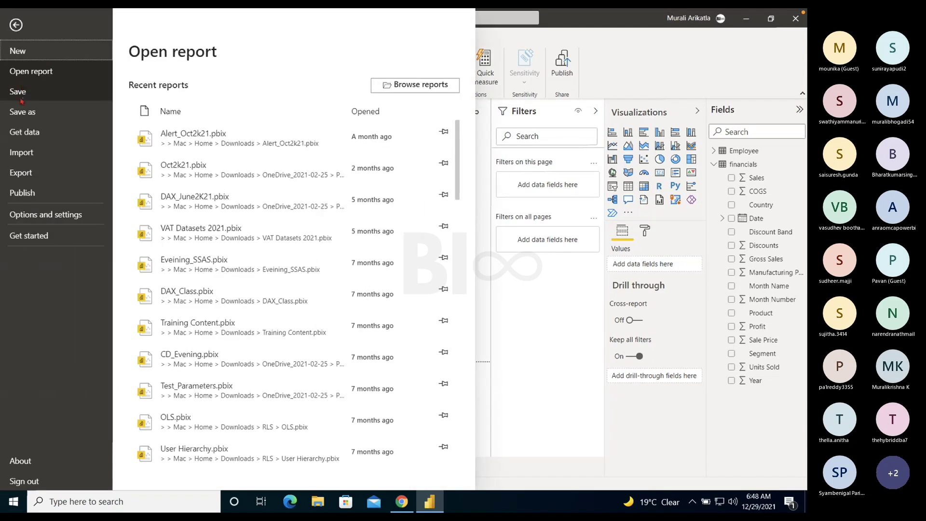
{"action": "left_click", "coordinate": [485, 233]}
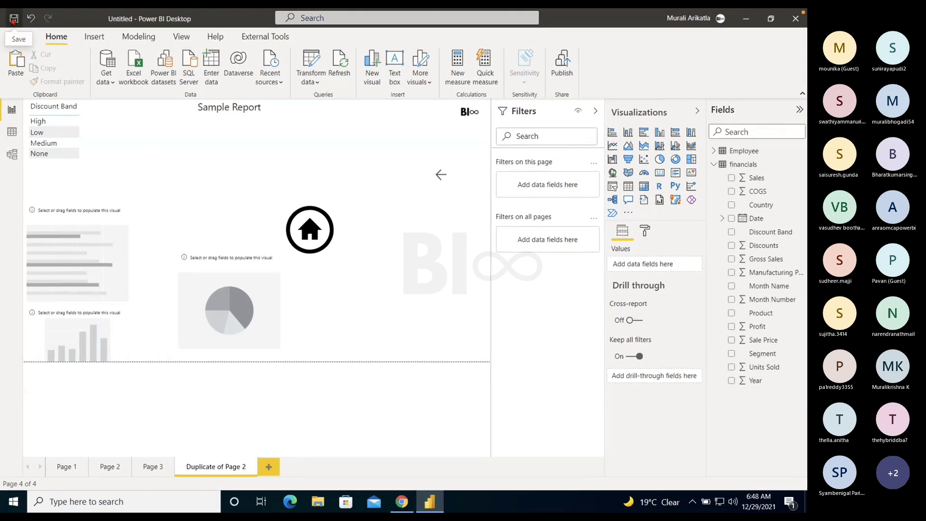
{"action": "left_click", "coordinate": [20, 37]}
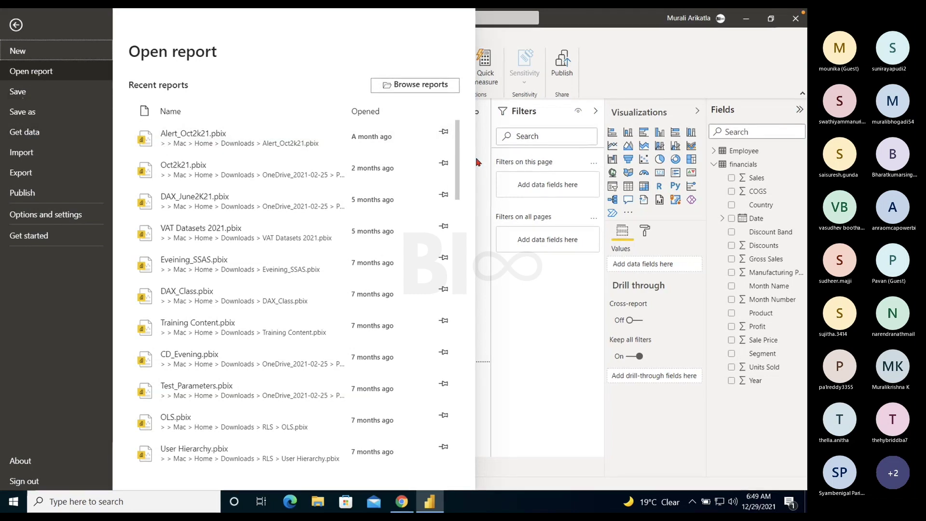
{"action": "key", "text": "Escape"}
Step: Compare the common data sources offered on the Home ribbon with the Get data entries among the file commands
{"action": "left_click", "coordinate": [108, 82]}
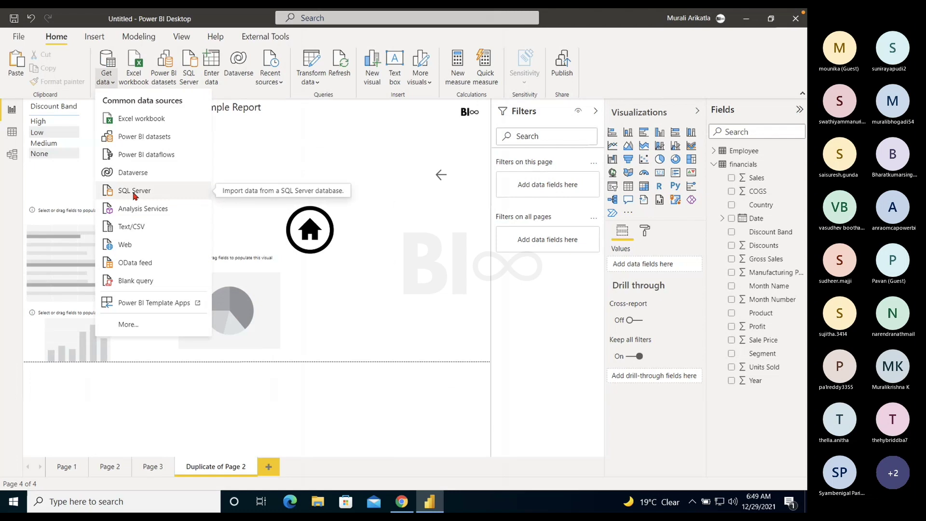
{"action": "left_click", "coordinate": [18, 36]}
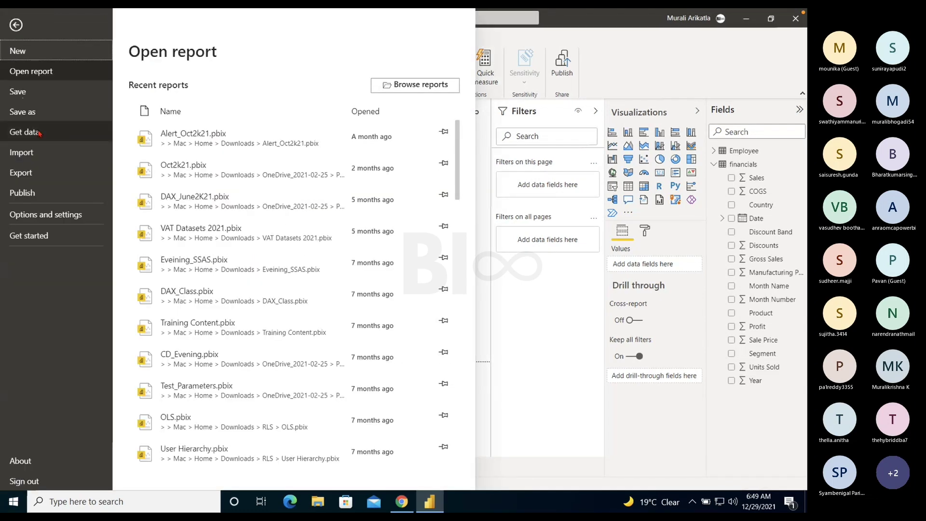
{"action": "left_click", "coordinate": [40, 133]}
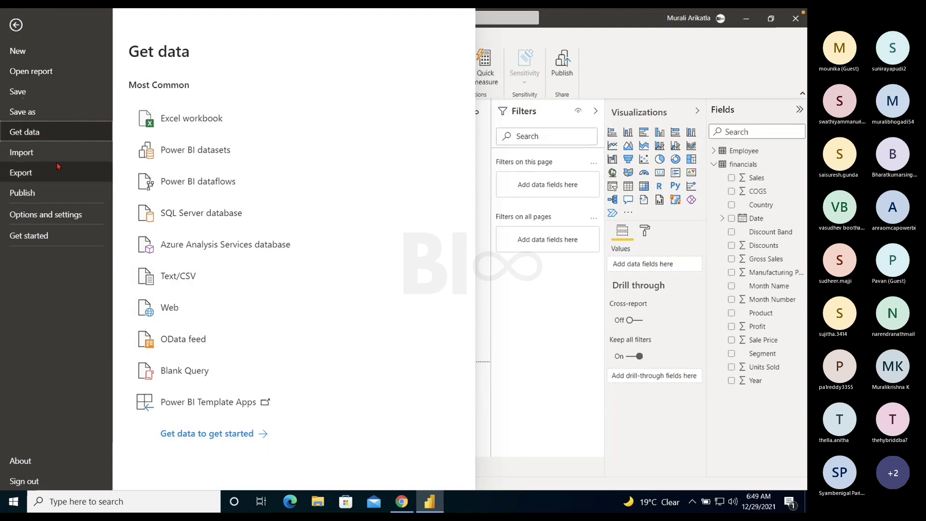
Step: Examine the Import and Export choices among the file commands and return to the report
{"action": "left_click", "coordinate": [31, 152]}
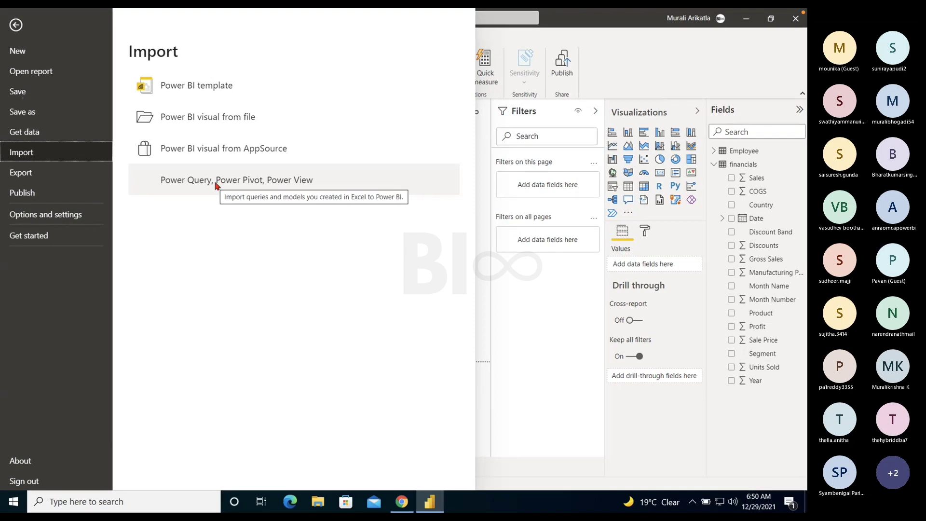
{"action": "left_click", "coordinate": [23, 172]}
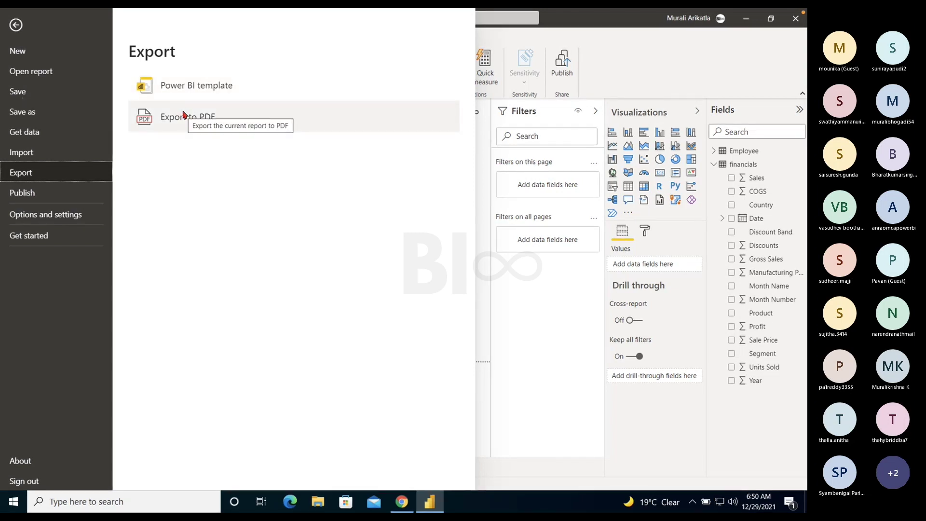
{"action": "left_click", "coordinate": [487, 166]}
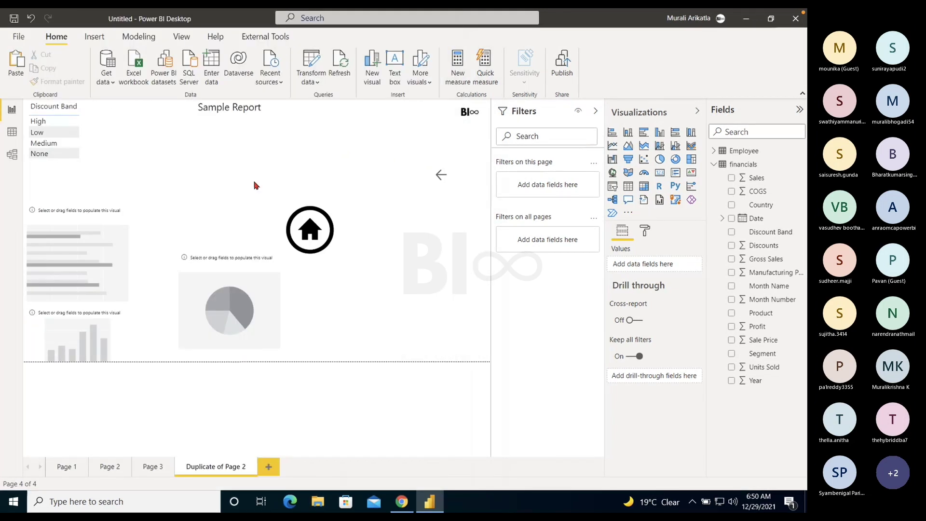
{"action": "left_click", "coordinate": [18, 37]}
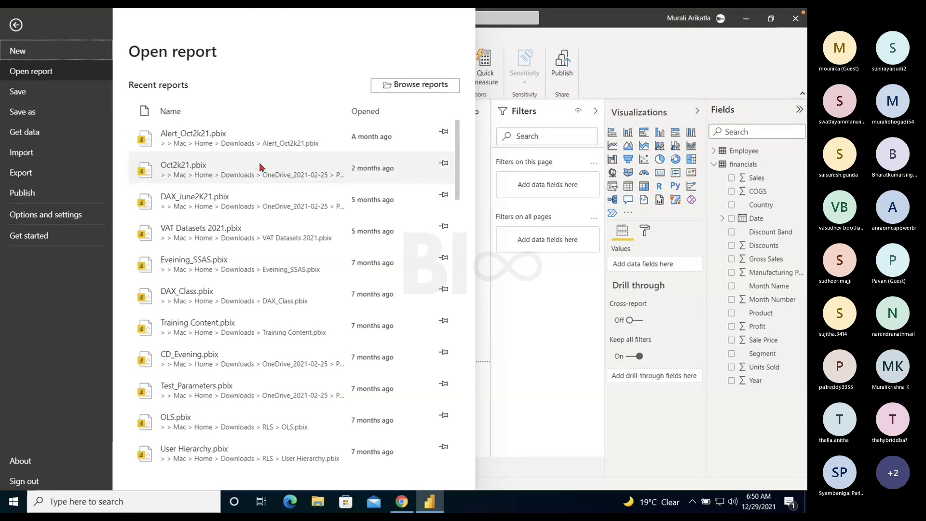
{"action": "left_click", "coordinate": [490, 193]}
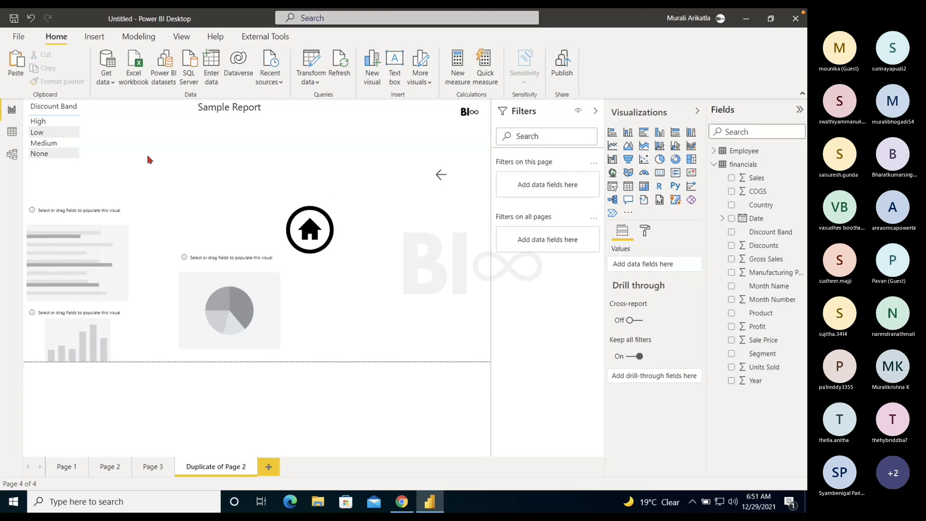
Step: Look through the global and current-file categories in the Options dialog and close it without changes
{"action": "left_click", "coordinate": [18, 37]}
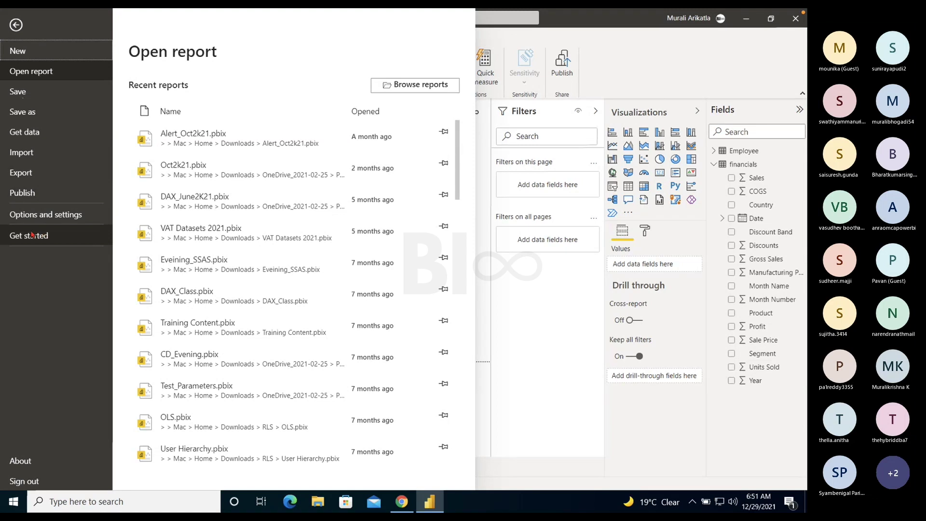
{"action": "left_click", "coordinate": [41, 216]}
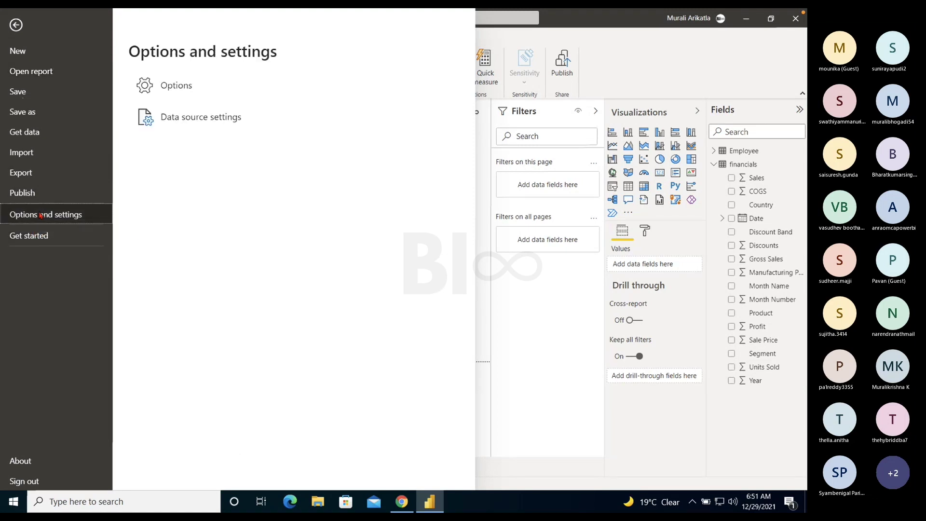
{"action": "left_click", "coordinate": [182, 82]}
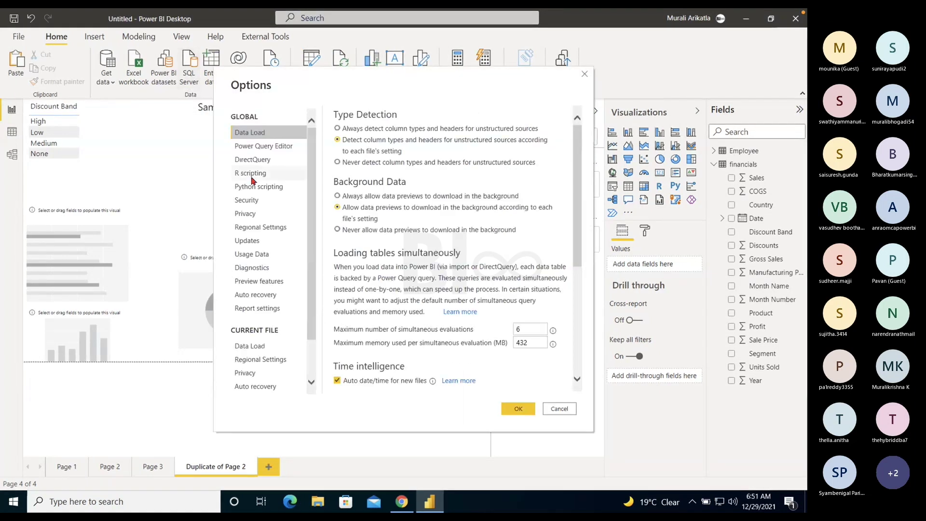
{"action": "scroll", "coordinate": [260, 221], "scroll_direction": "down", "scroll_amount": 2}
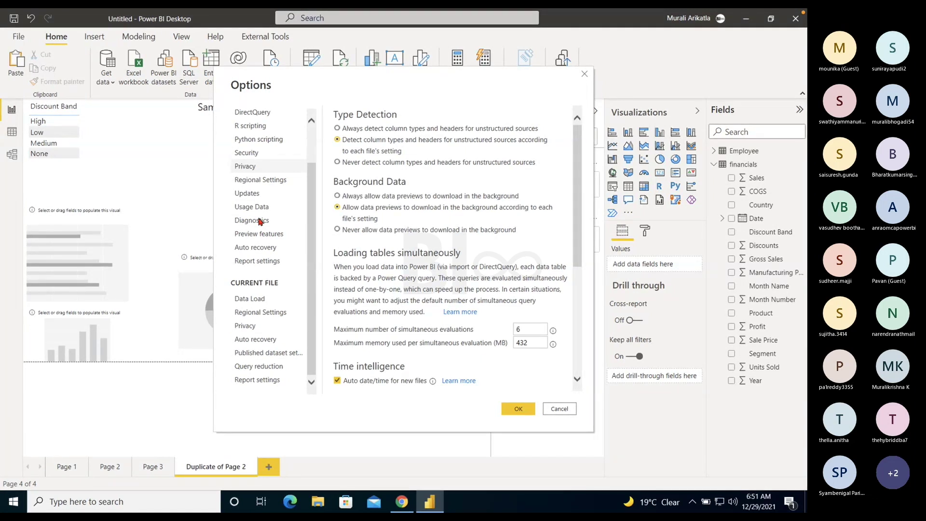
{"action": "scroll", "coordinate": [259, 221], "scroll_direction": "up", "scroll_amount": 3}
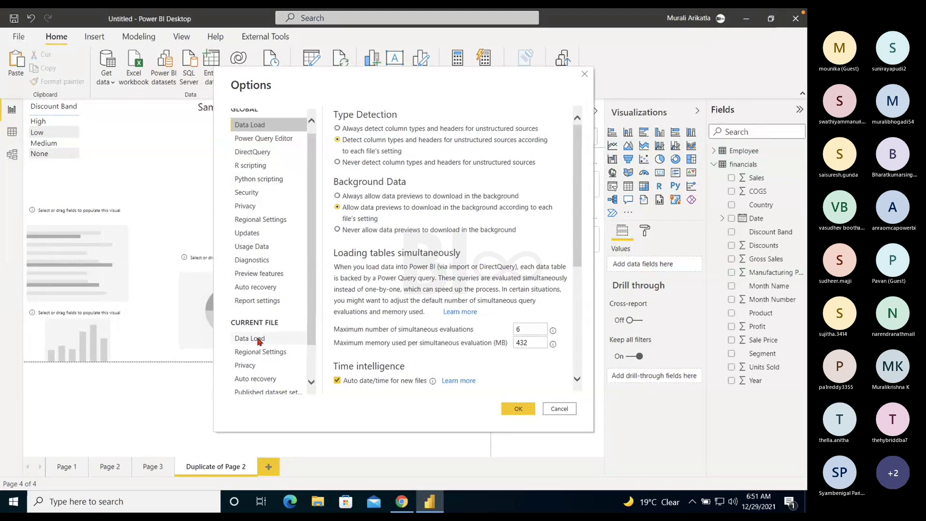
{"action": "left_click", "coordinate": [585, 76]}
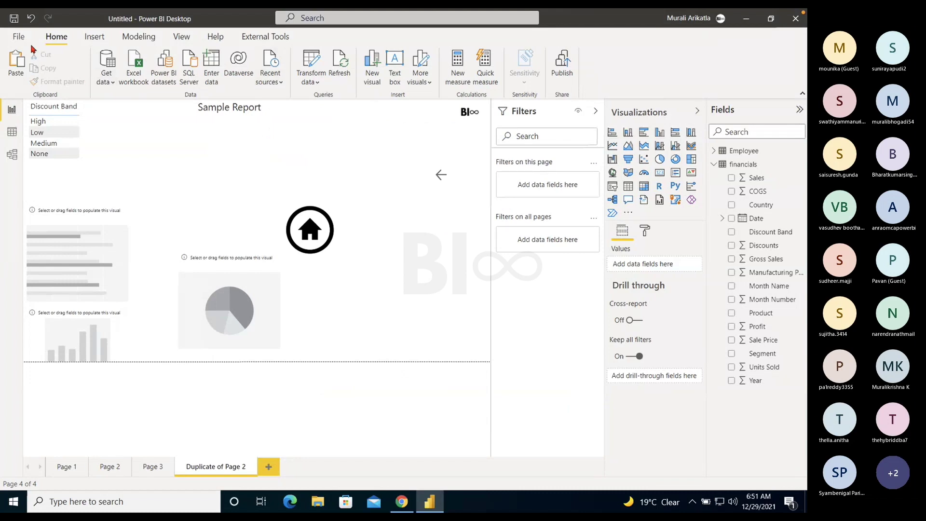
Step: View the Get started screen with its recent sources, videos and tutorials, and close it
{"action": "left_click", "coordinate": [18, 36]}
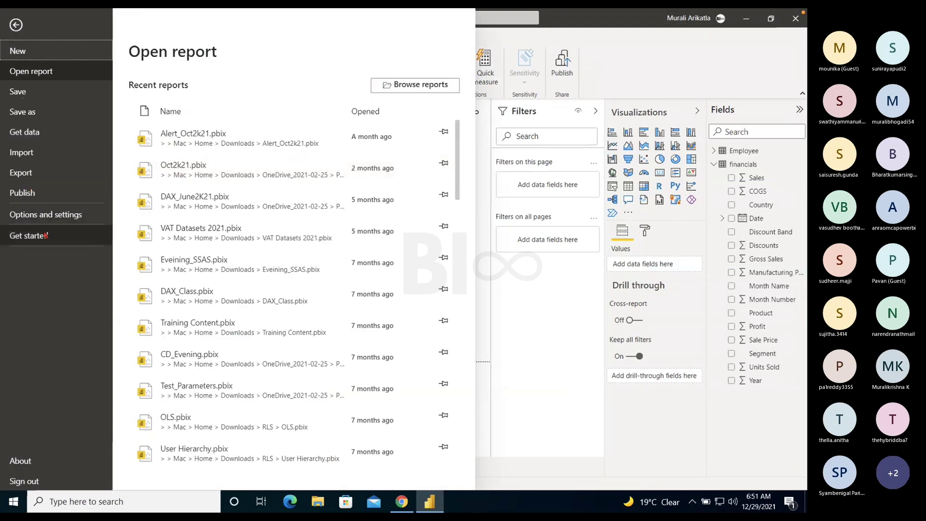
{"action": "key", "text": "Escape"}
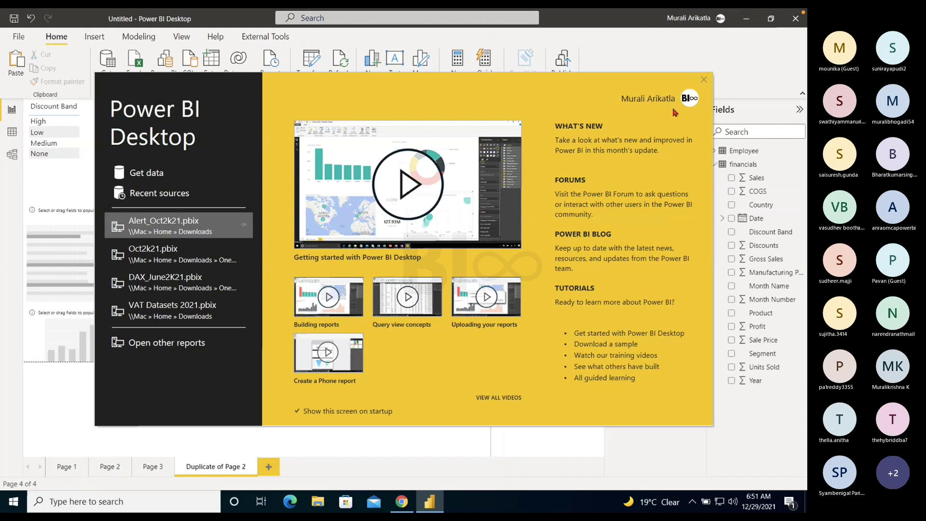
{"action": "left_click", "coordinate": [703, 80]}
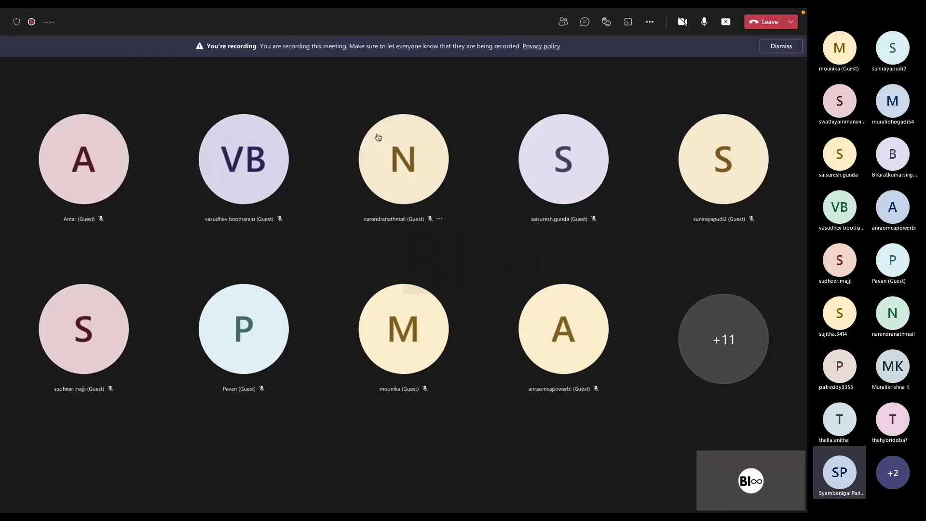
Step: Check the participant list in the Microsoft Teams meeting and close the list
{"action": "left_click", "coordinate": [378, 138]}
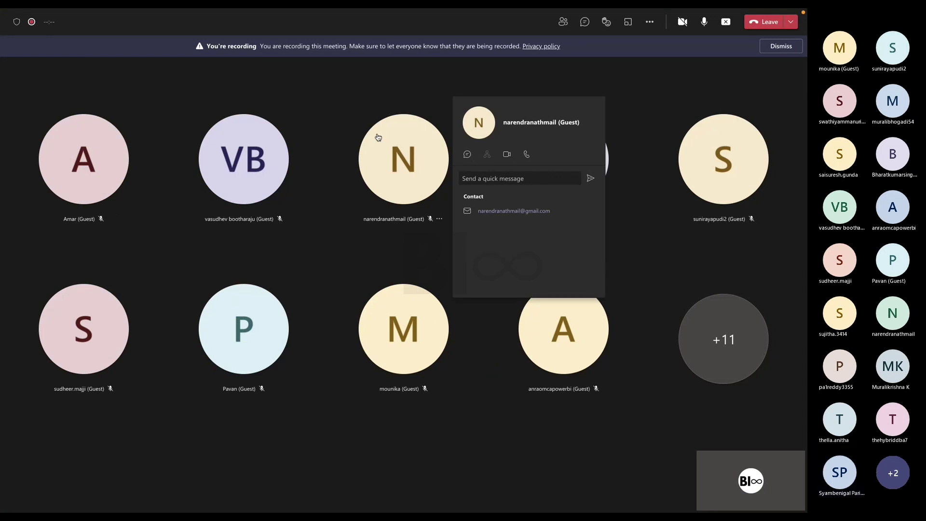
{"action": "left_click", "coordinate": [567, 28]}
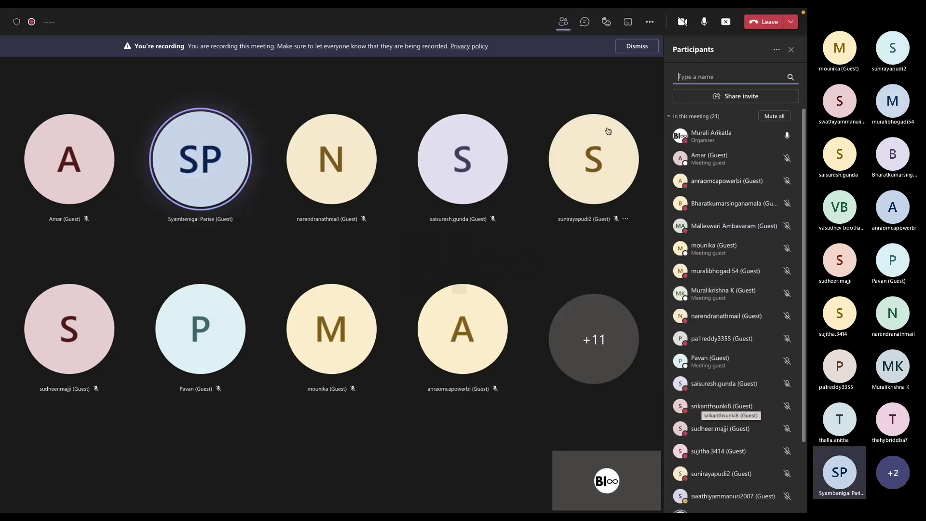
{"action": "left_click", "coordinate": [563, 21]}
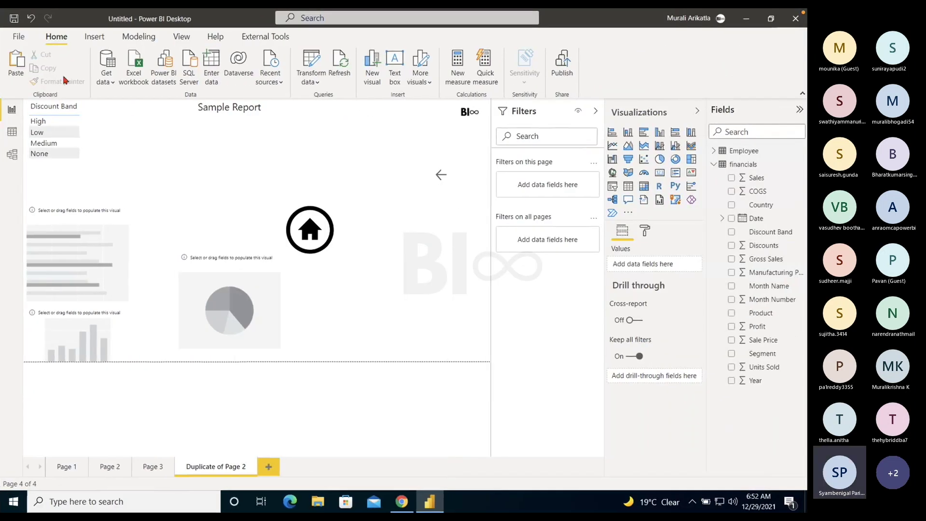
Step: Review the global update notification setting in the Options dialog and close it without changes
{"action": "left_click", "coordinate": [18, 37]}
{"action": "left_click", "coordinate": [55, 215]}
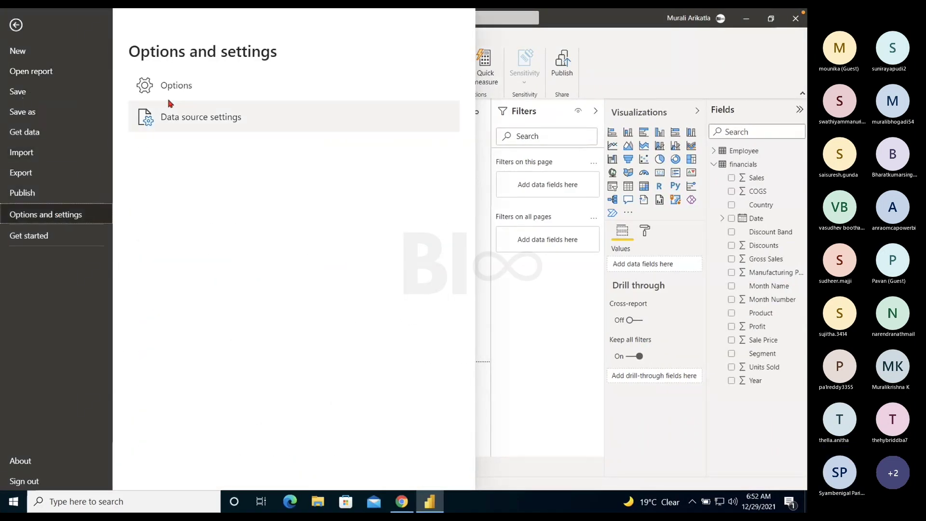
{"action": "left_click", "coordinate": [175, 88]}
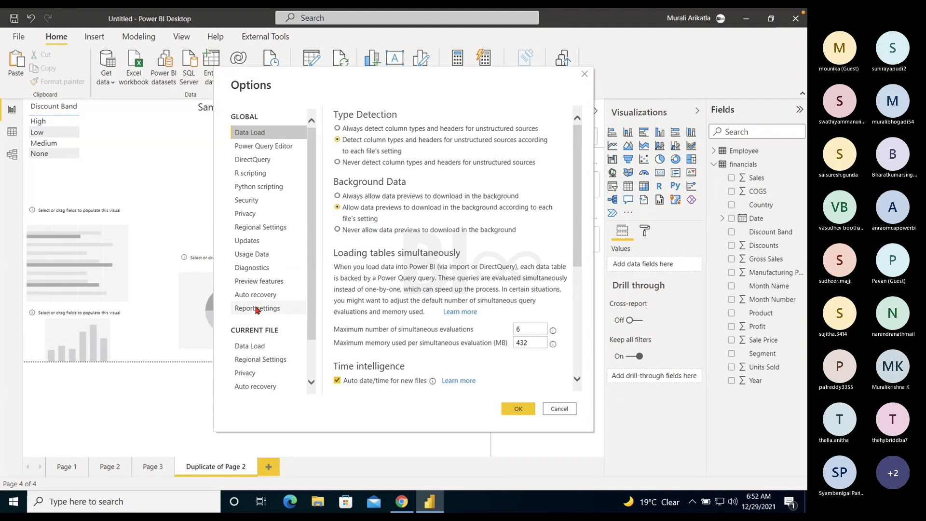
{"action": "left_click", "coordinate": [257, 240]}
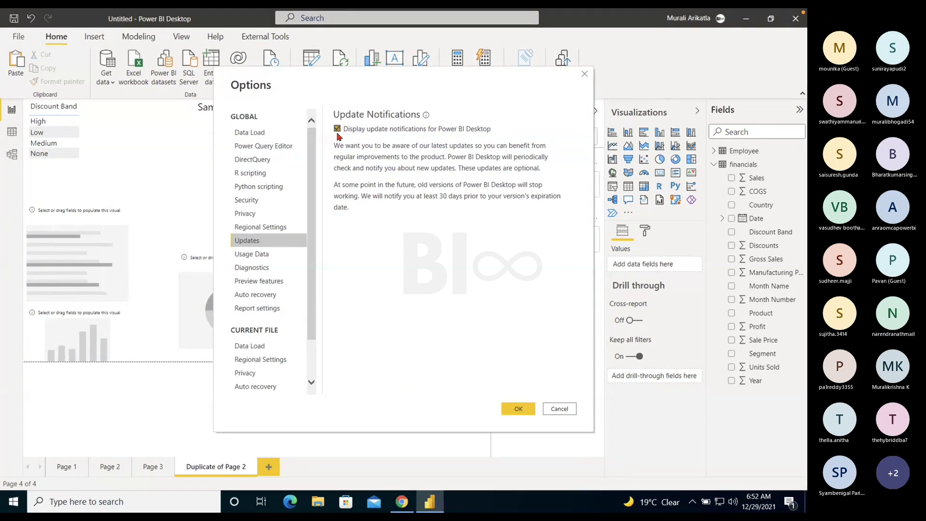
{"action": "left_click", "coordinate": [584, 74]}
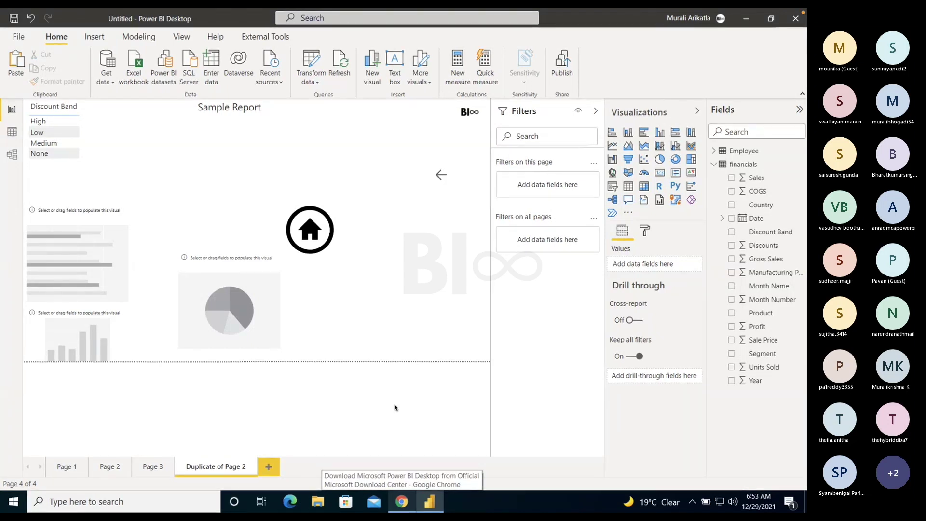
Step: Switch to Microsoft Store and search for "power bi"
{"action": "left_click", "coordinate": [347, 502]}
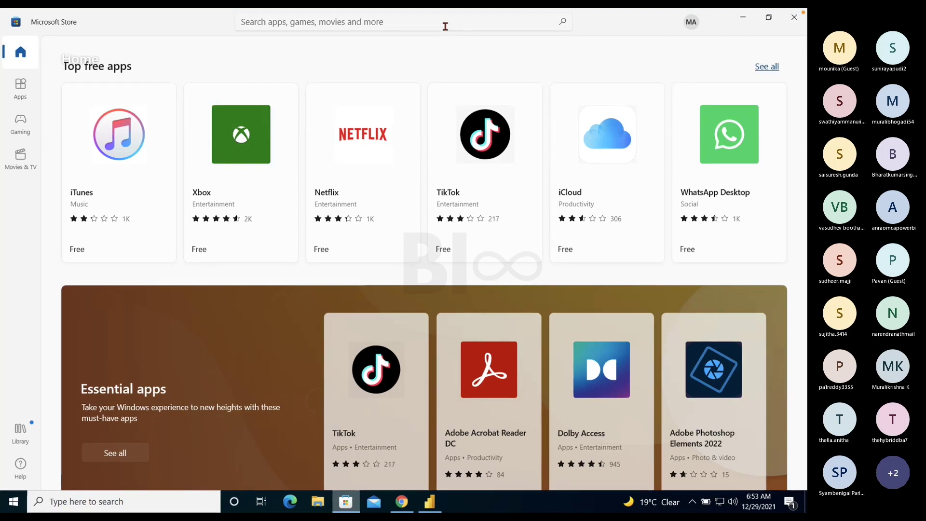
{"action": "left_click", "coordinate": [445, 26]}
{"action": "left_click", "coordinate": [405, 48]}
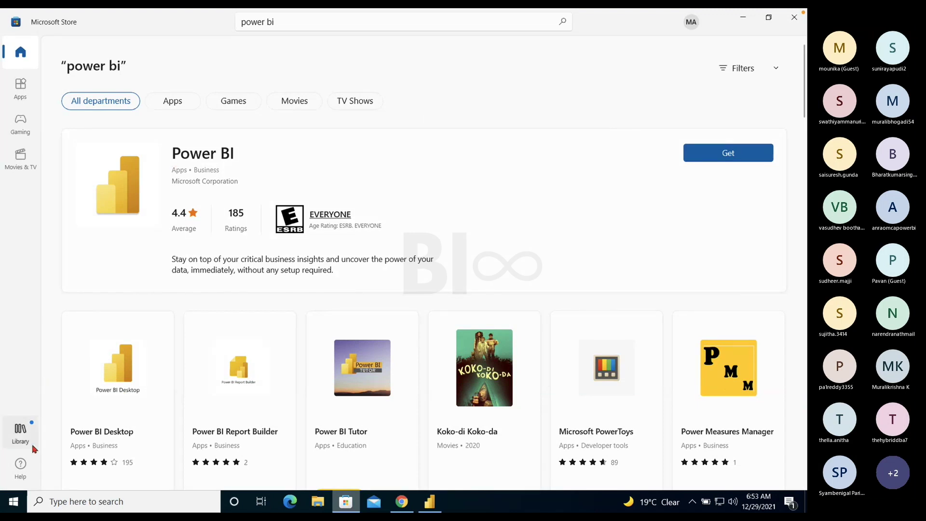
Step: Check the Microsoft Store library for app updates and close the store
{"action": "left_click", "coordinate": [21, 432]}
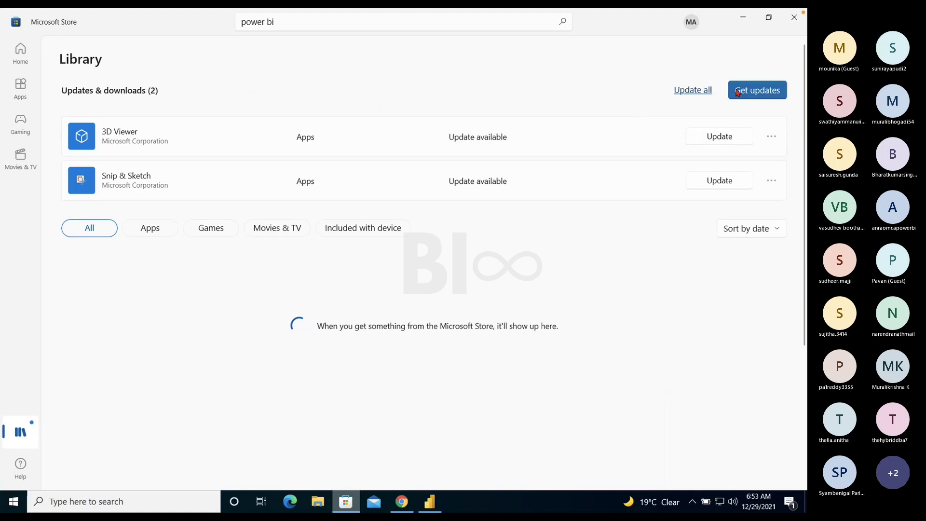
{"action": "left_click", "coordinate": [753, 95]}
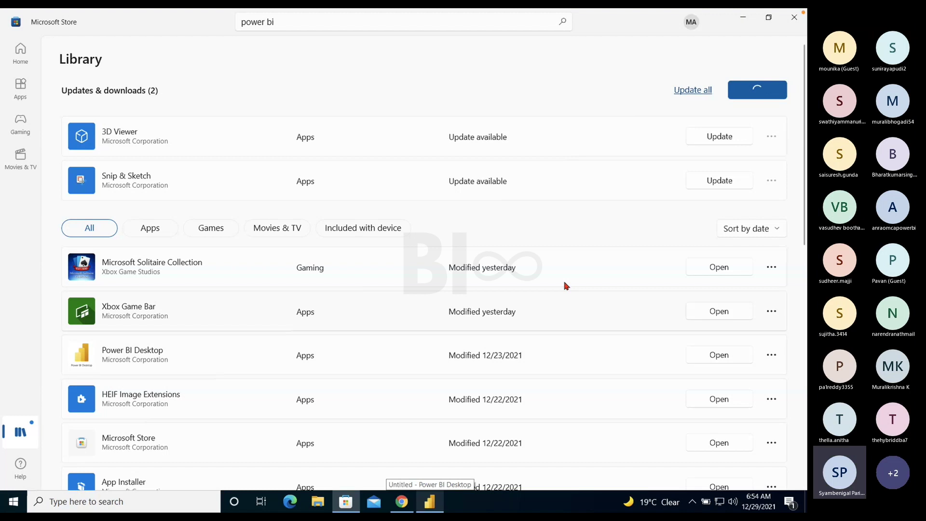
{"action": "left_click", "coordinate": [796, 22]}
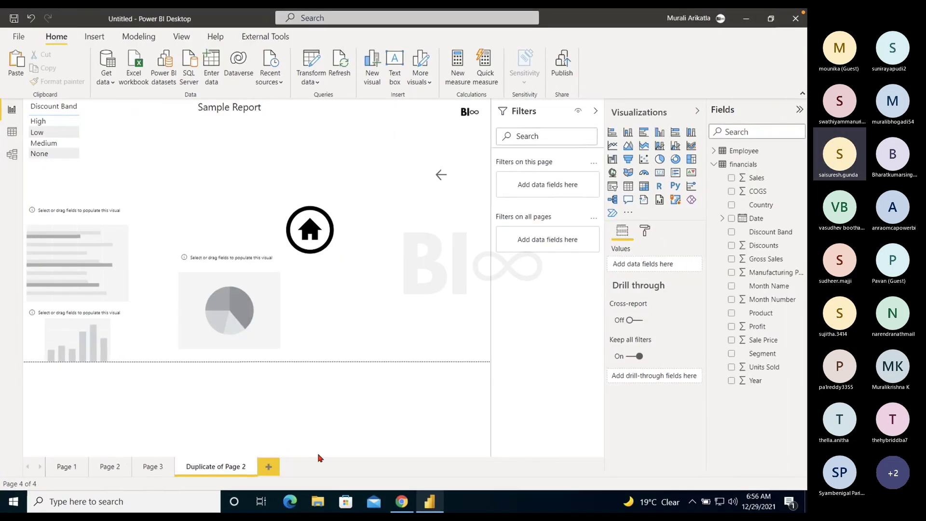
Step: Switch to Google Chrome and open app.powerbi.com in the current tab
{"action": "left_click", "coordinate": [402, 501]}
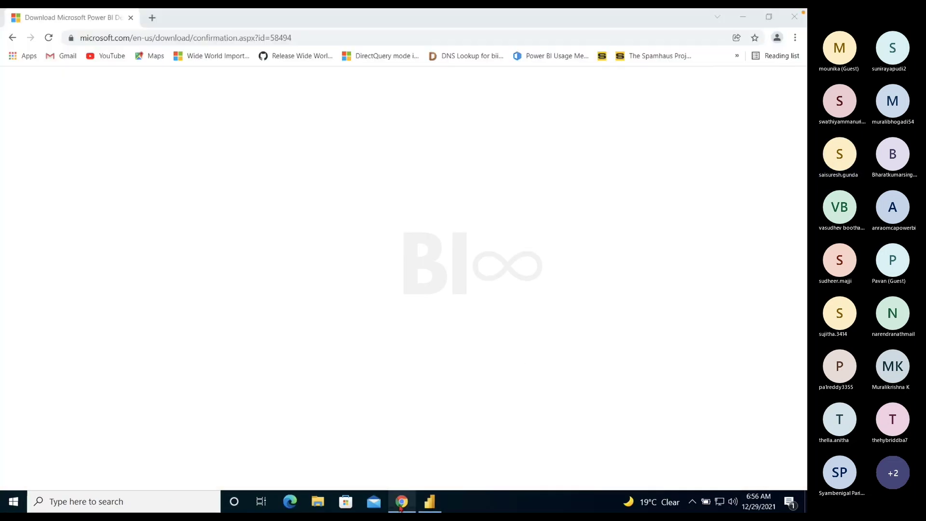
{"action": "left_click", "coordinate": [306, 37]}
{"action": "type", "text": "app"}
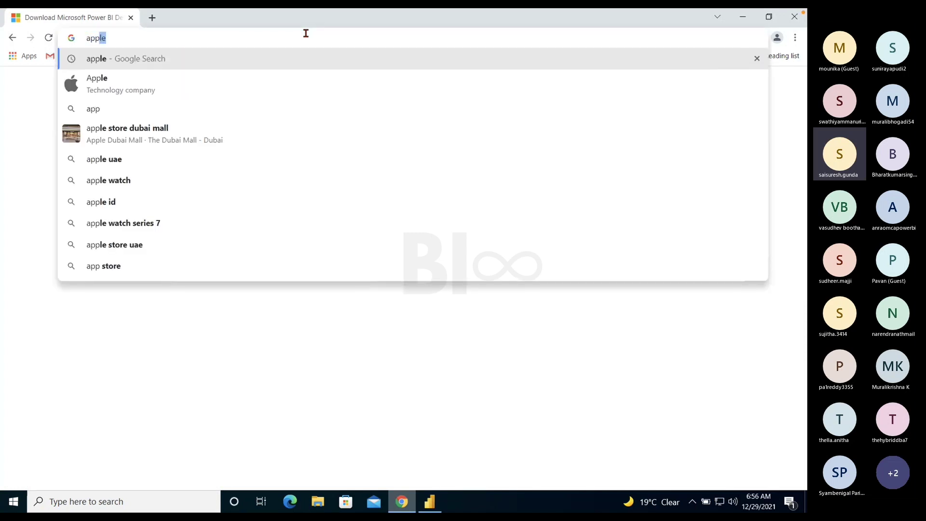
{"action": "type", "text": ".powerbi.com"}
{"action": "key", "text": "Return"}
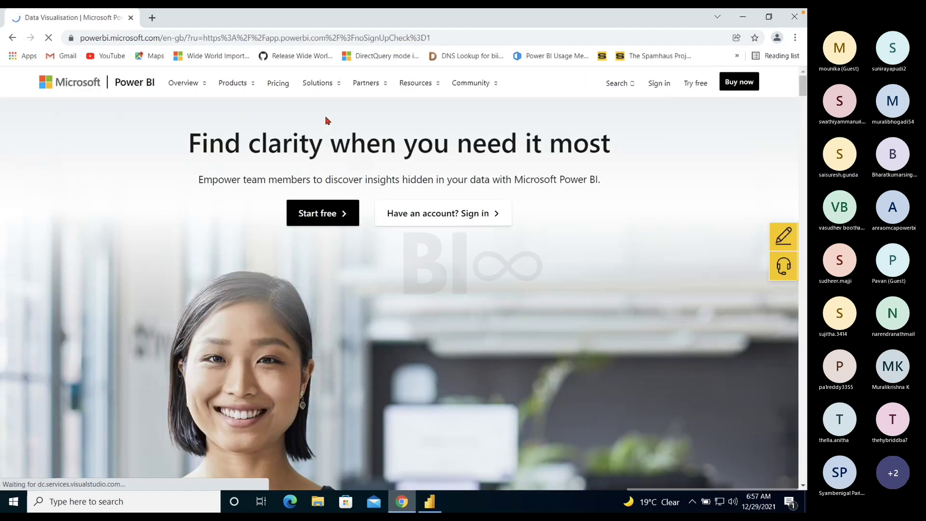
Step: Sign in to the Power BI service with the saved account and decline to stay signed in
{"action": "left_click", "coordinate": [661, 87]}
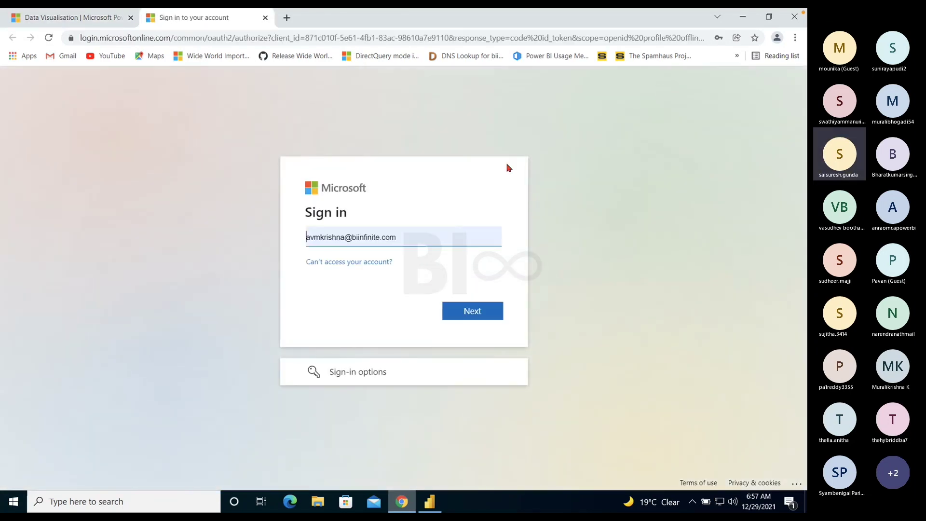
{"action": "left_click", "coordinate": [473, 314]}
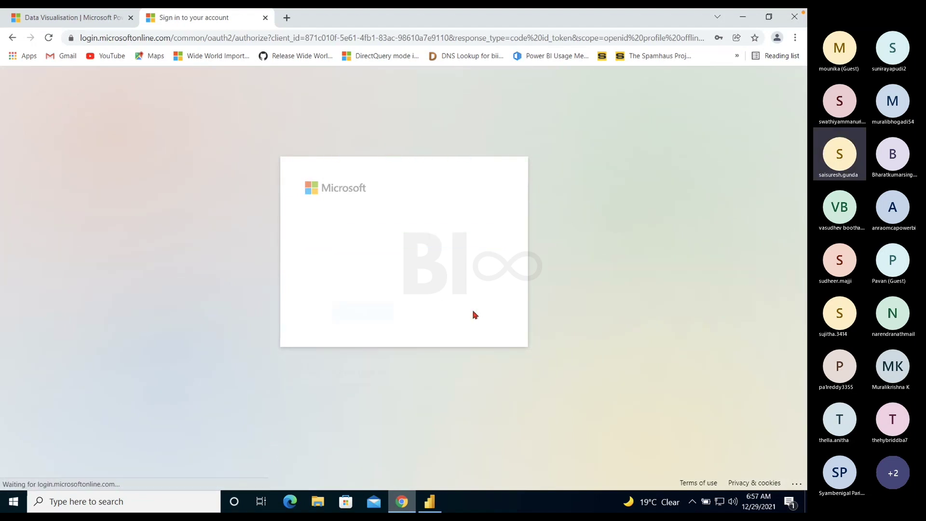
{"action": "left_click", "coordinate": [463, 335]}
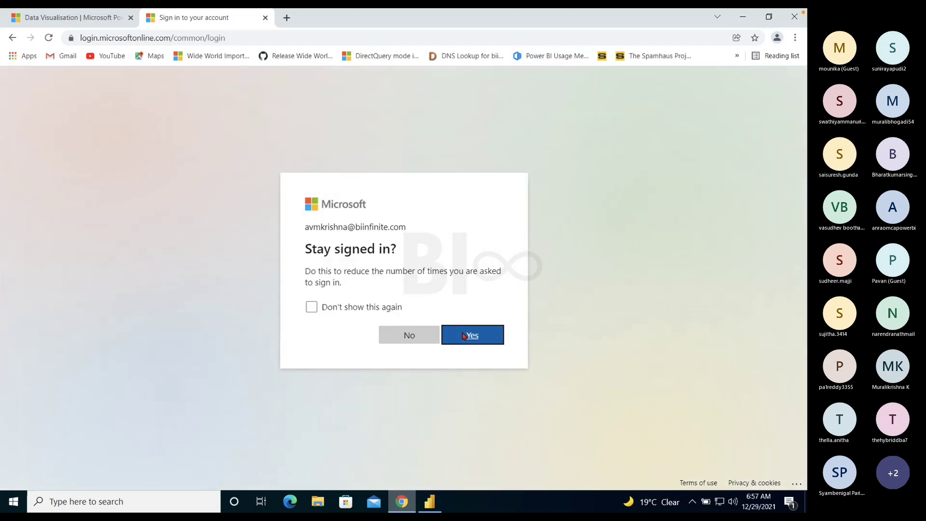
{"action": "left_click", "coordinate": [407, 341]}
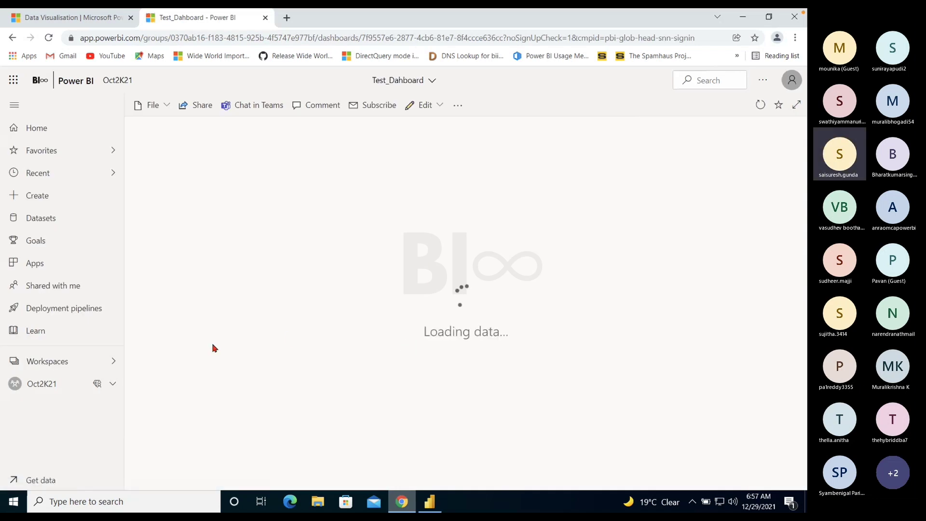
Step: Search the workspaces for "tr" and open the Training workspace
{"action": "left_click", "coordinate": [103, 370]}
{"action": "scroll", "coordinate": [181, 326], "scroll_direction": "down", "scroll_amount": 6}
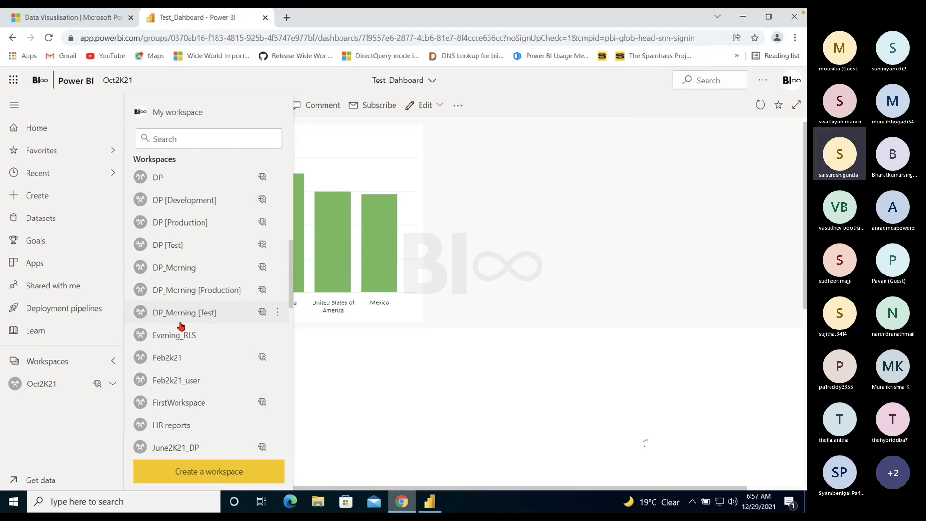
{"action": "scroll", "coordinate": [181, 309], "scroll_direction": "down", "scroll_amount": 5}
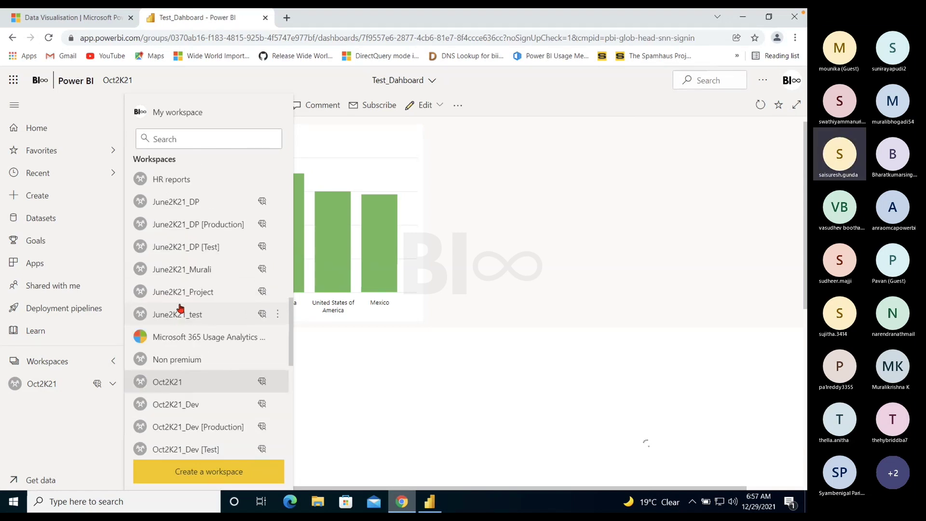
{"action": "scroll", "coordinate": [180, 331], "scroll_direction": "down", "scroll_amount": 5}
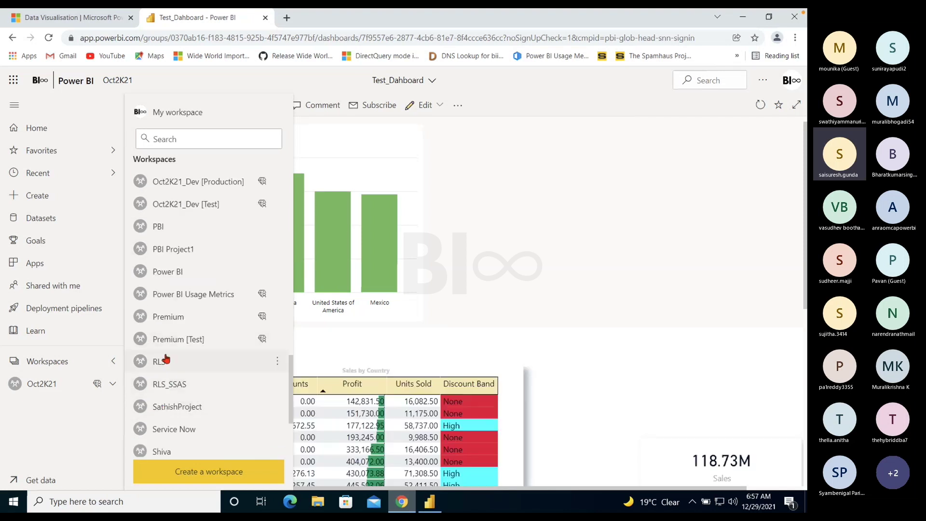
{"action": "scroll", "coordinate": [166, 358], "scroll_direction": "up", "scroll_amount": 3}
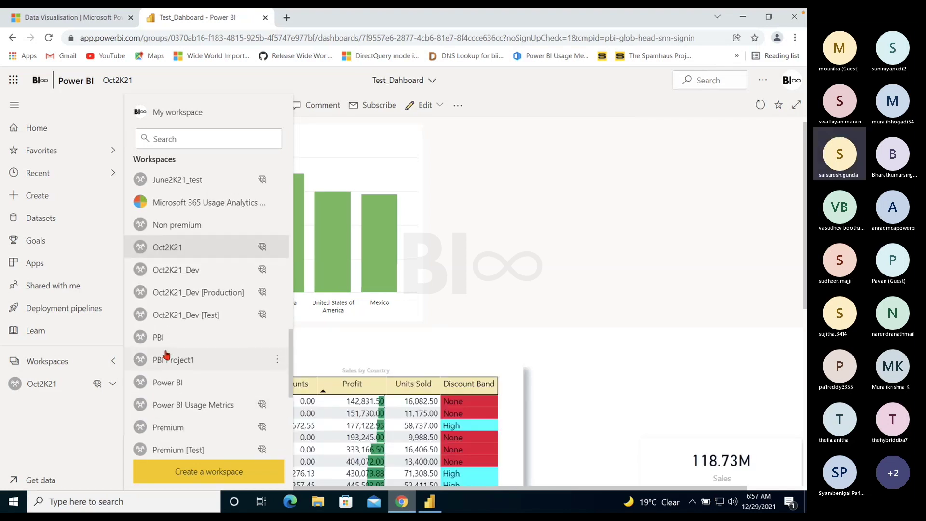
{"action": "scroll", "coordinate": [165, 355], "scroll_direction": "up", "scroll_amount": 5}
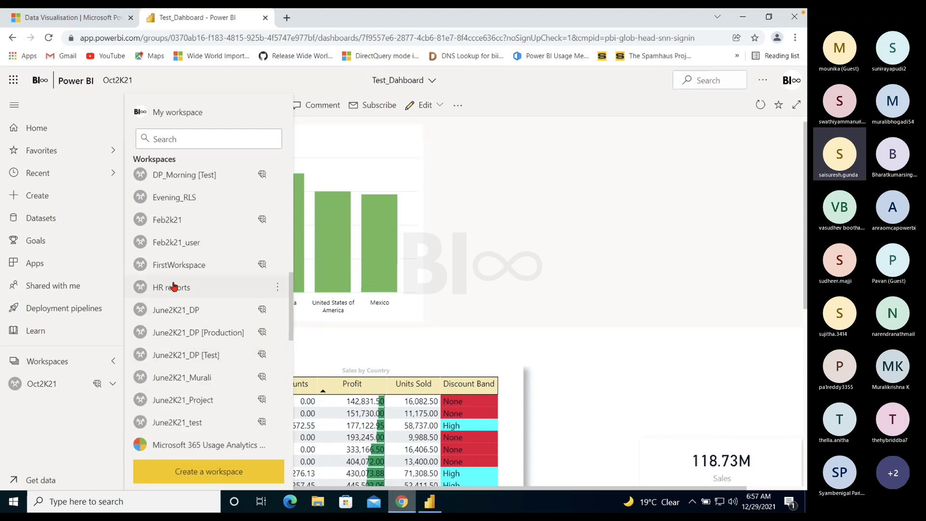
{"action": "left_click", "coordinate": [191, 145]}
{"action": "type", "text": "tr"}
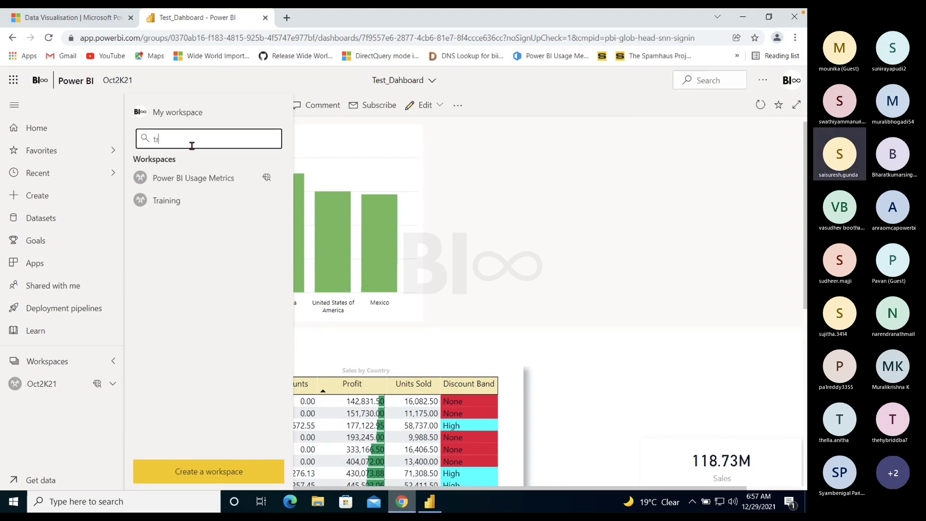
{"action": "left_click", "coordinate": [164, 201]}
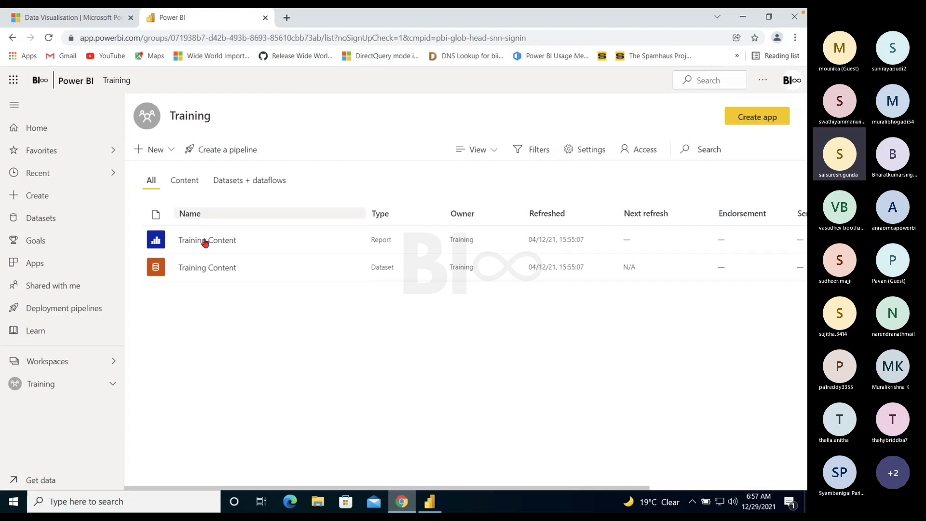
Step: Open the Training Content report and show its Content page in full screen
{"action": "left_click", "coordinate": [203, 240]}
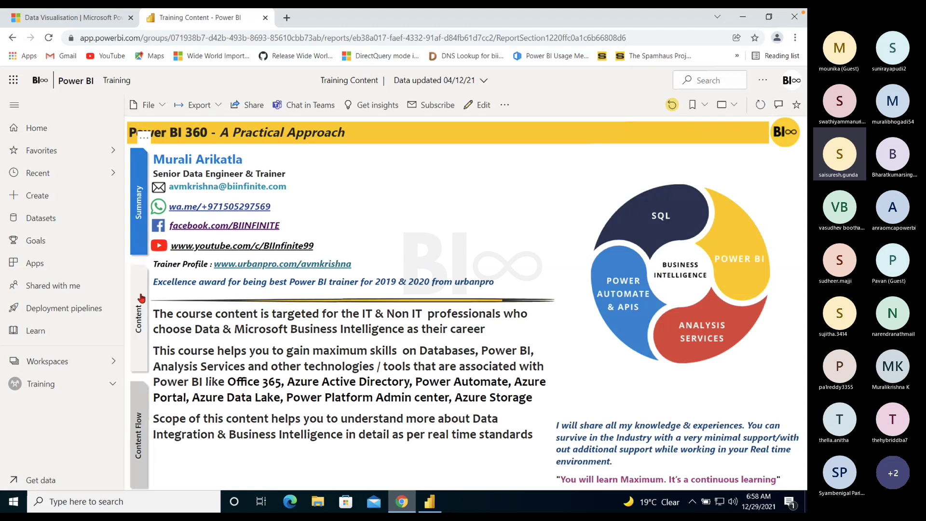
{"action": "left_click", "coordinate": [140, 309]}
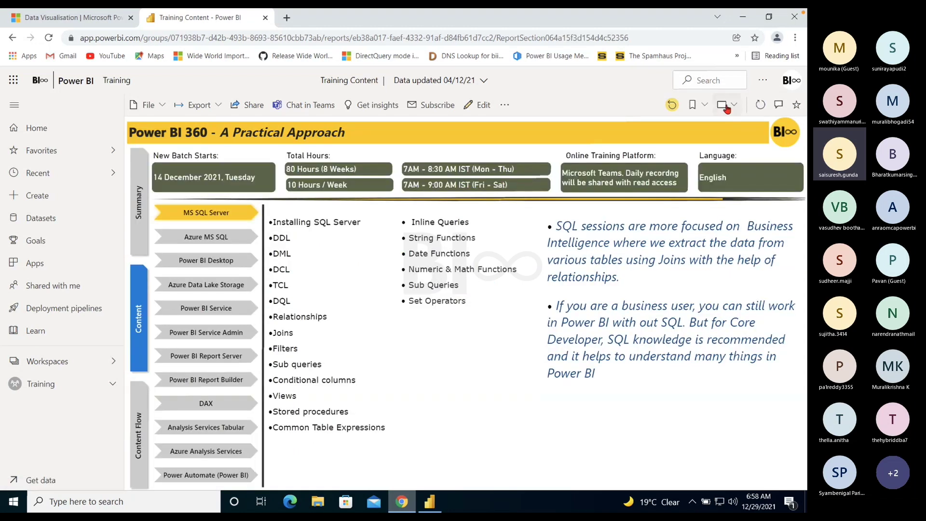
{"action": "left_click", "coordinate": [727, 105]}
{"action": "left_click", "coordinate": [717, 124]}
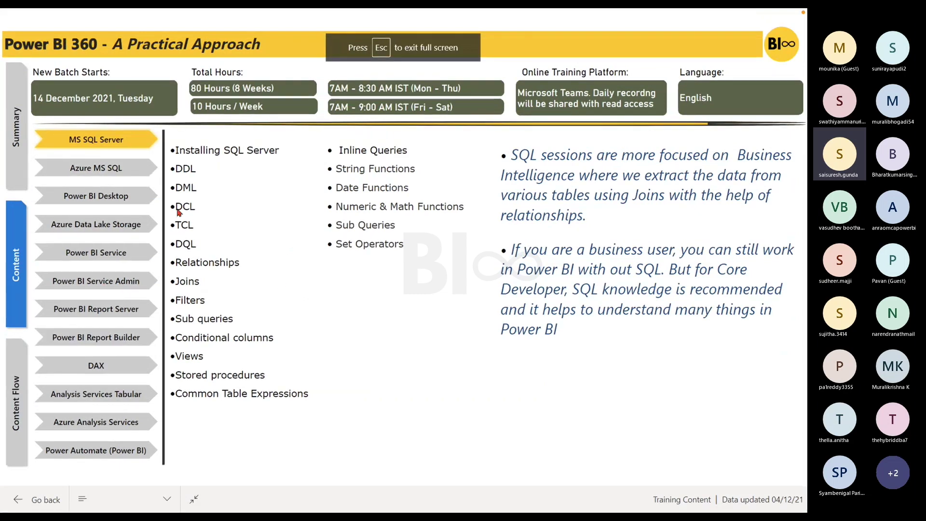
Step: Review the course topics for Azure MS SQL, Power BI Desktop, Azure Data Lake Storage and Power BI Service
{"action": "left_click", "coordinate": [118, 169]}
{"action": "left_click", "coordinate": [115, 202]}
{"action": "left_click", "coordinate": [119, 225]}
{"action": "left_click", "coordinate": [120, 250]}
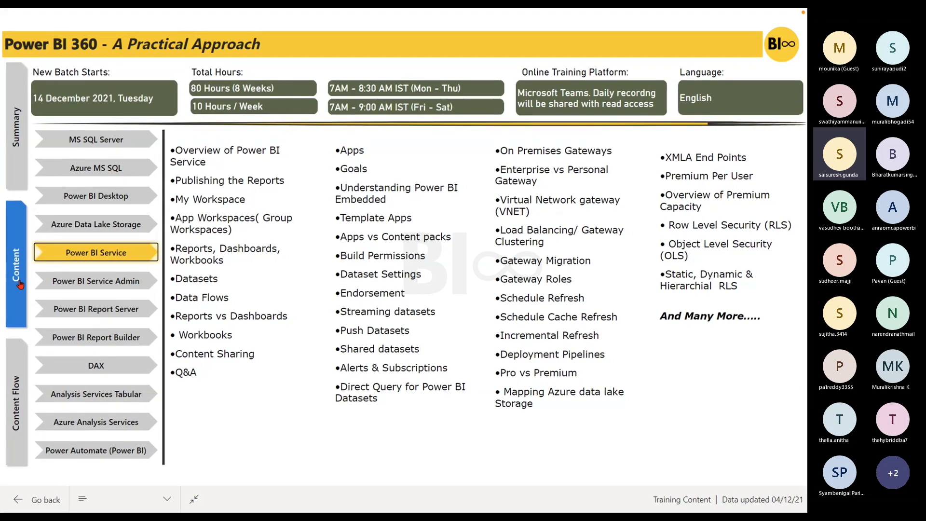
Step: Exit the full-screen report view and return to the Power BI service home page
{"action": "key", "text": "Escape"}
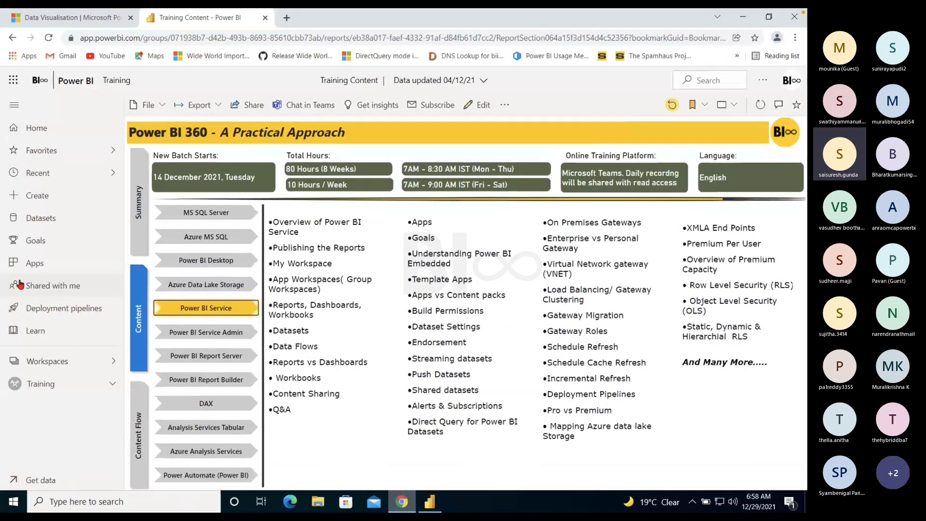
{"action": "left_click", "coordinate": [46, 370]}
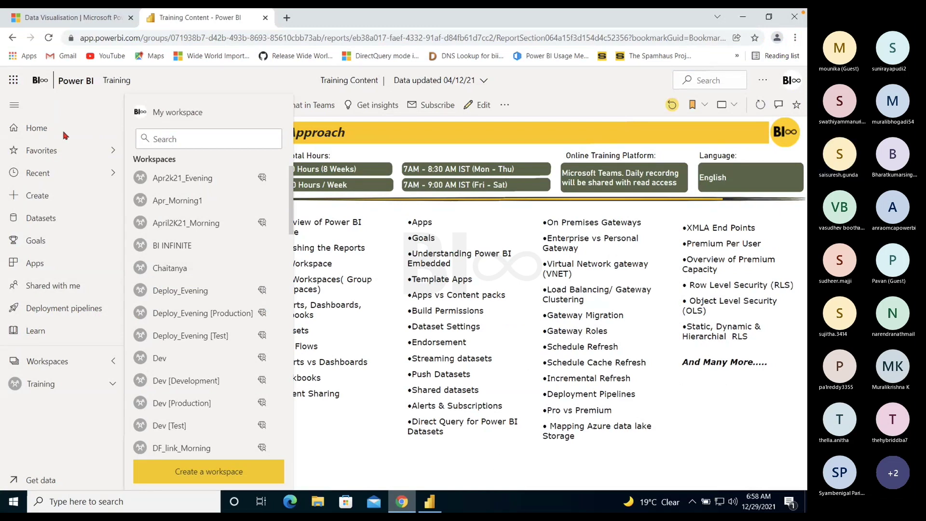
{"action": "left_click", "coordinate": [44, 129]}
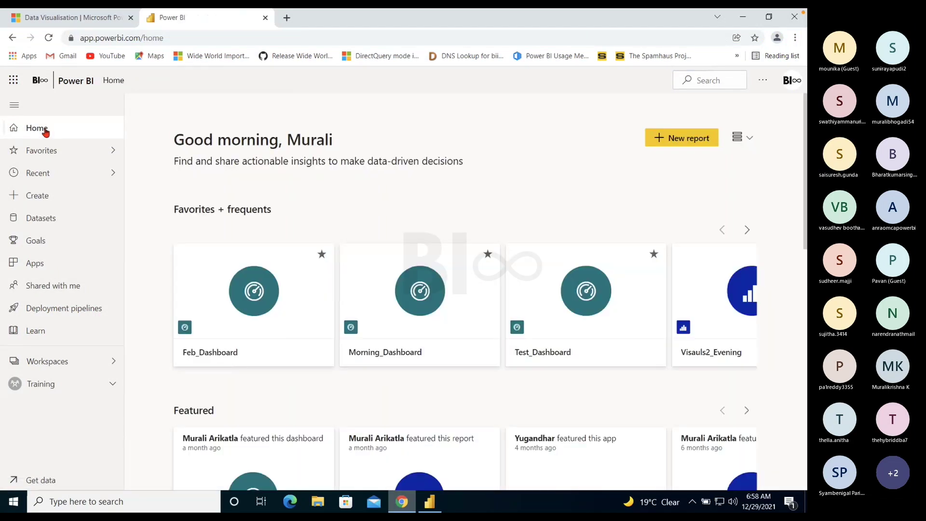
Step: Switch to the Microsoft Teams meeting and check its participant list, leaving the list closed
{"action": "key", "text": "alt+Tab"}
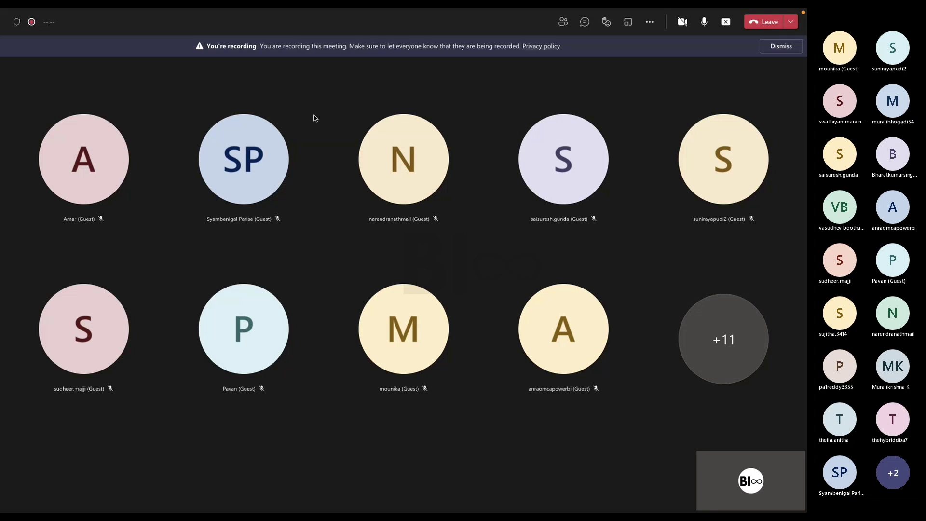
{"action": "left_click", "coordinate": [563, 22]}
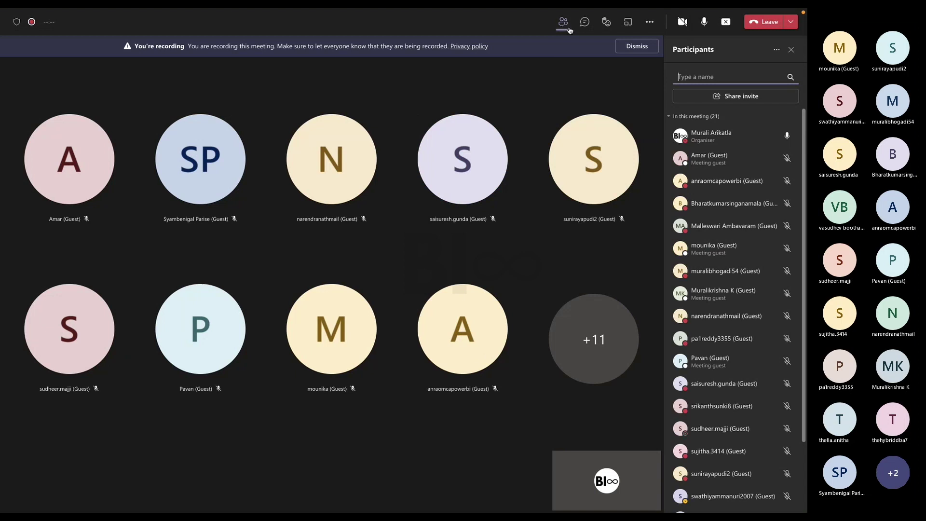
{"action": "left_click", "coordinate": [563, 23]}
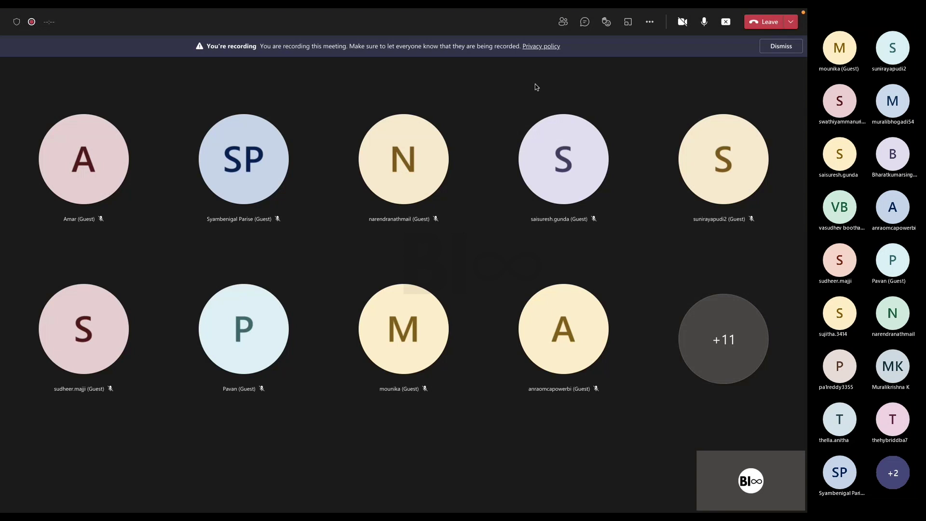
Step: End the Teams meeting for everyone
{"action": "left_click", "coordinate": [790, 21]}
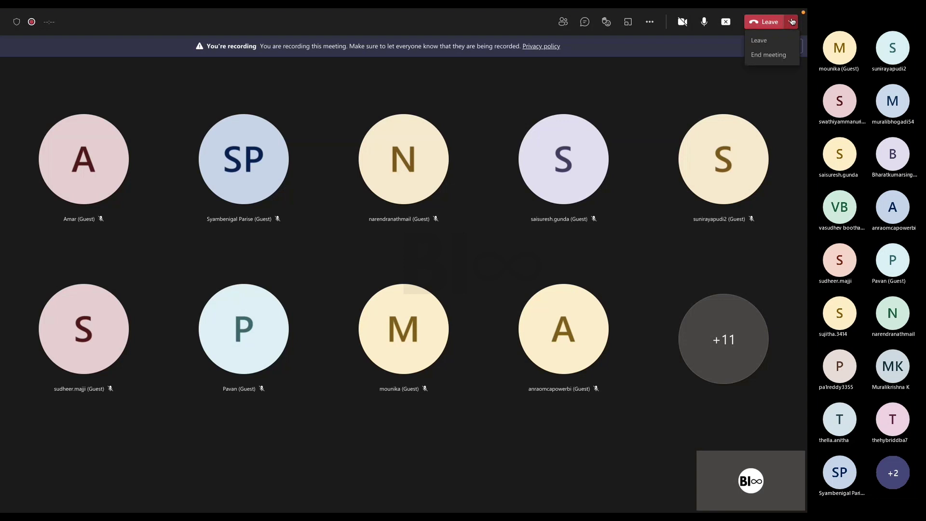
{"action": "left_click", "coordinate": [768, 55]}
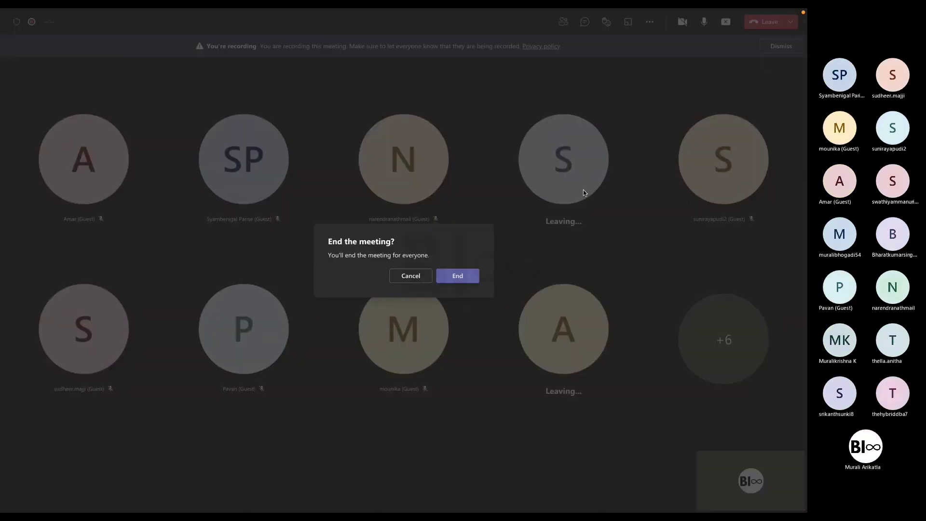
{"action": "left_click", "coordinate": [458, 276]}
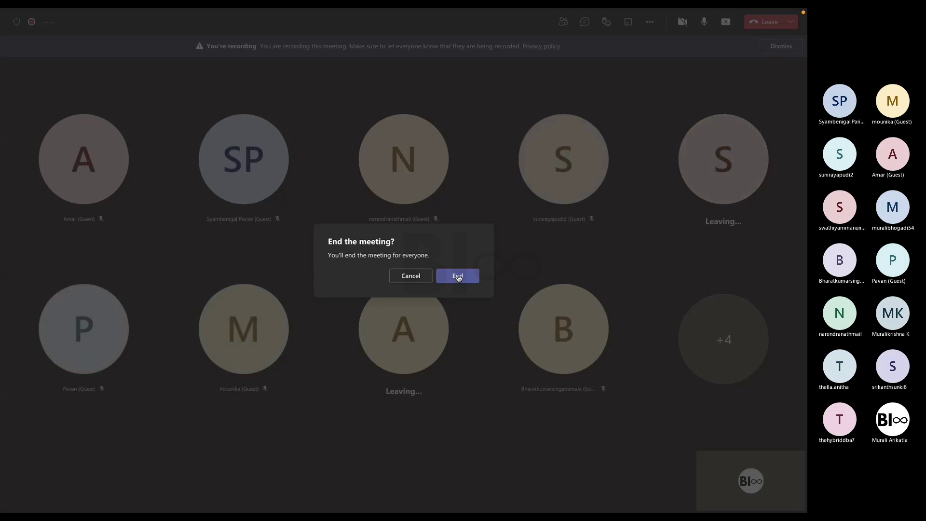